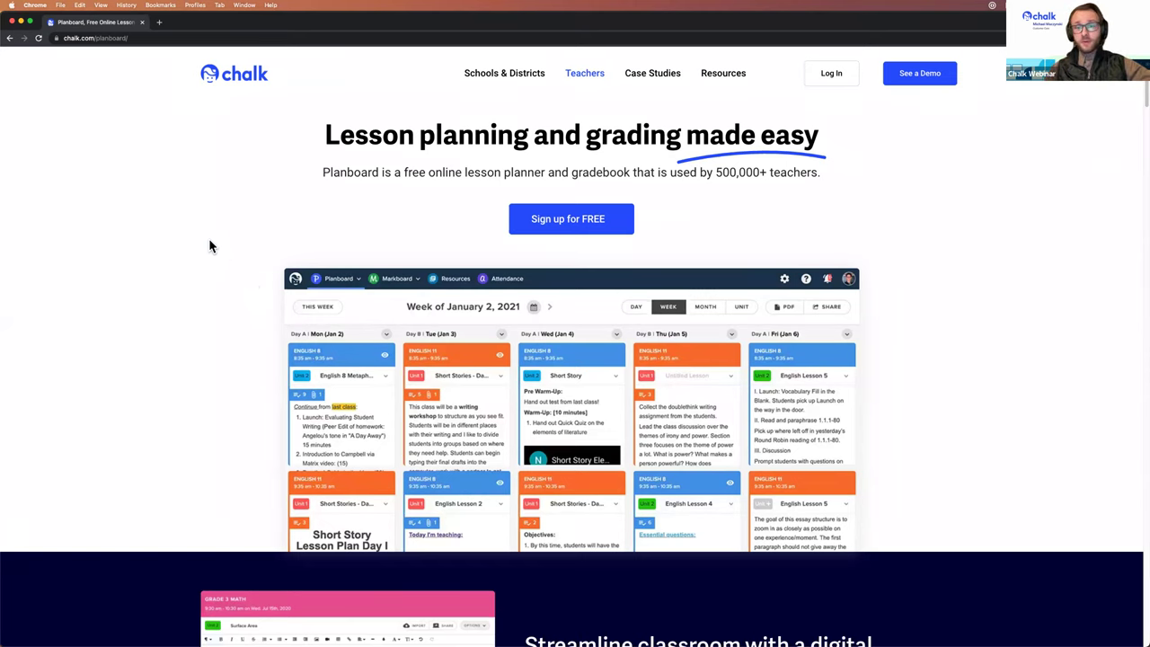
Step: Open the free teacher sign-up form and enter the teacher's first and last name
scroll(209, 240, down, 1)
scroll(209, 240, up, 1)
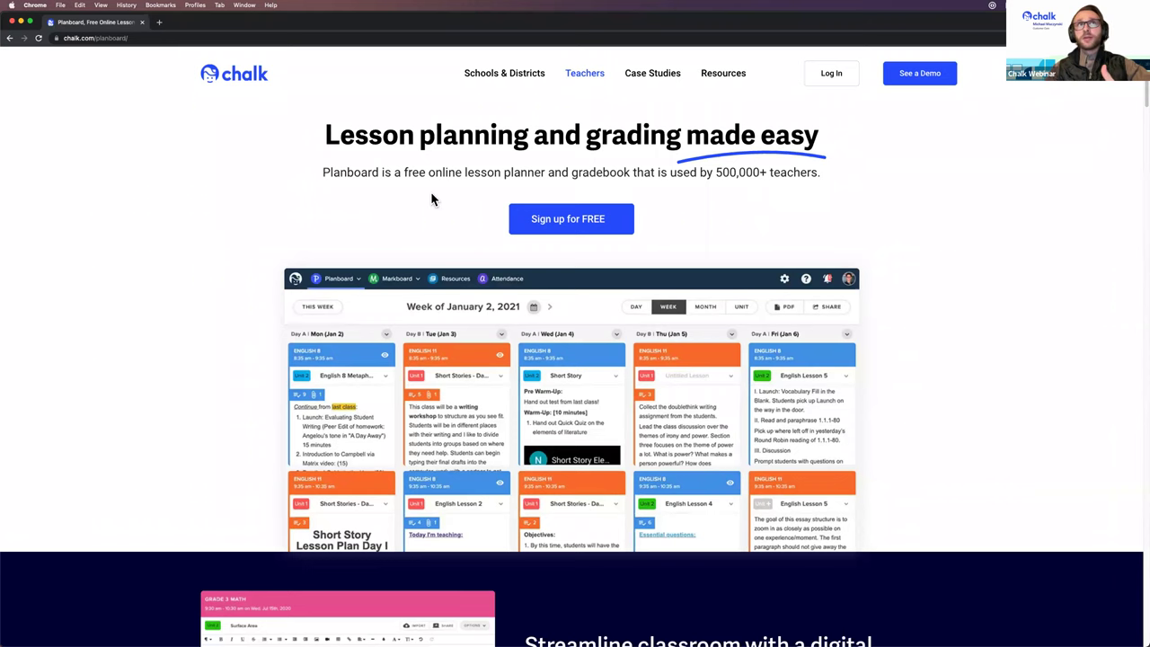
click(582, 72)
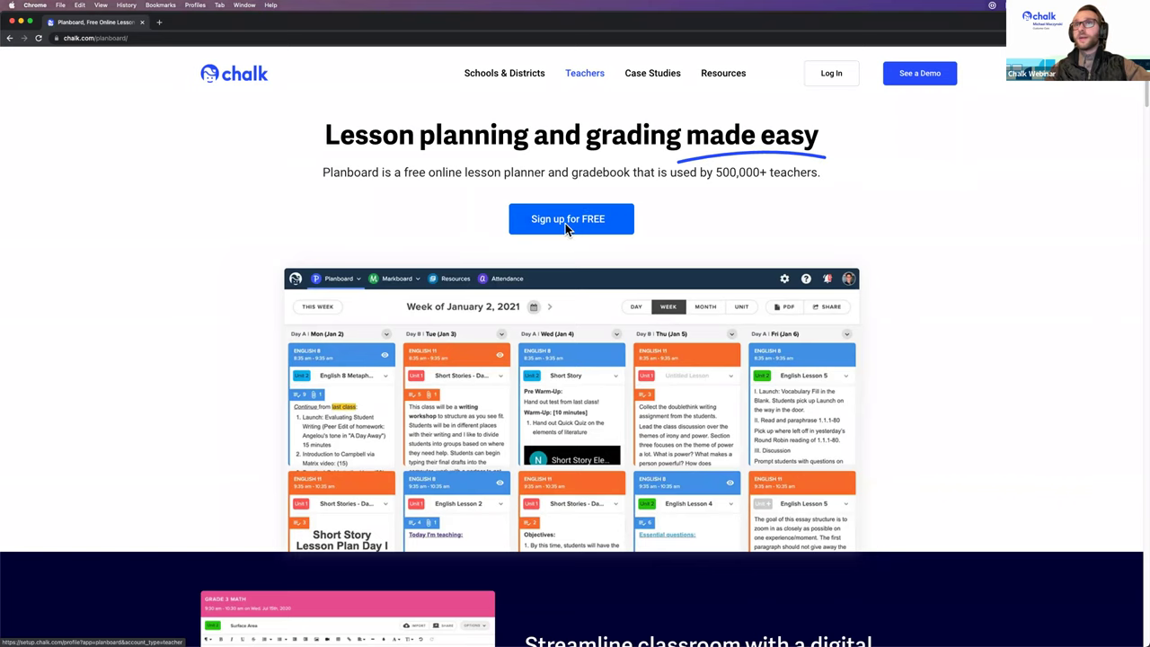
click(565, 223)
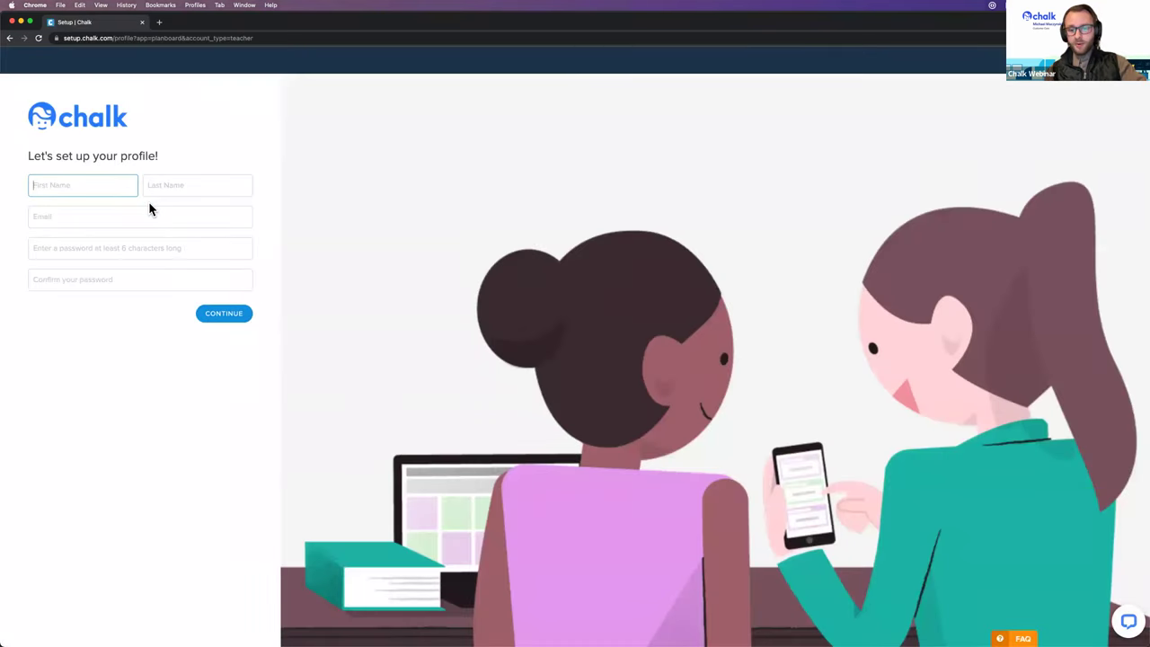
key(Tab)
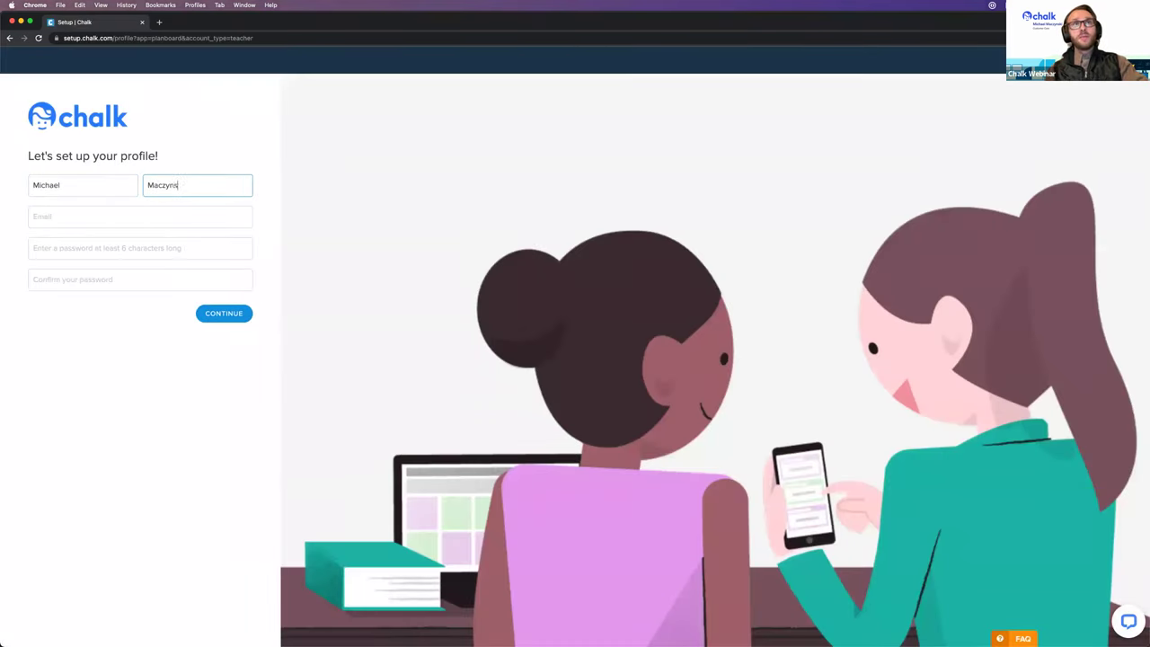
Step: Fill in the teacher's e-mail address and account password, then double-check the e-mail entry
key(Tab)
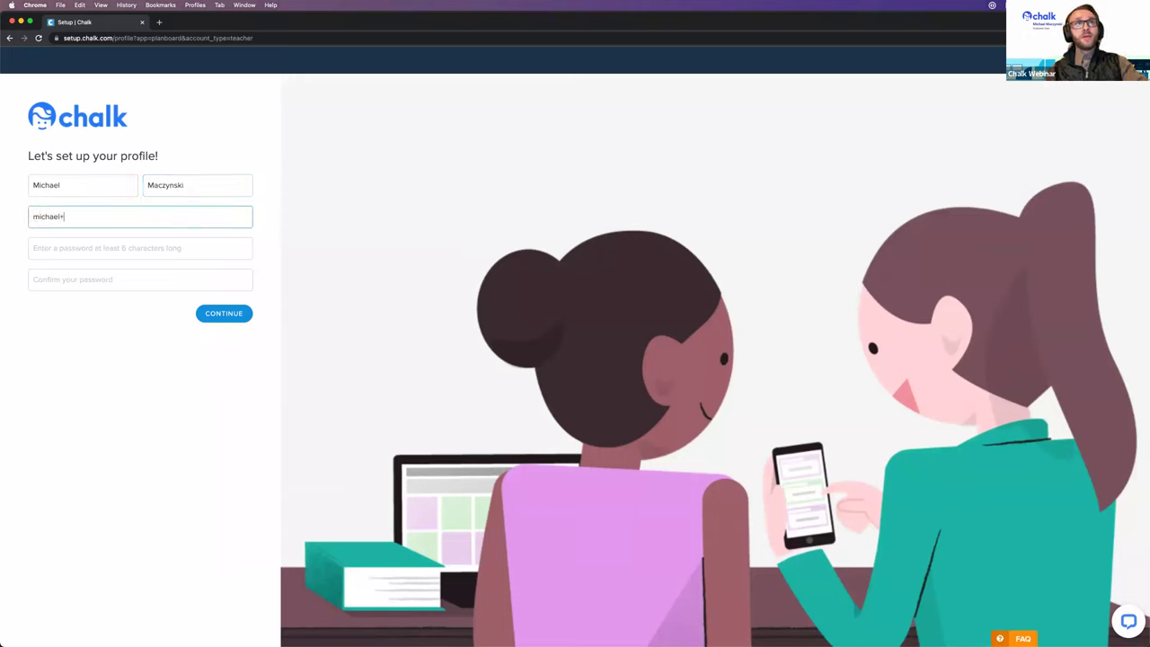
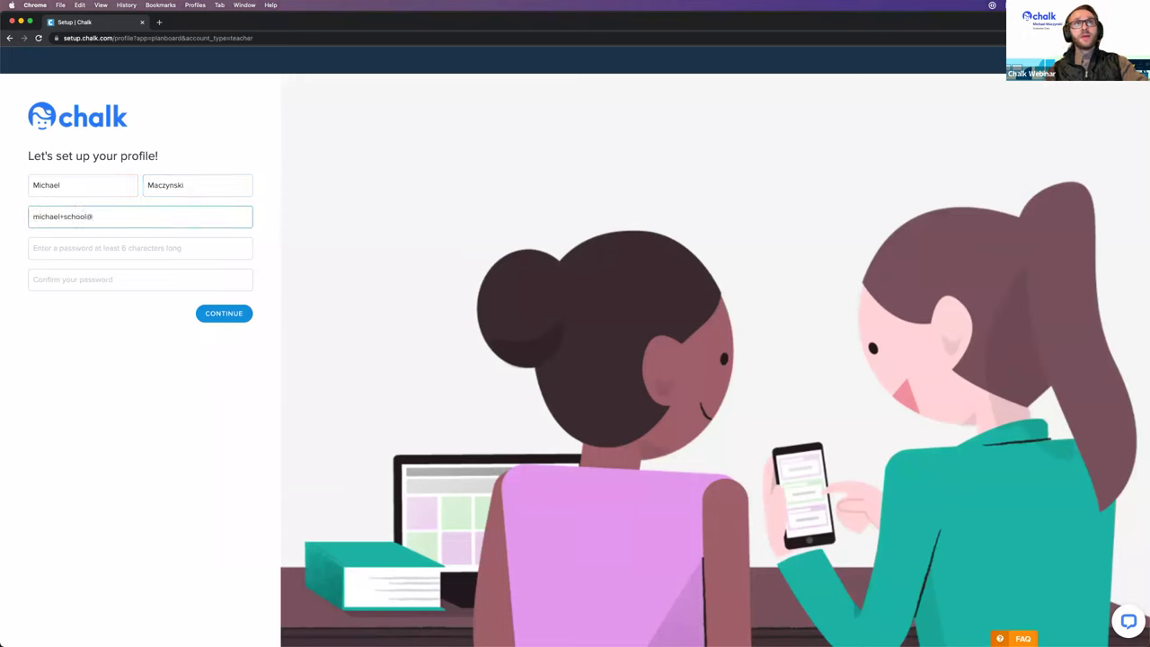
key(Tab)
text(•••••••)
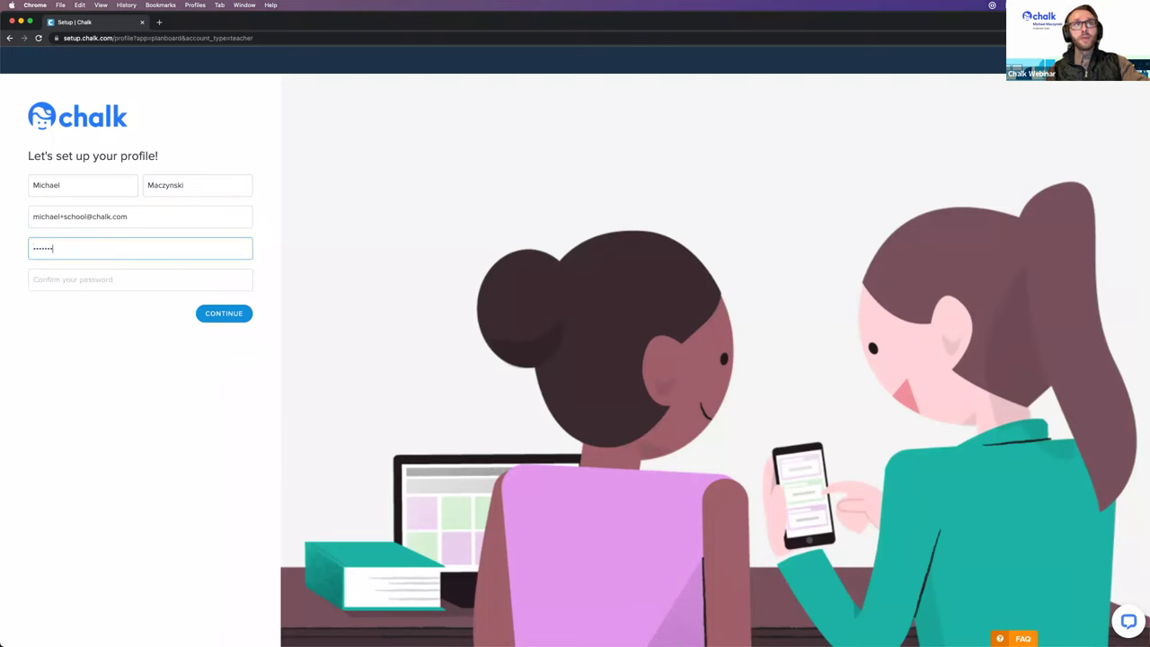
text(•)
key(Tab)
text(••••••••)
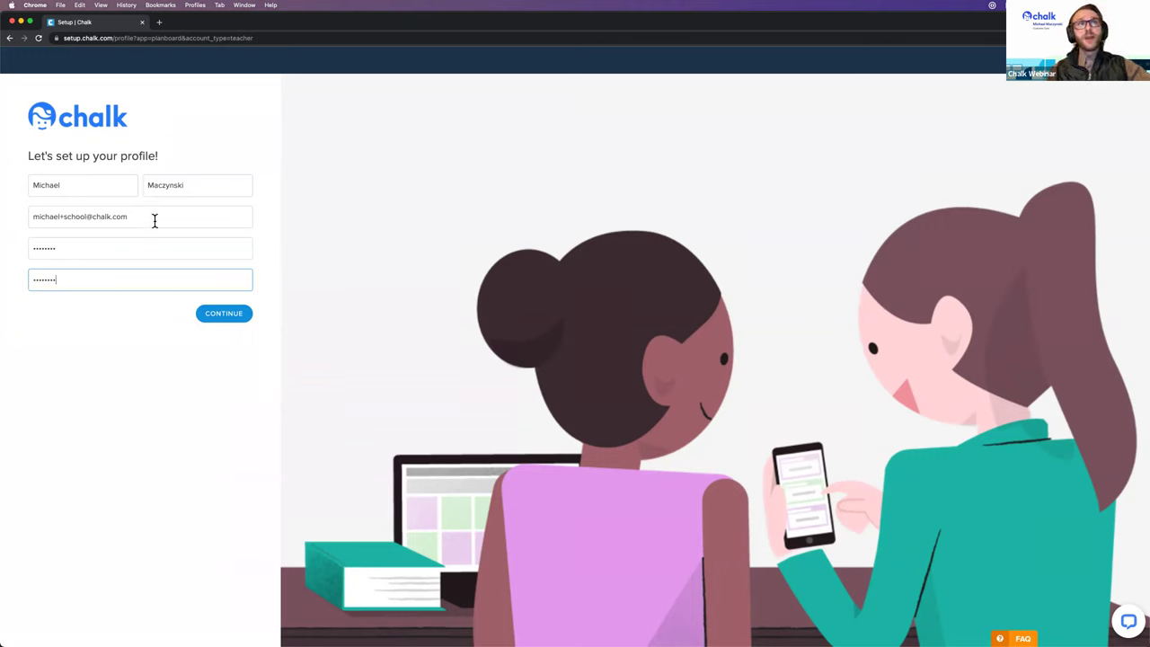
drag(151, 220, 40, 221)
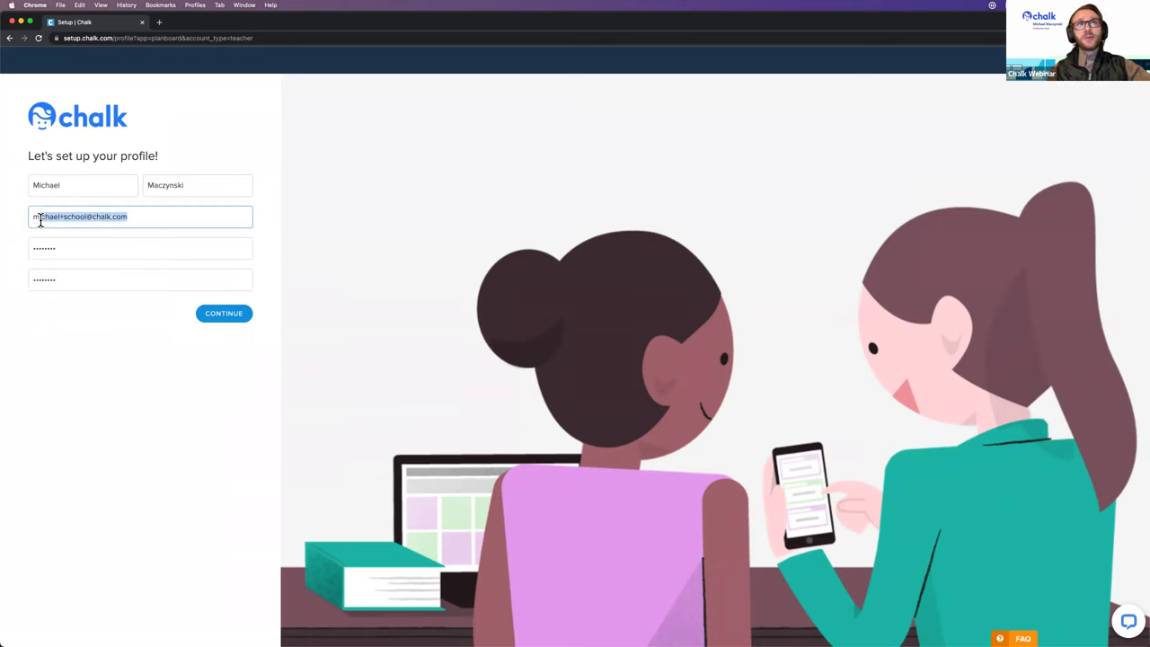
click(343, 327)
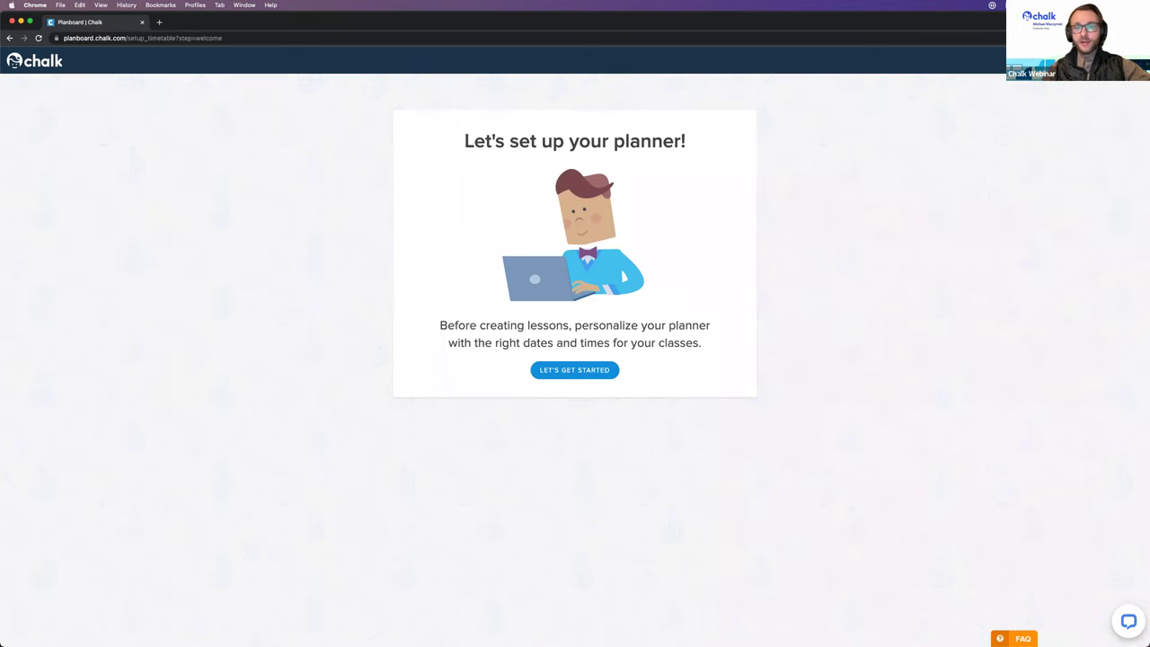
Step: Start planner setup and place the cursor in the Planner Name field of step 1
click(584, 372)
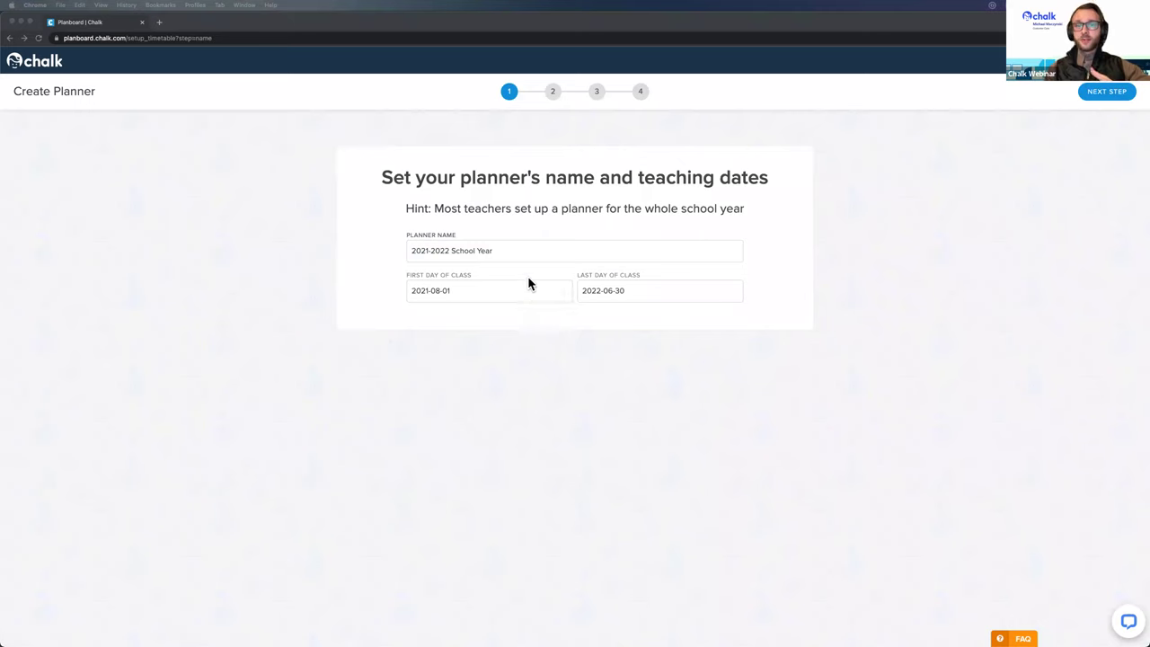
click(447, 251)
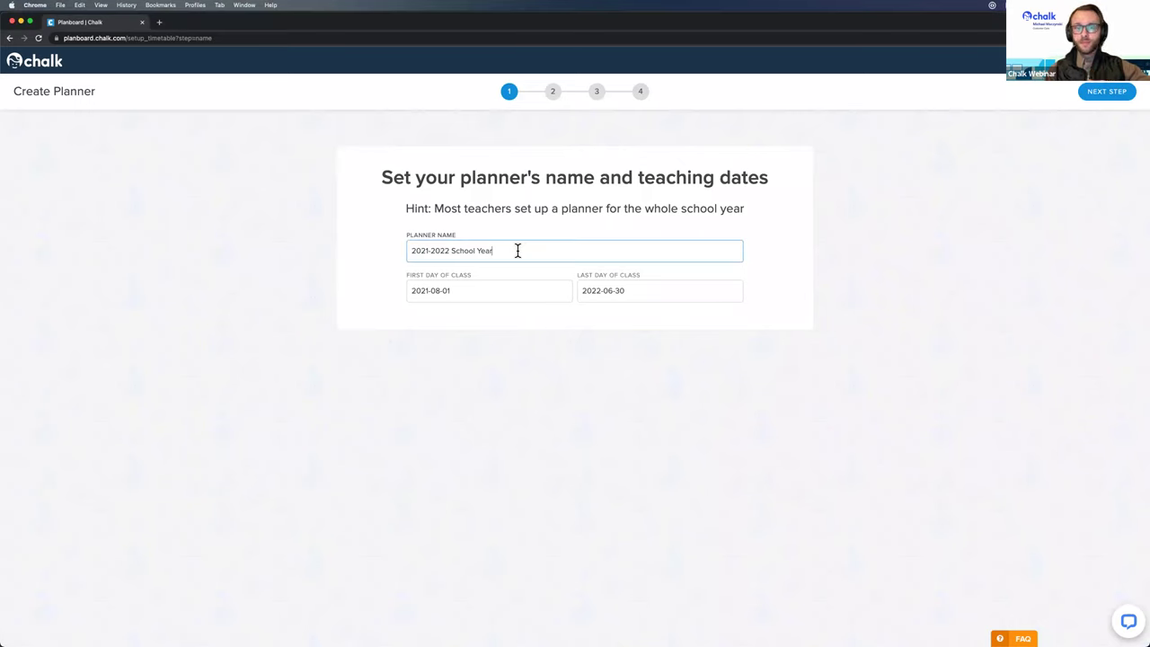
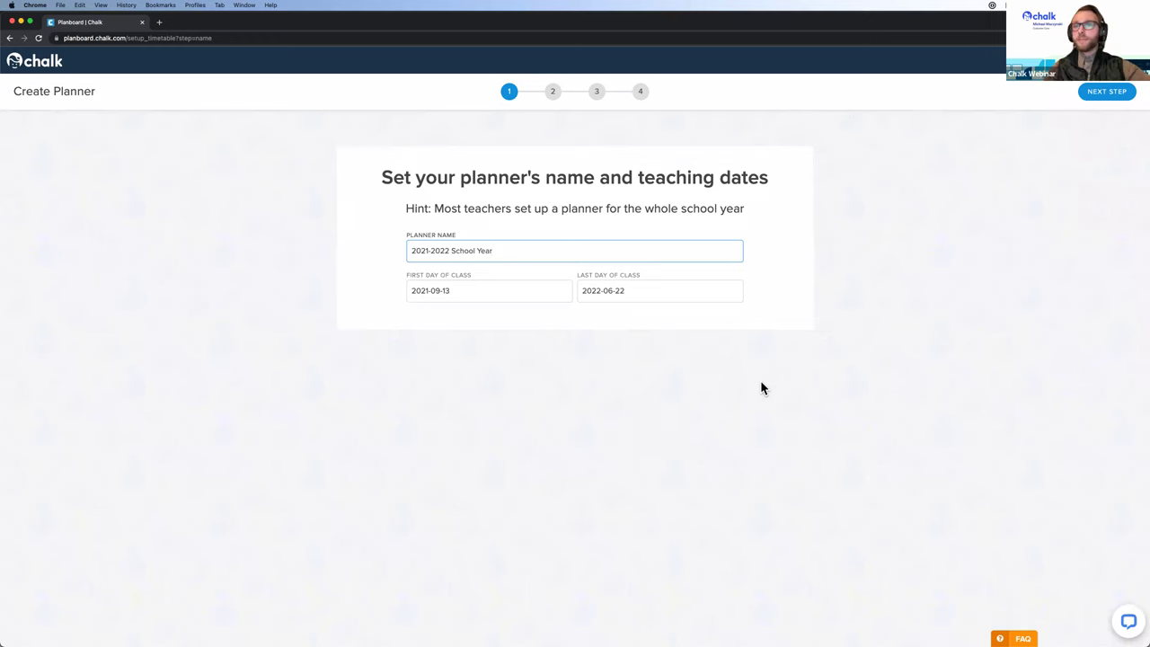
Step: Keep the 2021-2022 School Year planner name and teaching dates, and go on to step 2
click(1103, 91)
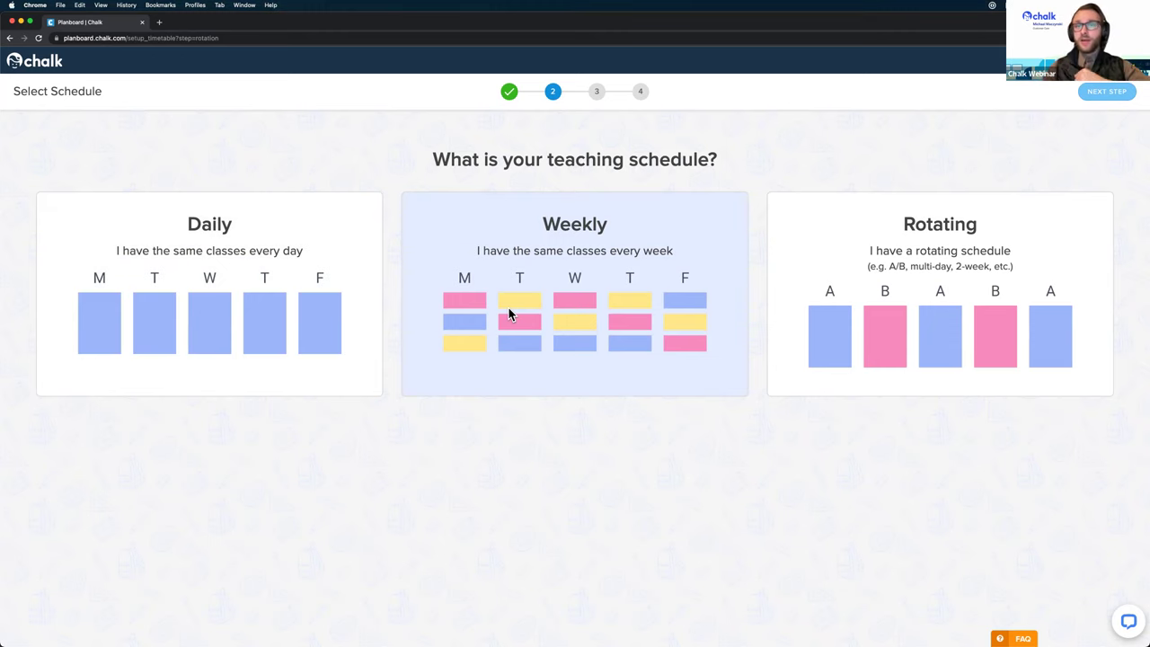
Step: Choose the Weekly schedule card instead of Rotating, and advance to the teaching-days step
click(821, 328)
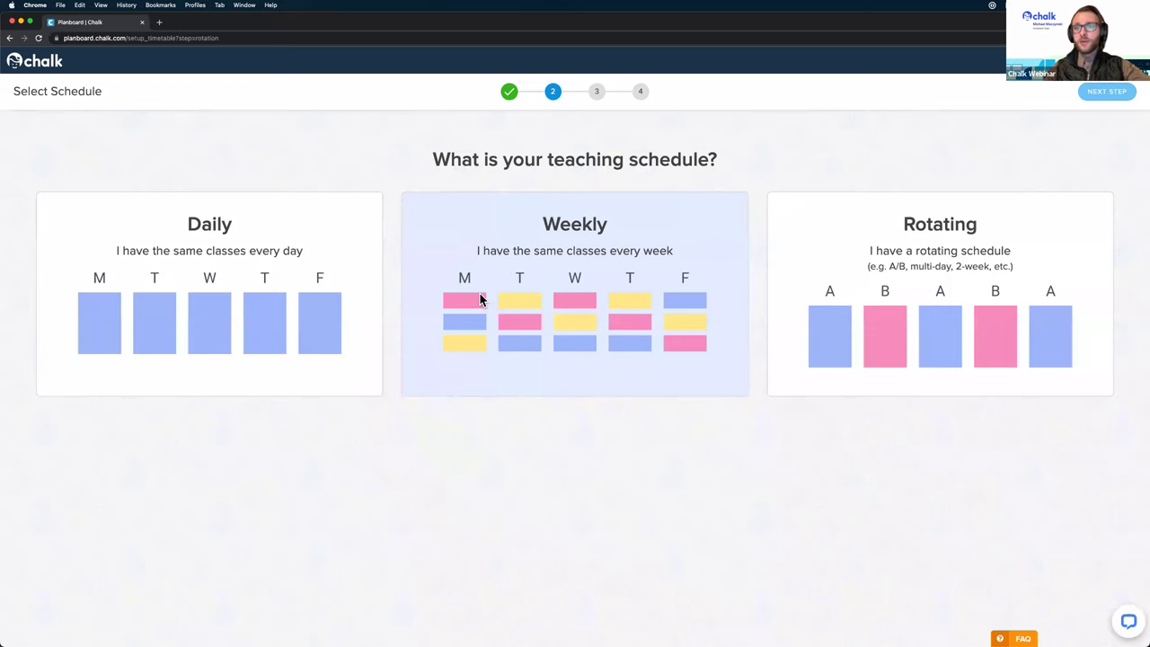
click(563, 300)
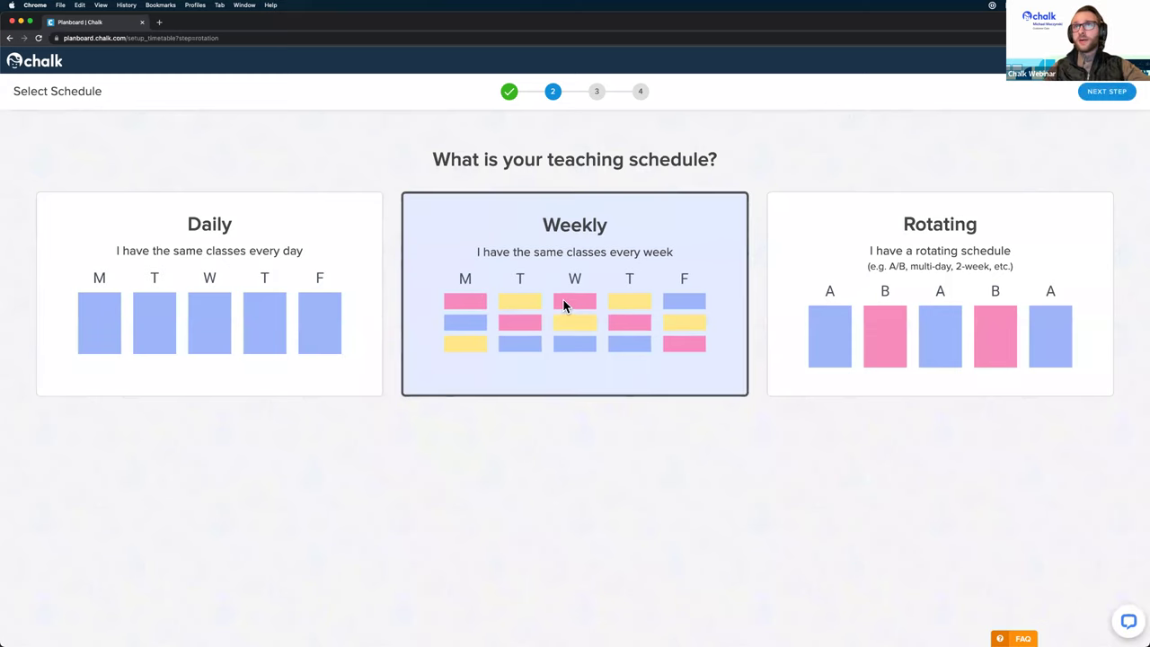
click(1092, 94)
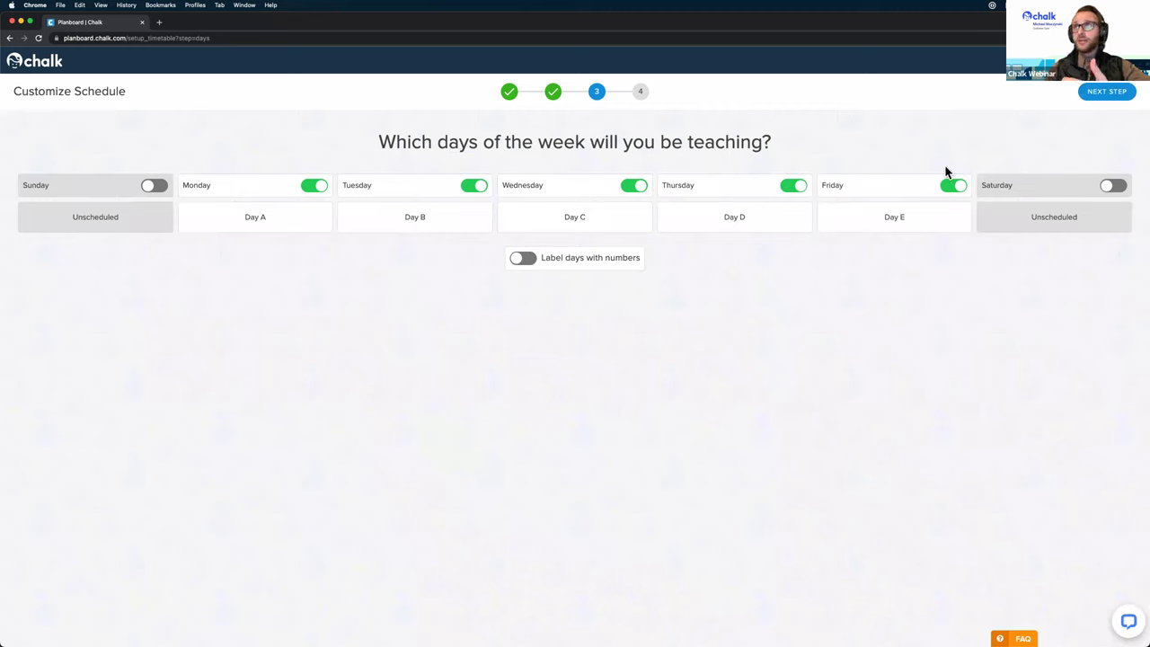
Step: Leave Monday through Friday switched on as Days A–E, and continue to Create Classes
click(316, 185)
click(311, 184)
click(635, 185)
click(635, 185)
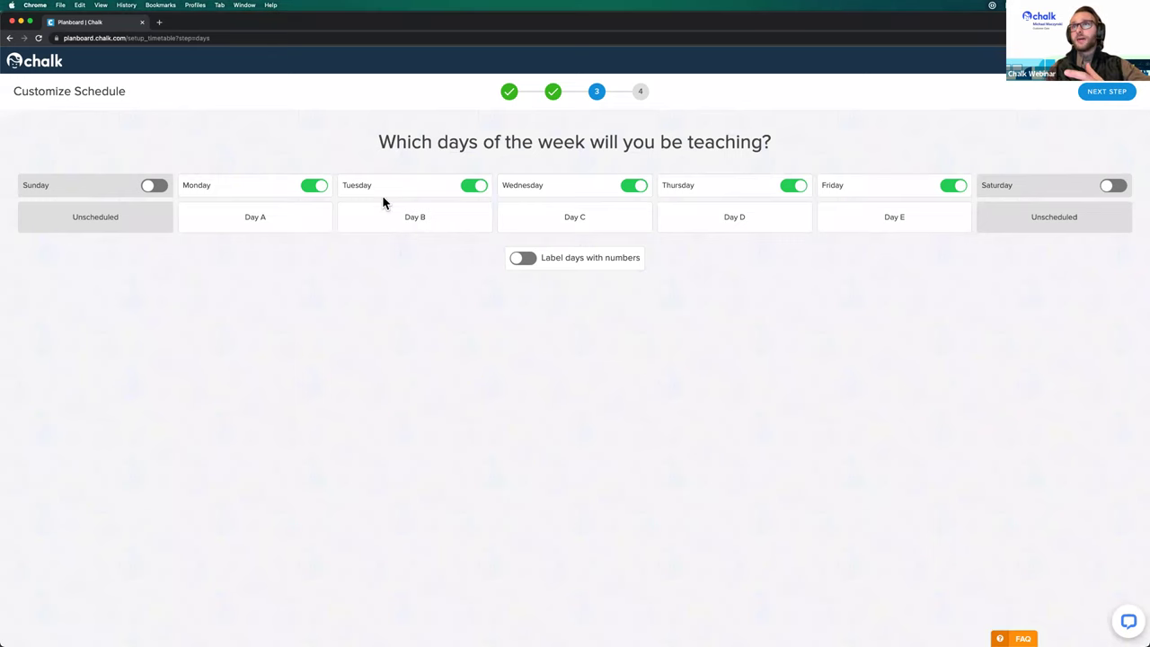
right_click(1093, 94)
key(Escape)
click(1093, 94)
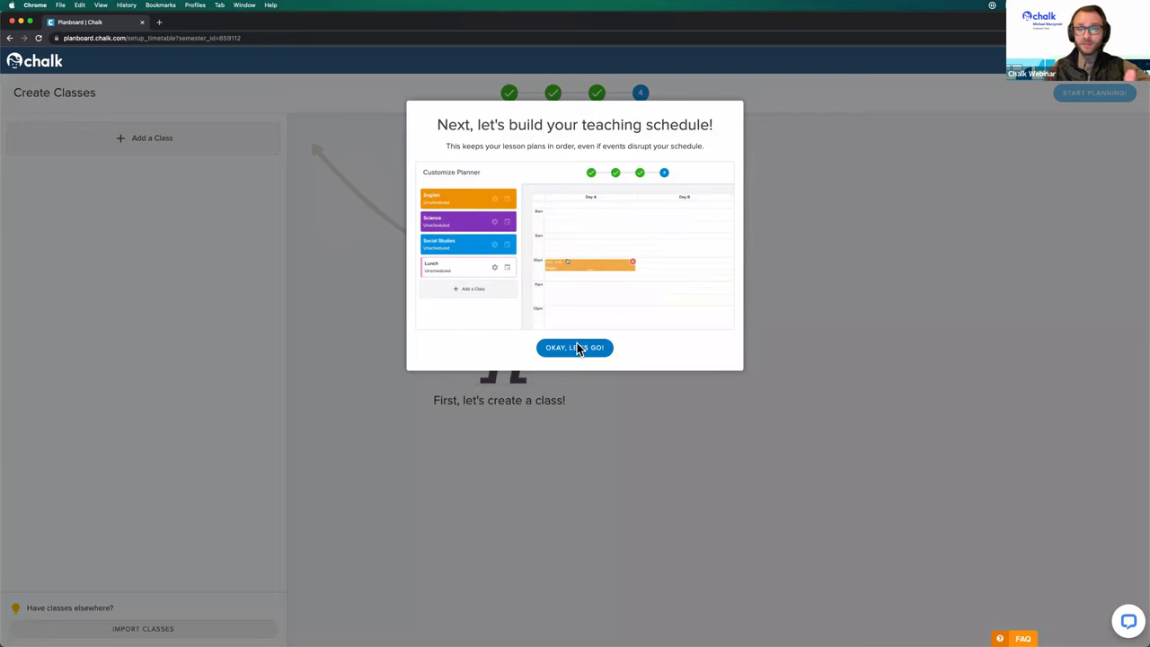
Step: Close the OKAY, LET'S GO! walkthrough and reveal the + Add a Class options
click(580, 348)
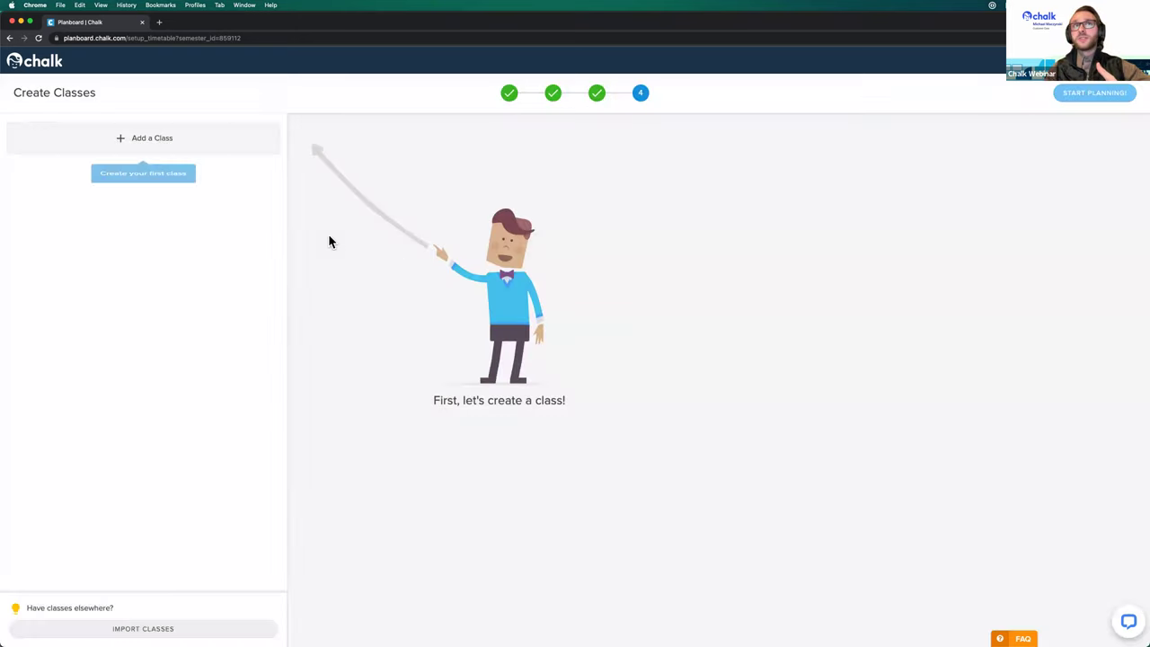
click(194, 141)
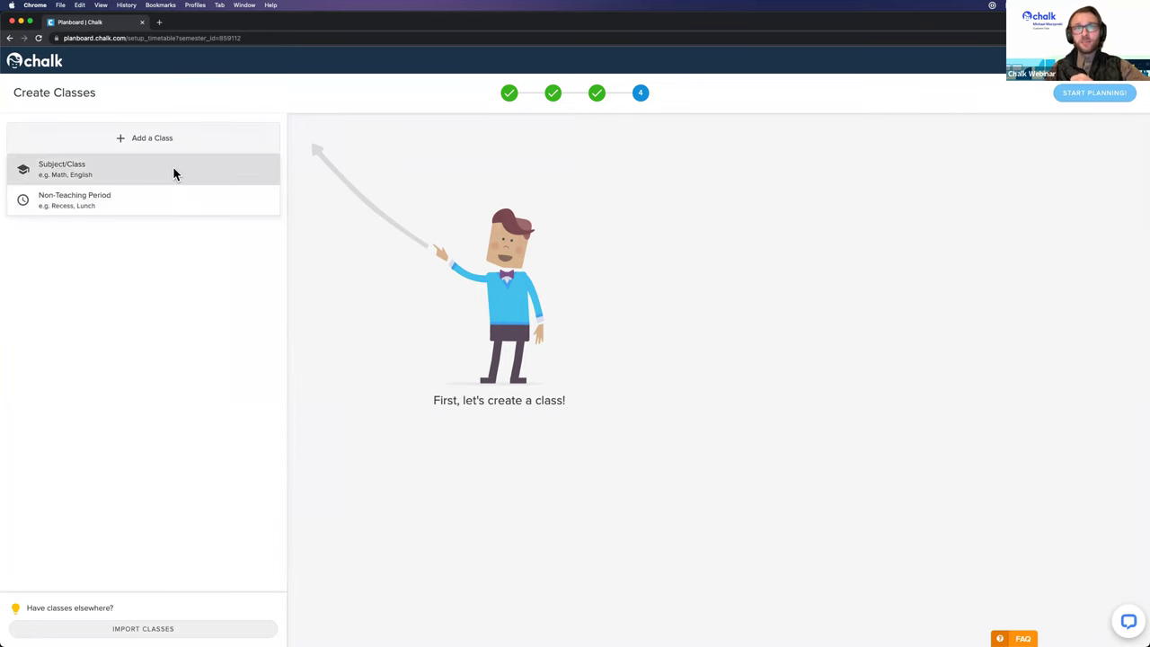
click(175, 171)
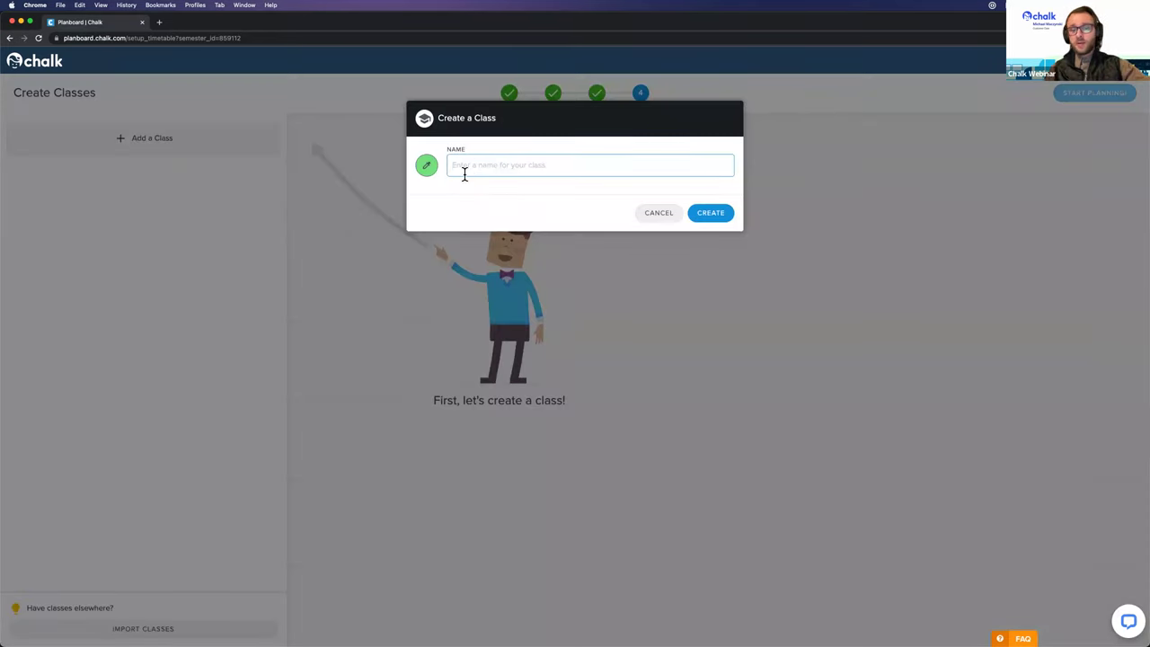
text(Technic)
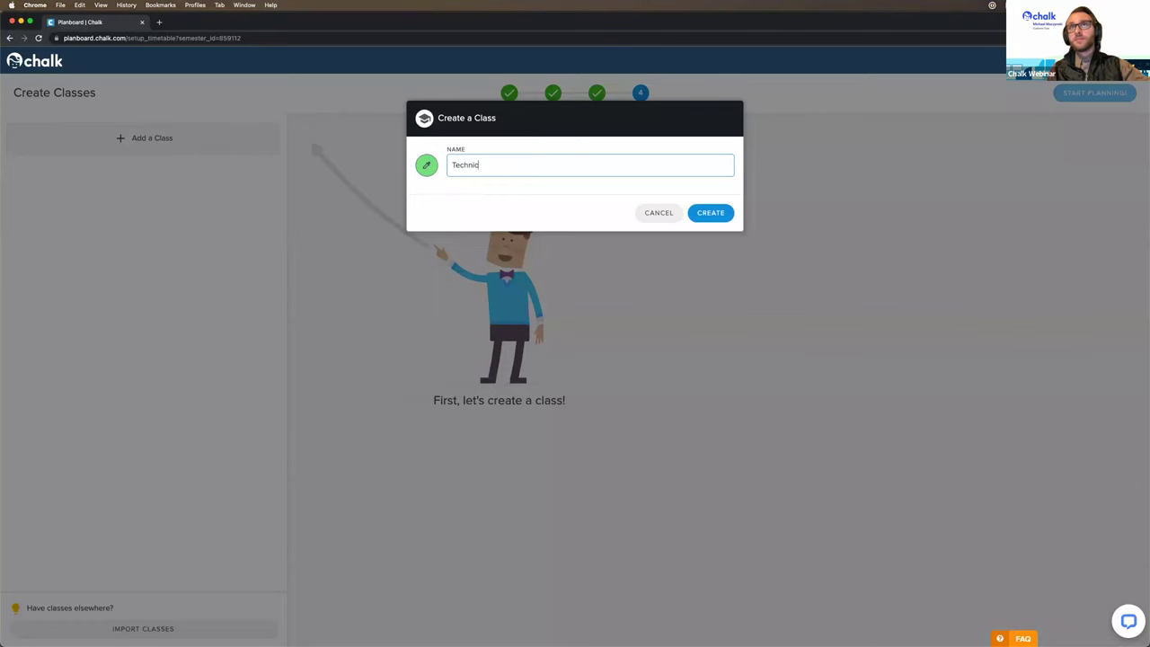
text(al Education)
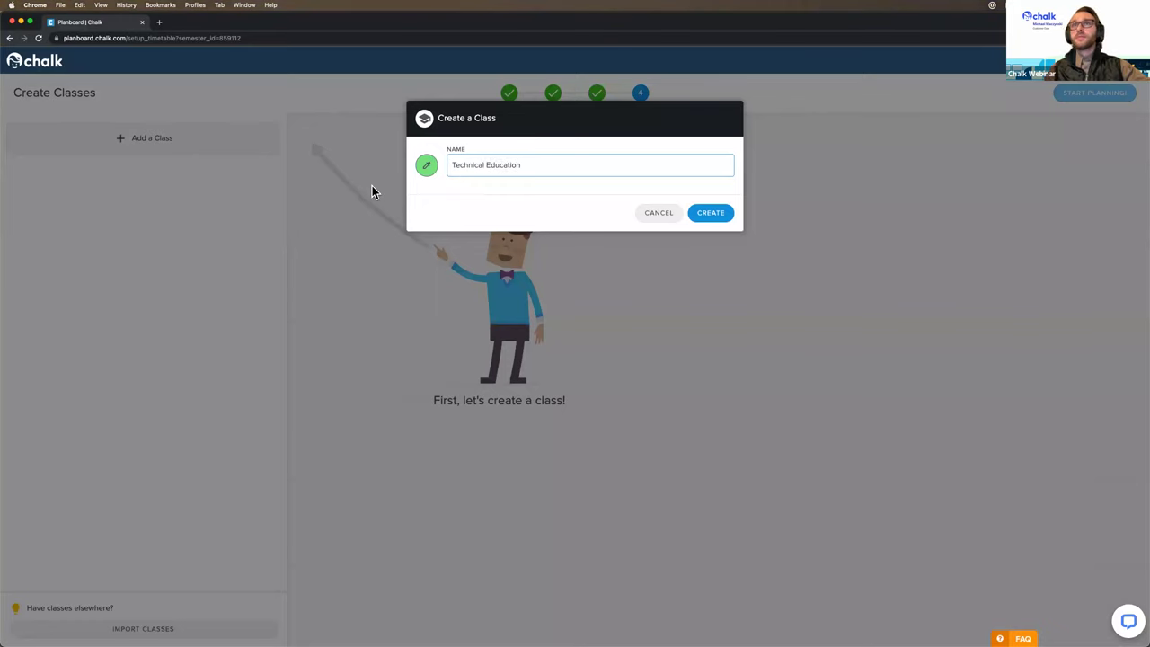
click(427, 165)
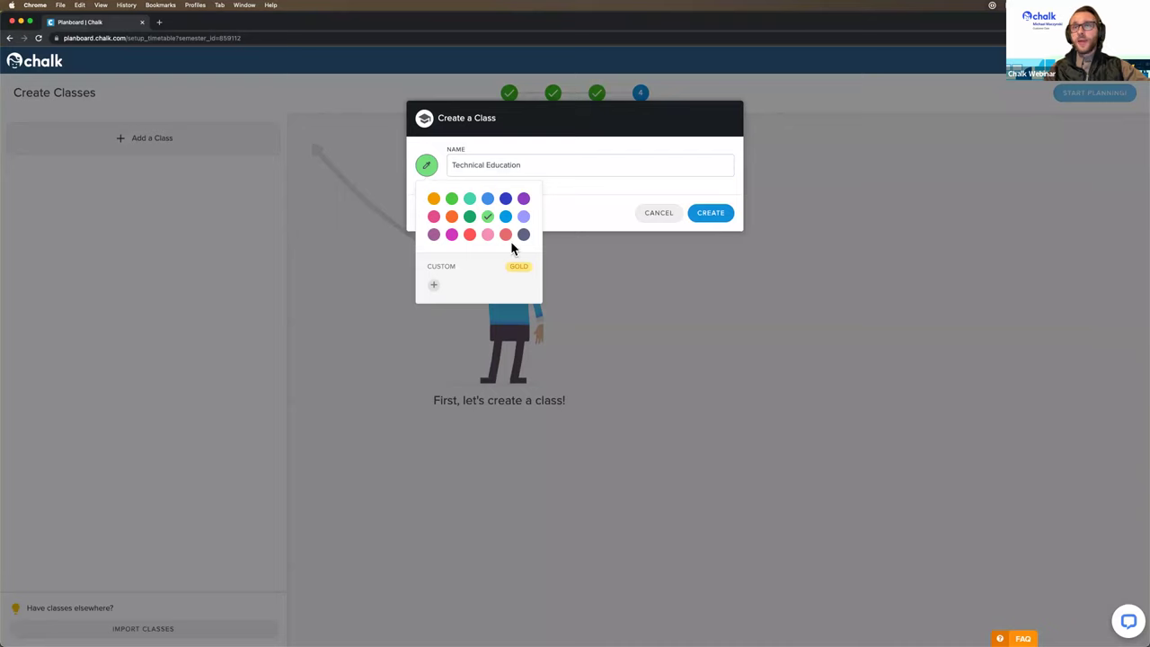
click(581, 214)
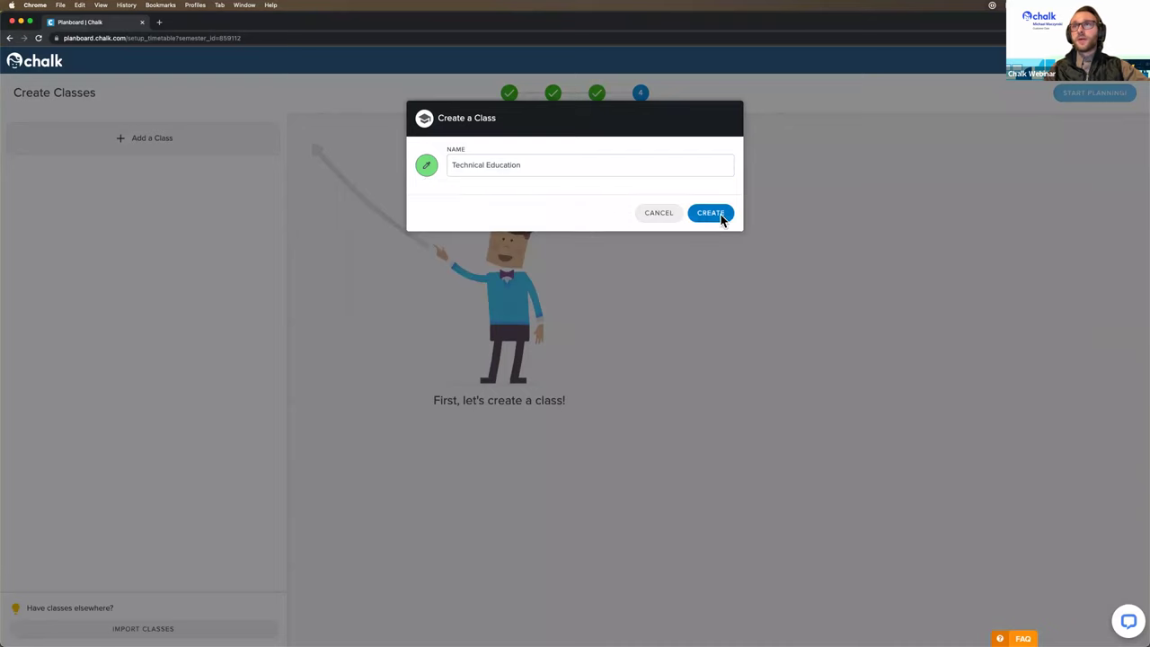
click(656, 213)
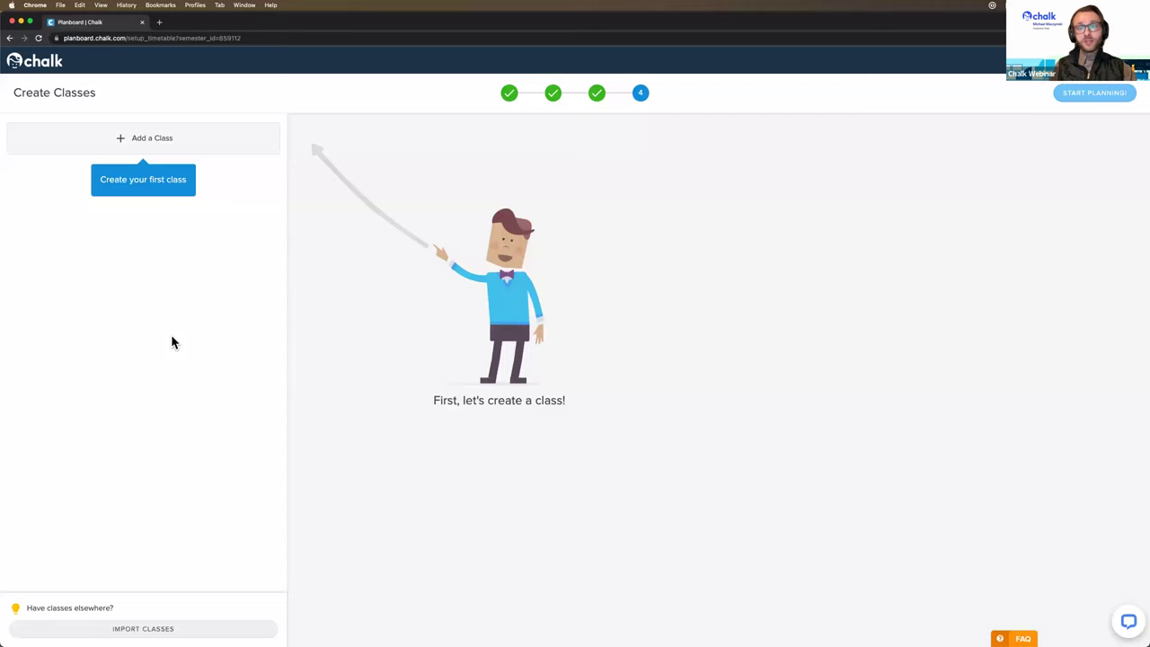
Step: Choose Schoology as the source under IMPORT CLASSES
click(136, 624)
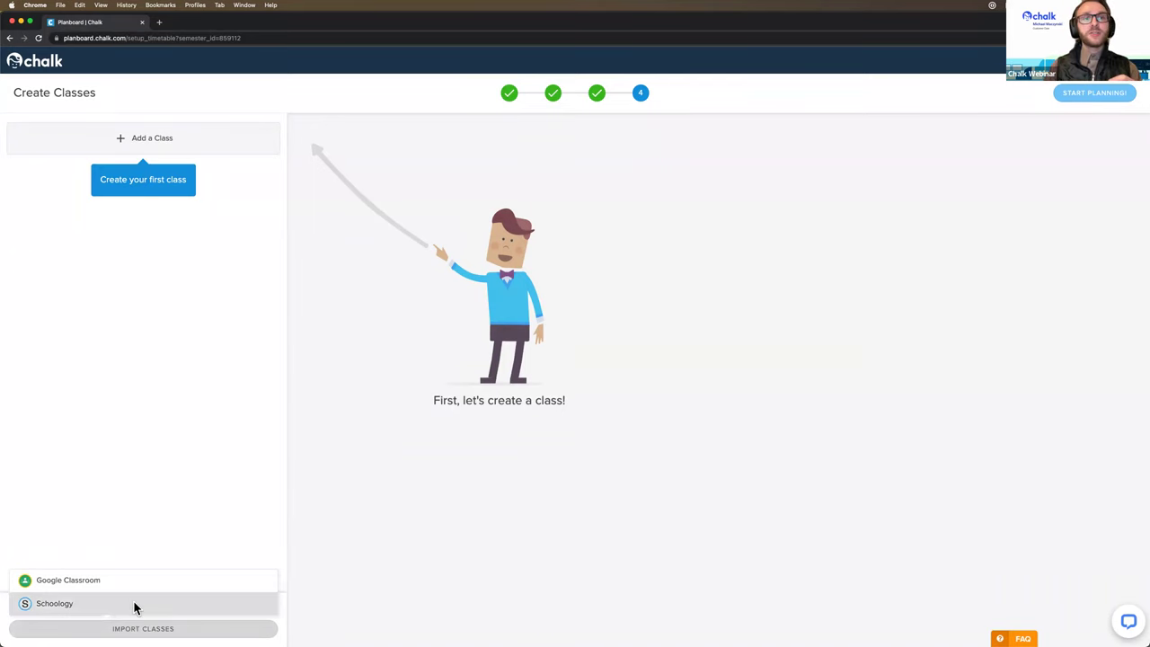
click(140, 605)
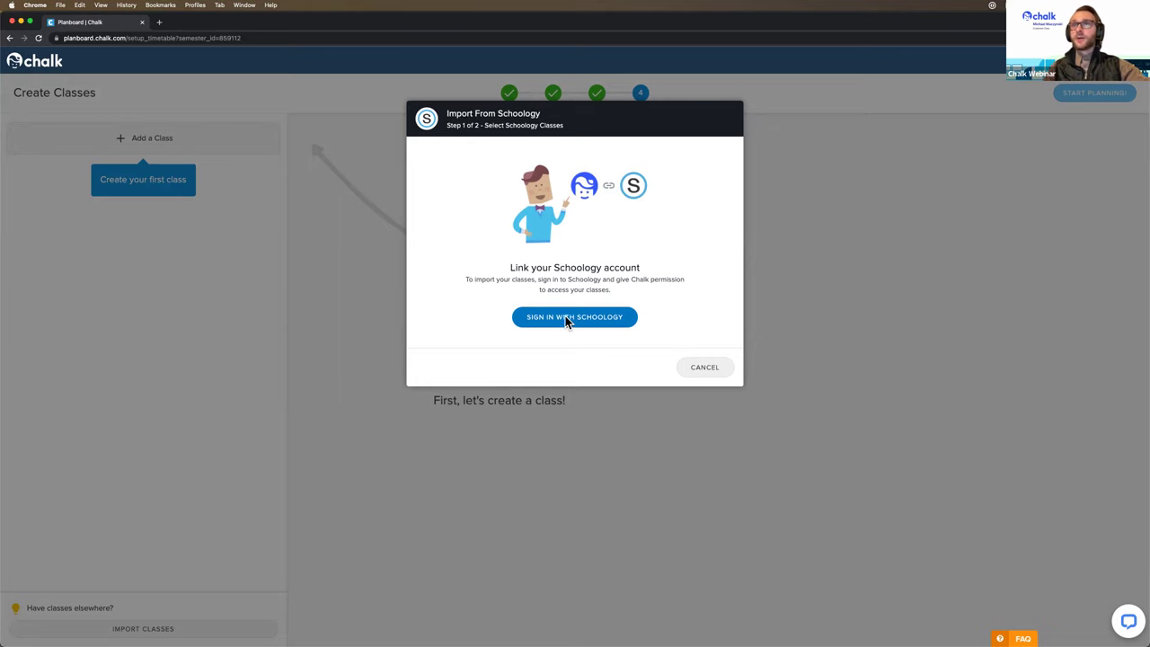
Step: Sign in and approve Schoology access, keep all four classes ticked, and confirm with OKAY
click(565, 315)
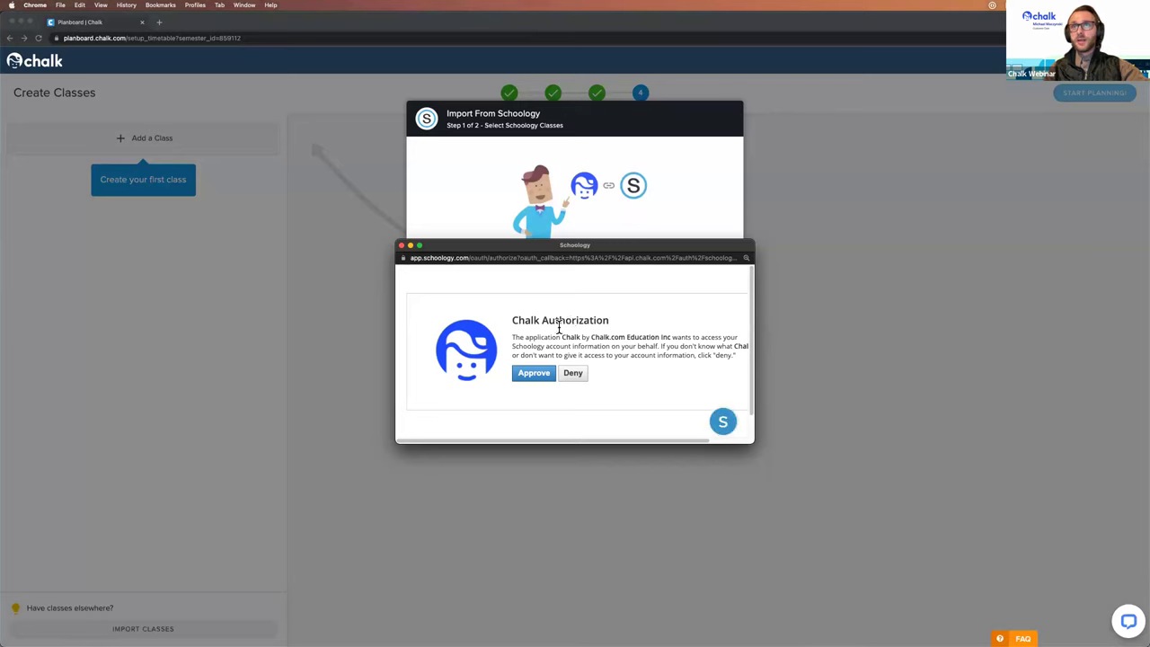
click(529, 374)
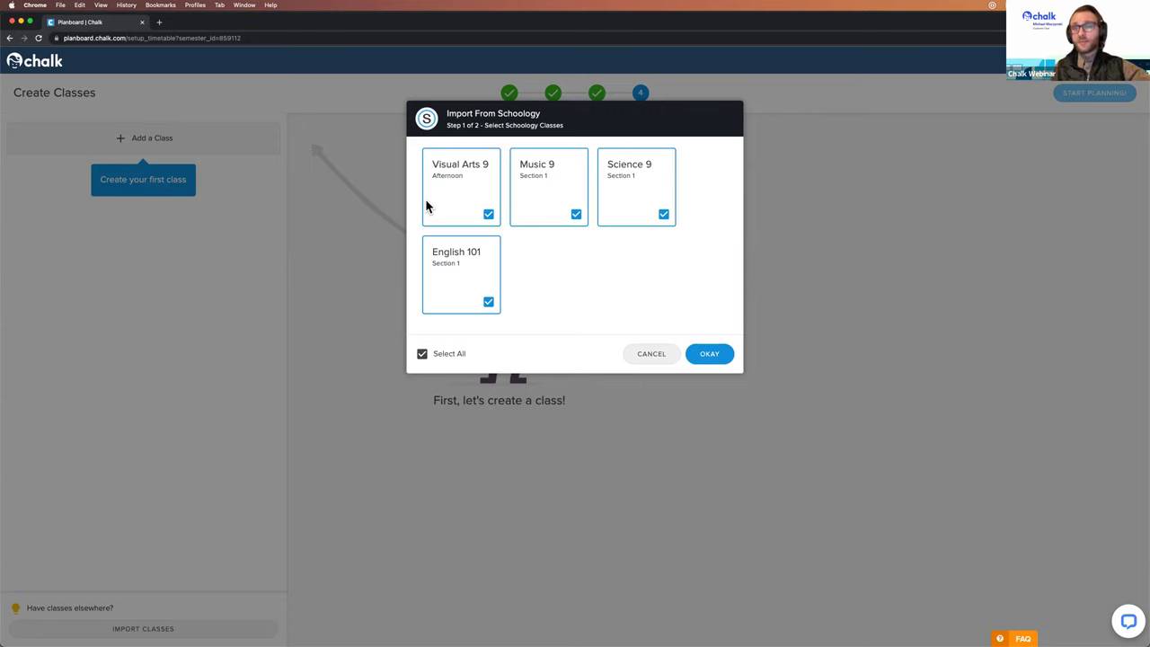
click(488, 302)
click(489, 215)
click(488, 214)
click(488, 302)
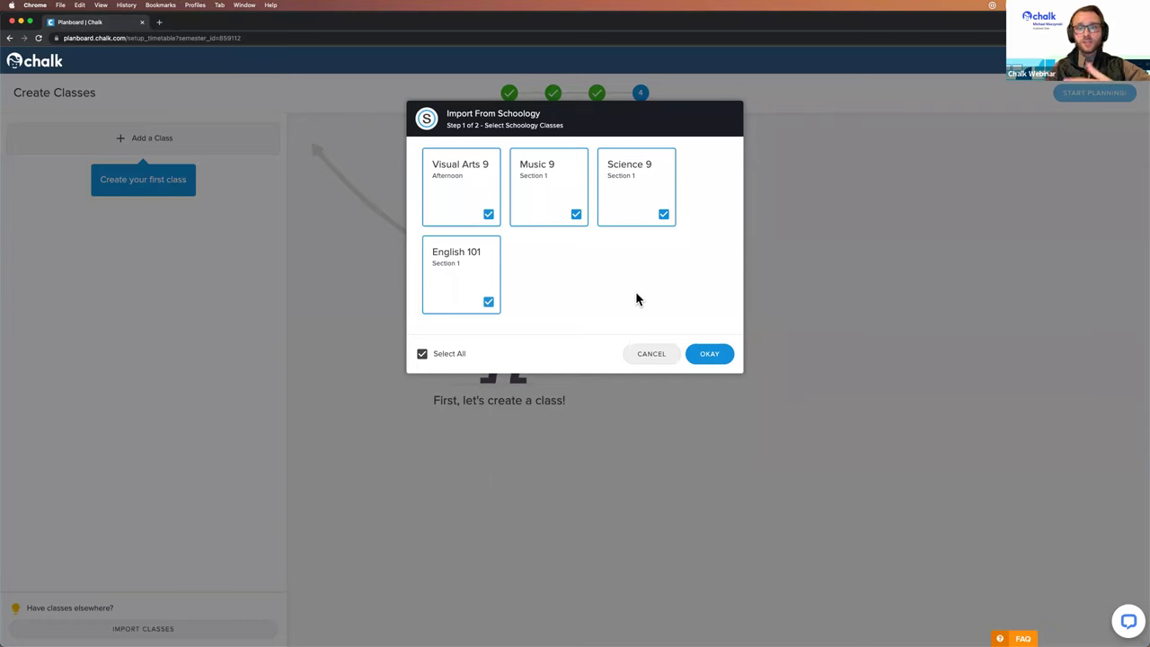
click(709, 354)
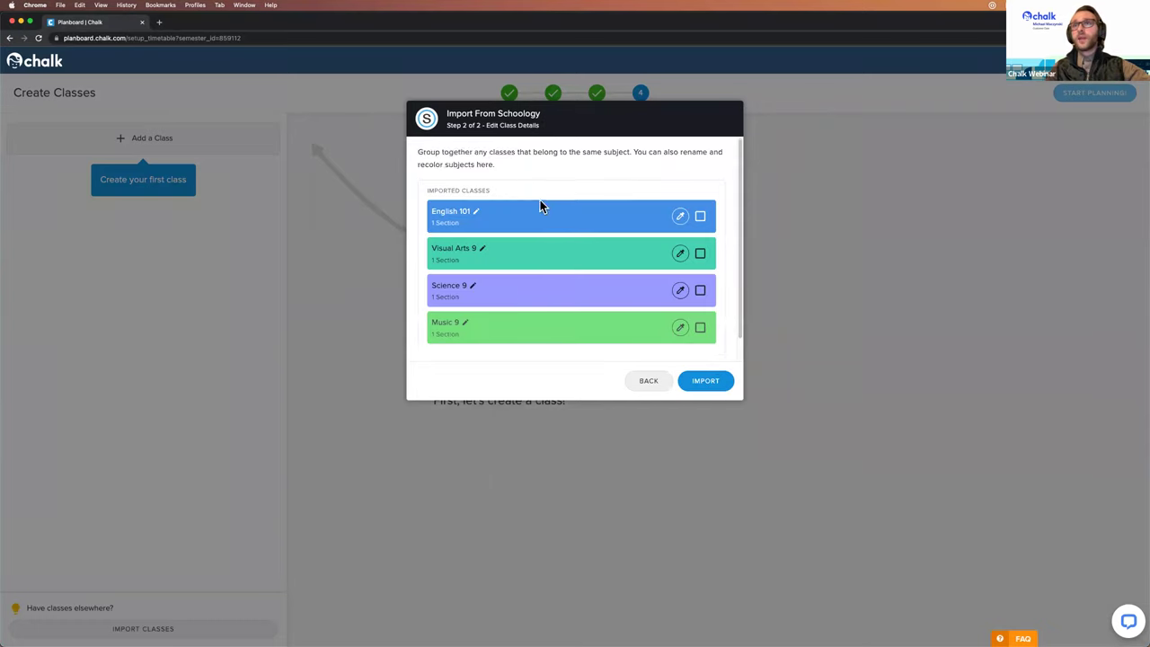
Step: Rename English 101 to English 9, then import English 9, Visual Arts 9, Science 9 and Music 9
scroll(544, 205, down, 1)
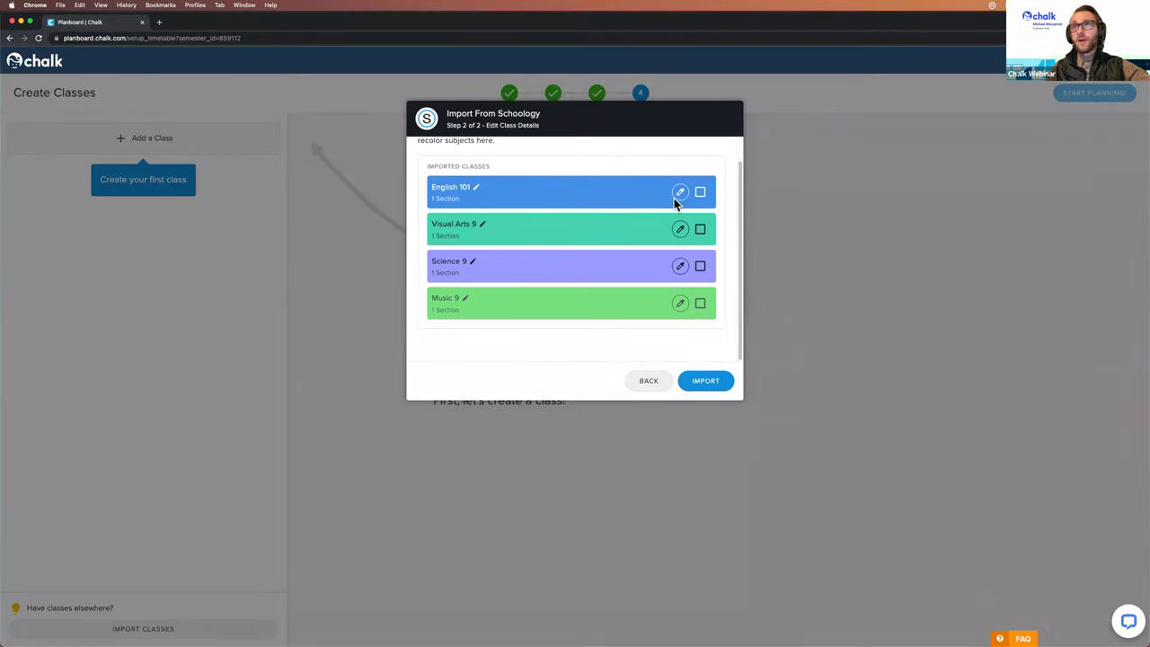
click(477, 187)
key(BackSpace)
key(BackSpace)
key(BackSpace)
text(9)
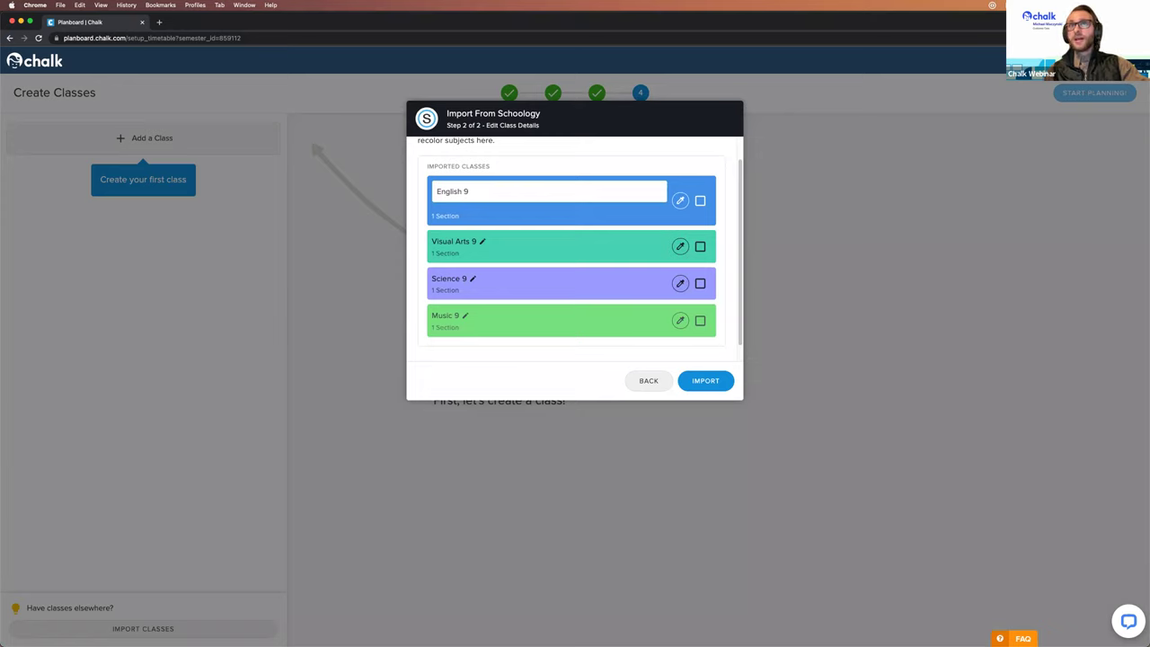
click(511, 351)
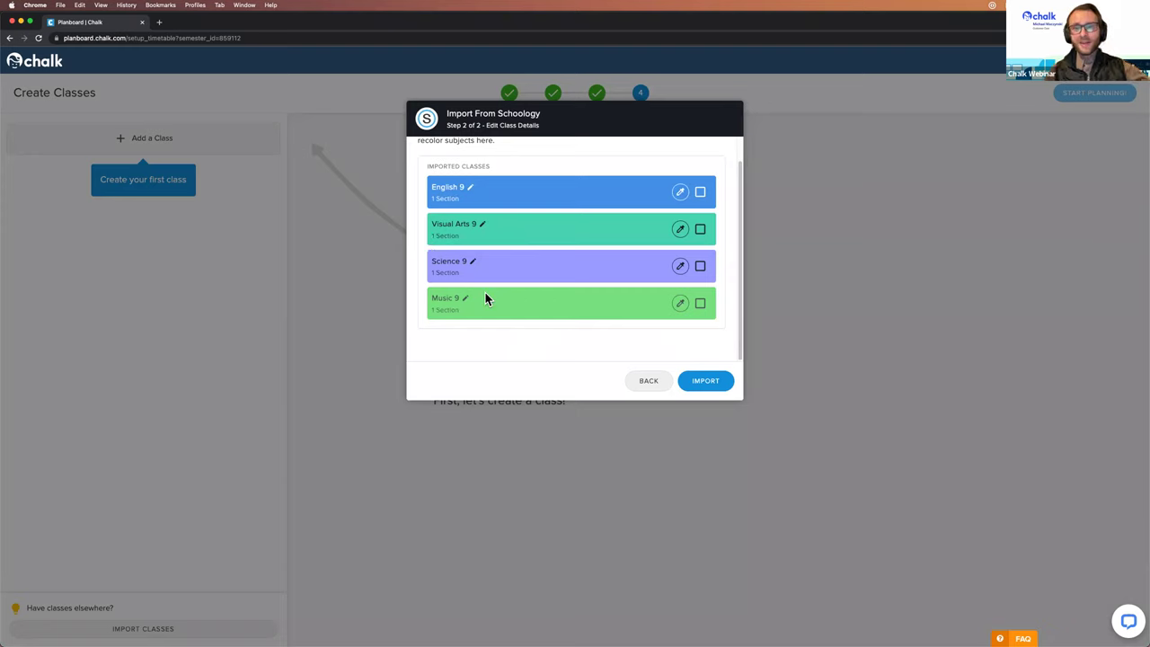
click(706, 380)
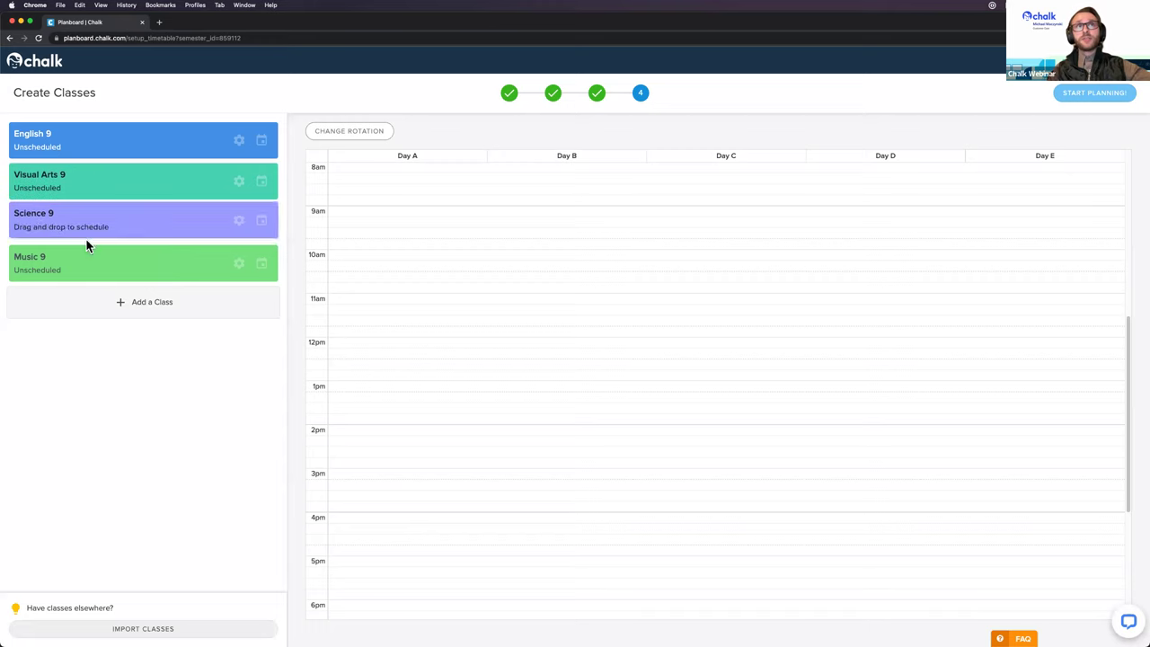
Step: Place Music 9 at 10am on Day A, stretch it to 11:00, and copy it across the following days
drag(101, 261, 423, 253)
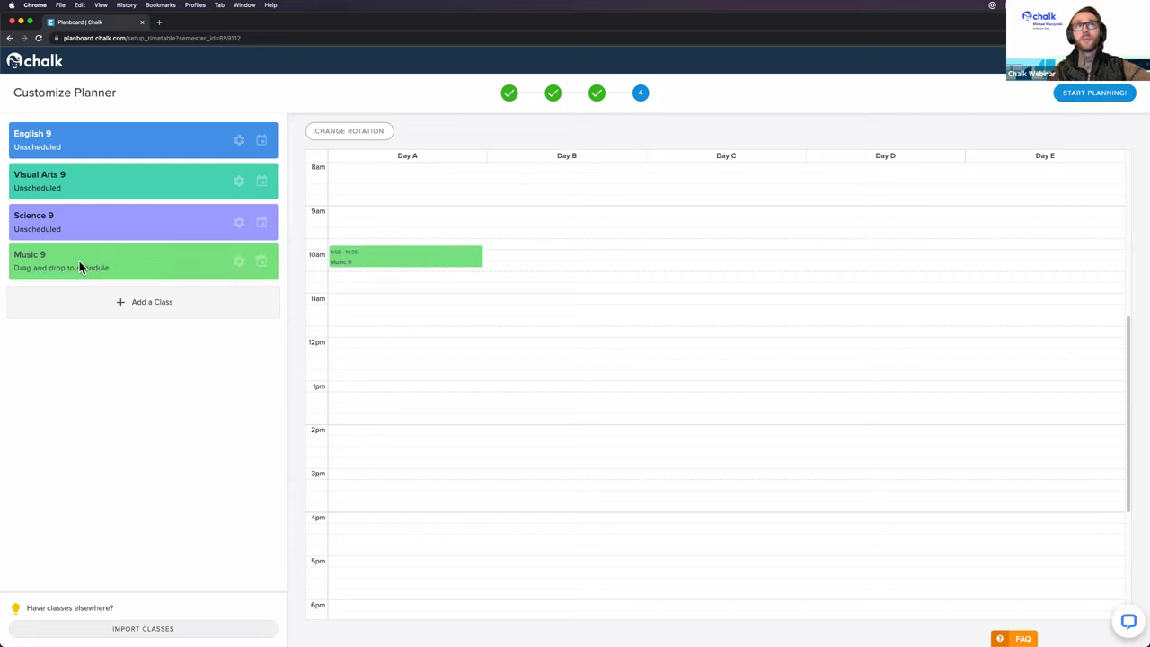
mouse_move(405, 267)
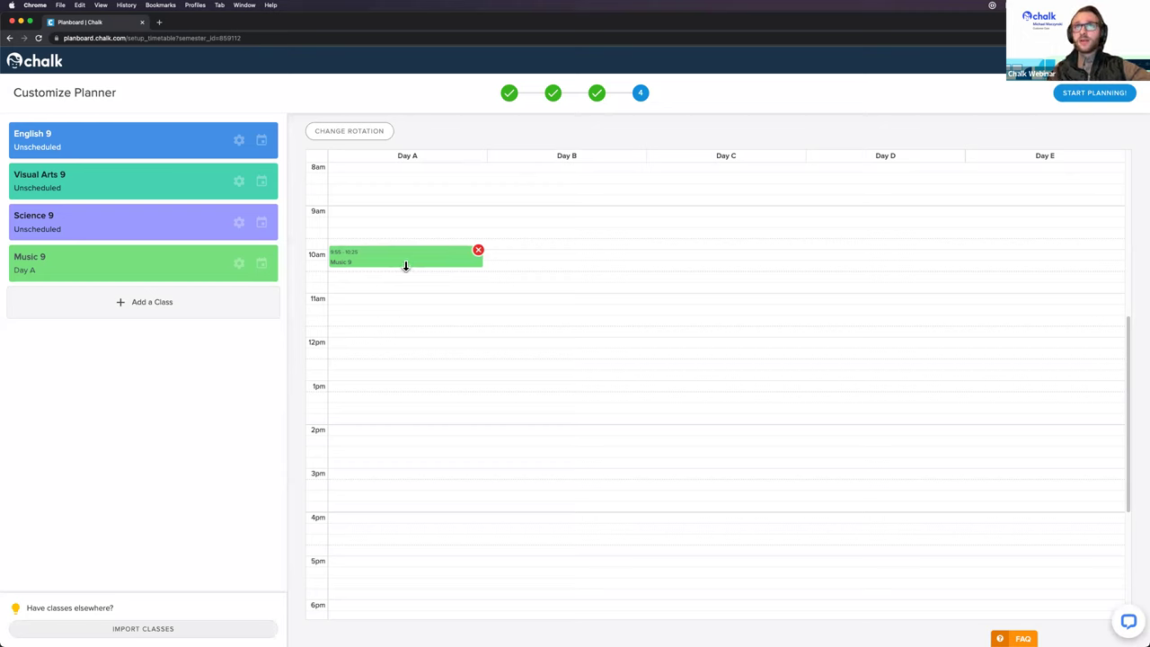
drag(405, 267, 405, 294)
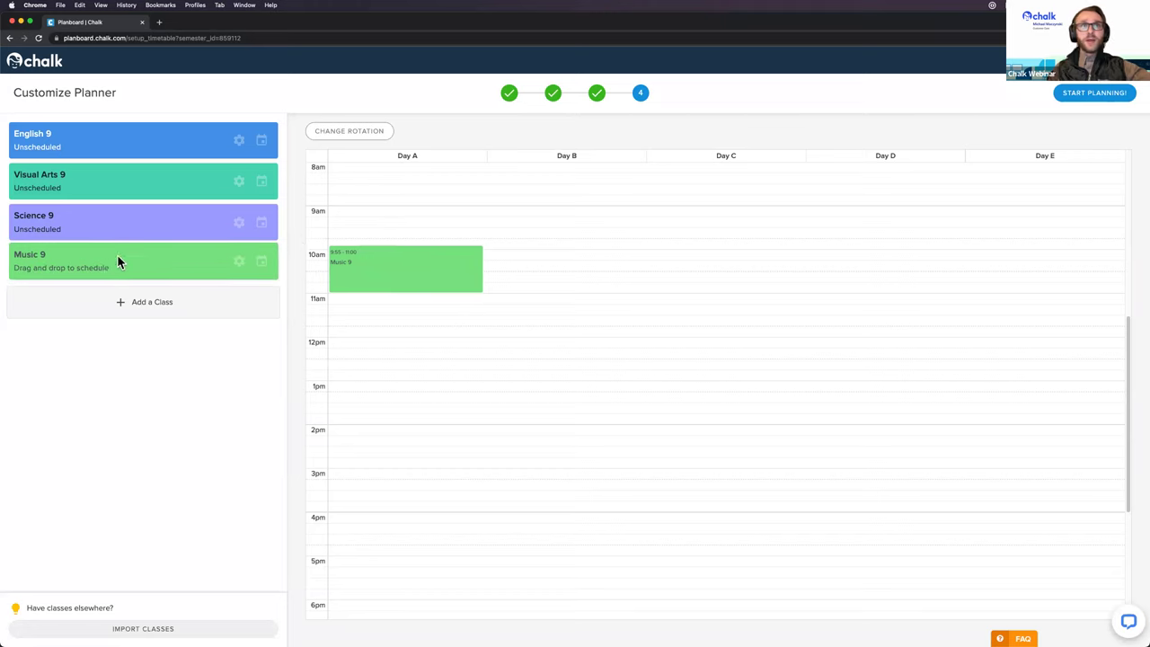
drag(109, 255, 536, 251)
drag(149, 252, 775, 251)
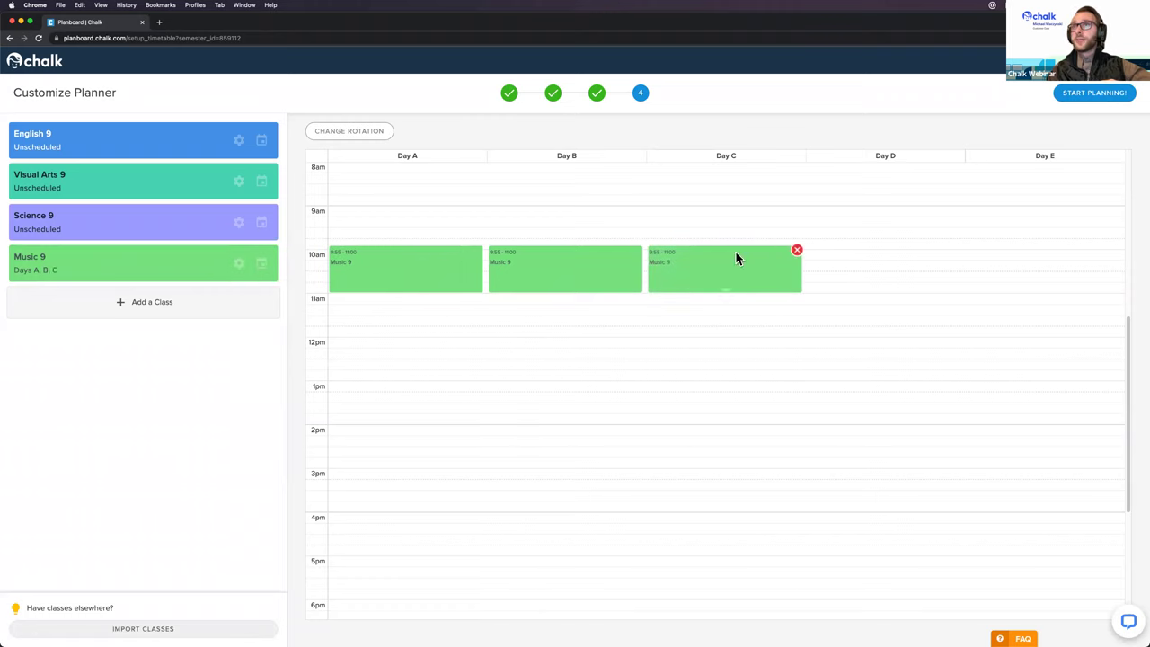
drag(113, 254, 888, 250)
drag(210, 266, 1054, 252)
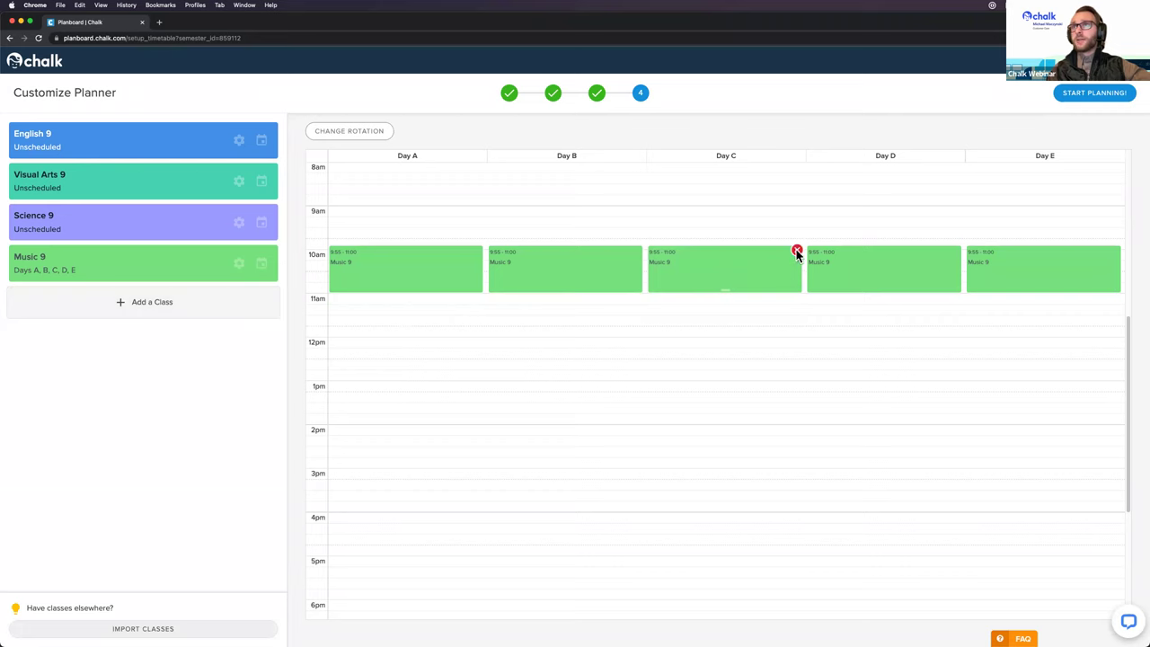
click(796, 252)
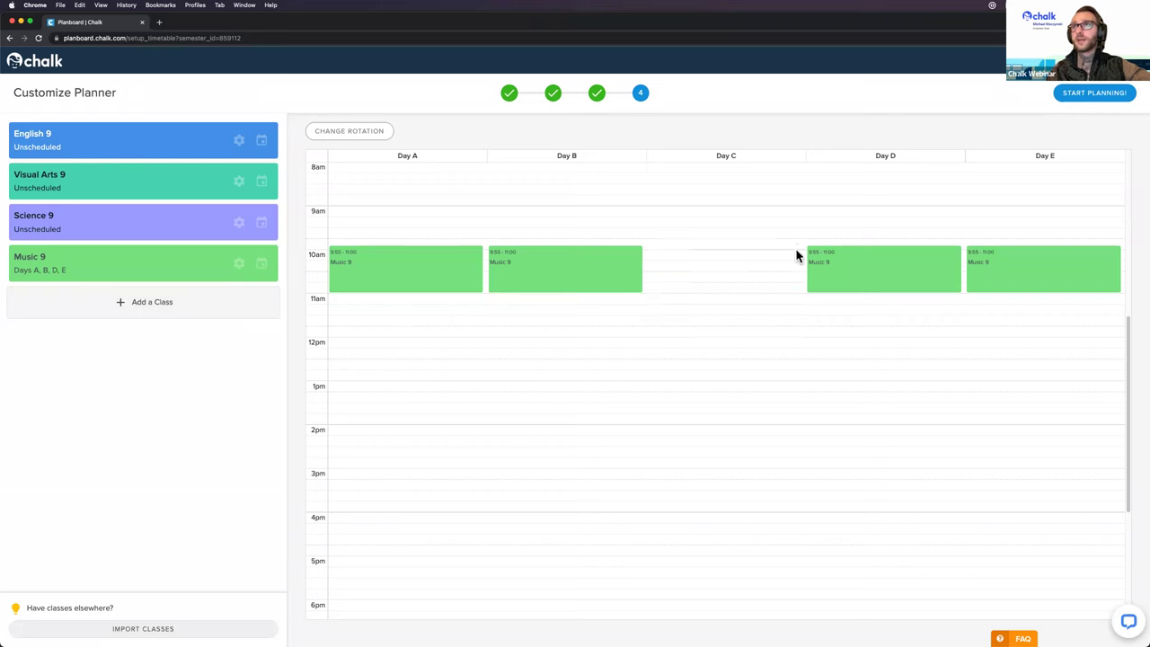
drag(115, 267, 770, 250)
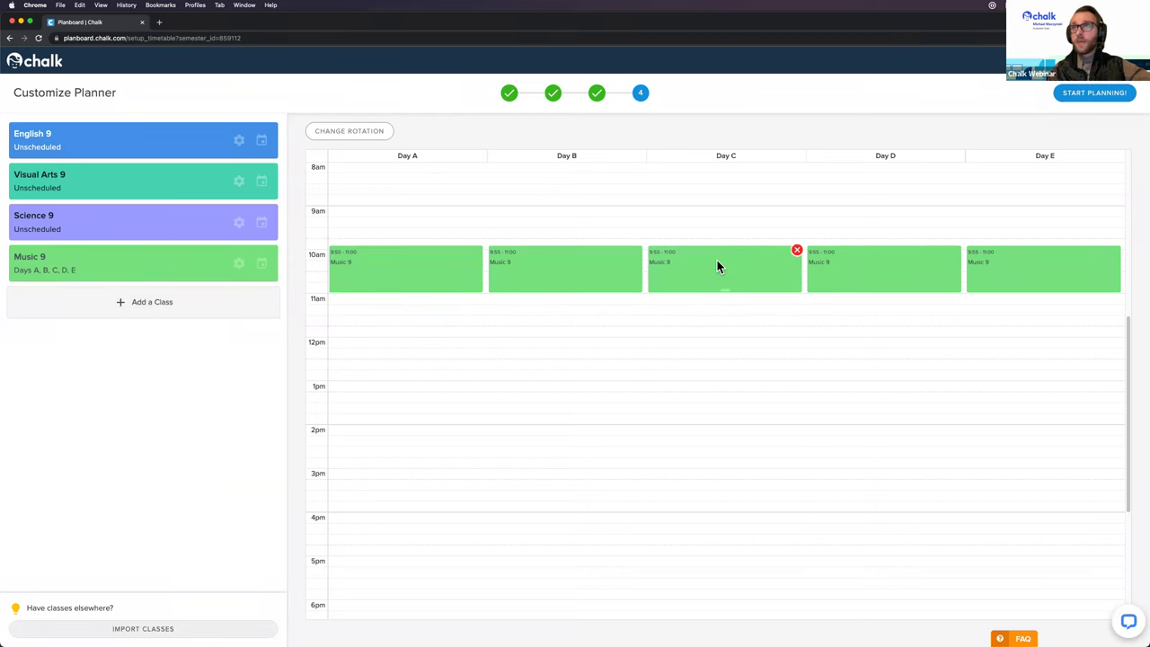
click(716, 259)
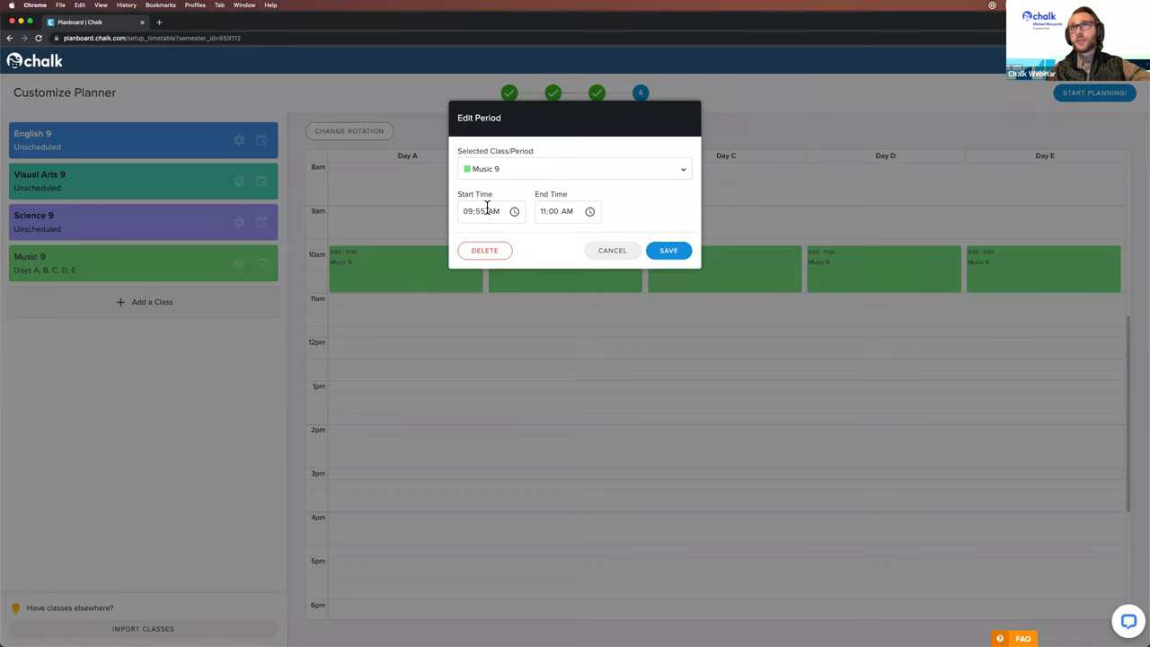
click(515, 212)
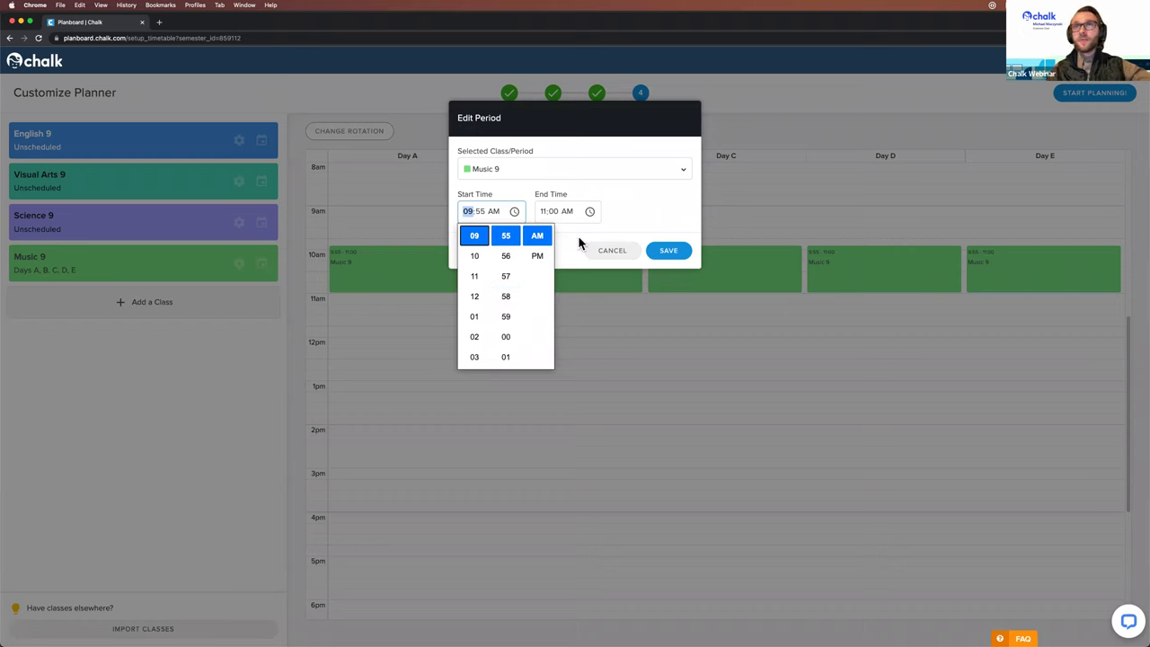
click(567, 194)
click(602, 167)
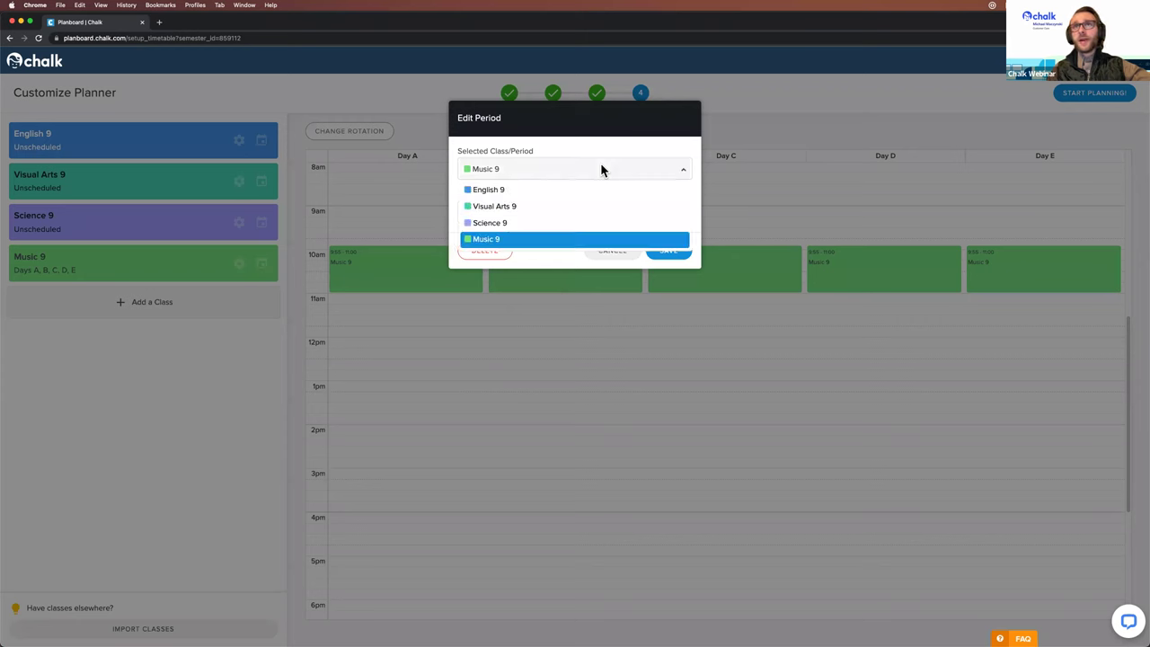
click(529, 189)
click(667, 248)
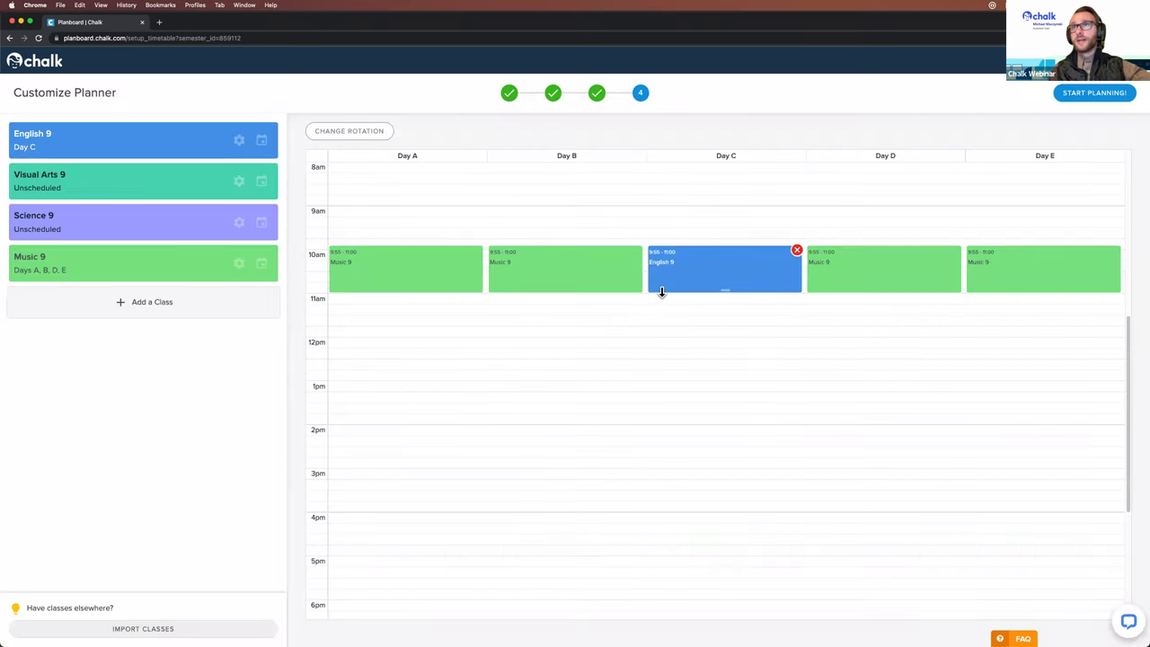
click(719, 256)
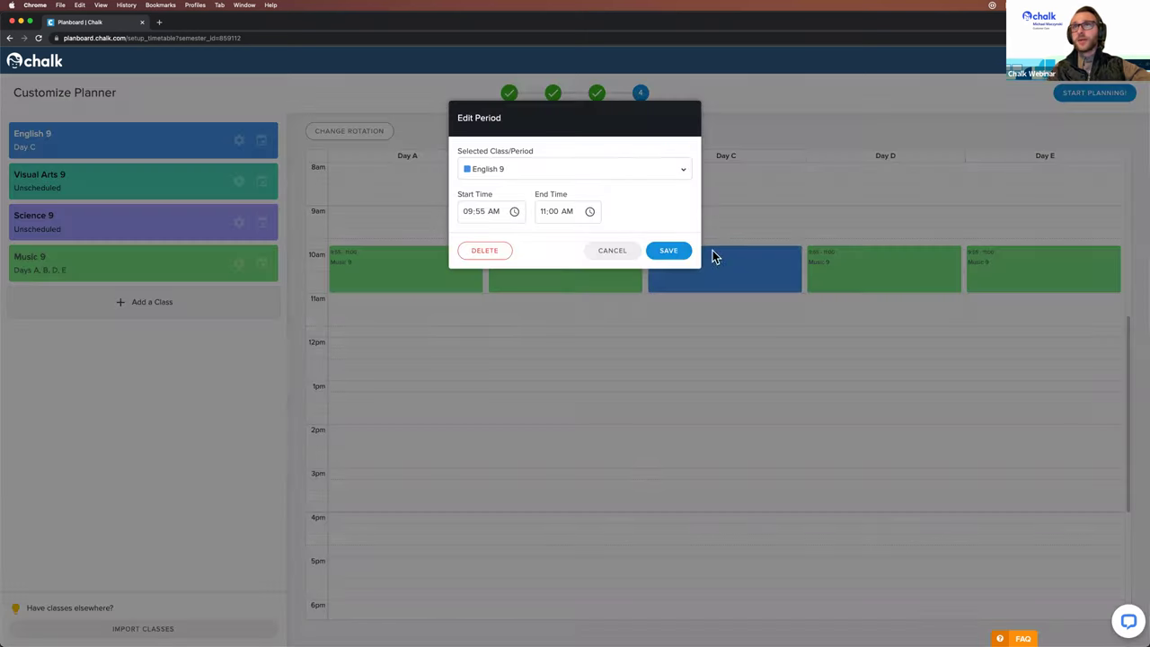
click(607, 169)
click(528, 235)
click(666, 248)
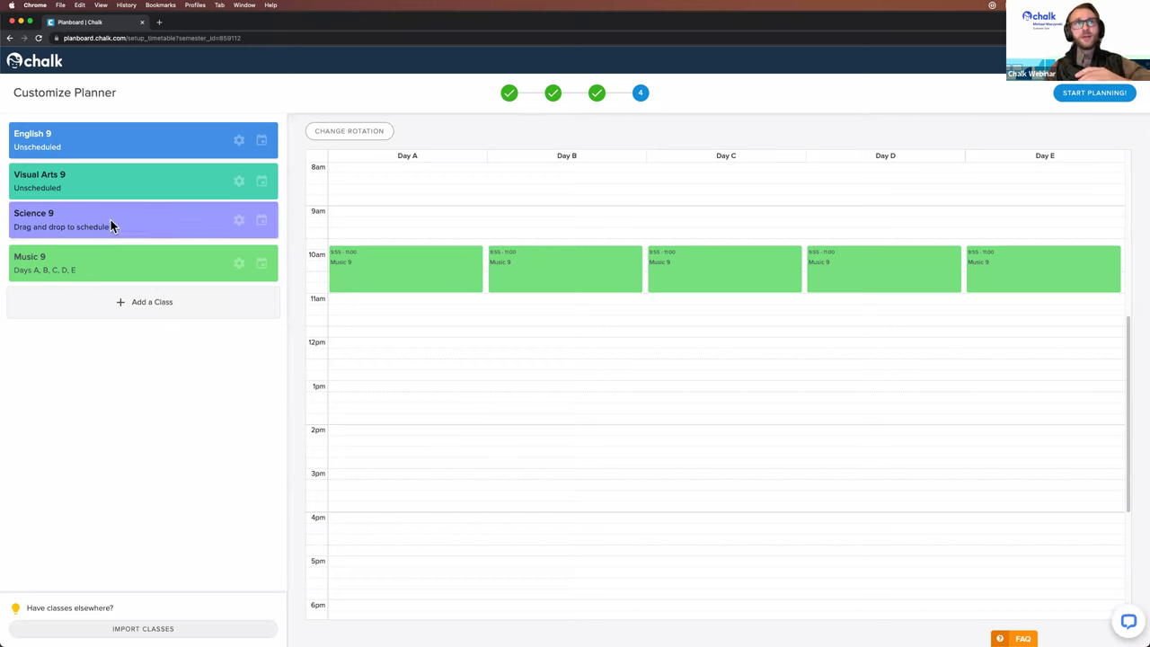
Step: Drop Science 9 into the 11am slots of Days A, C, E and English 9 into Days B, D
drag(148, 220, 388, 304)
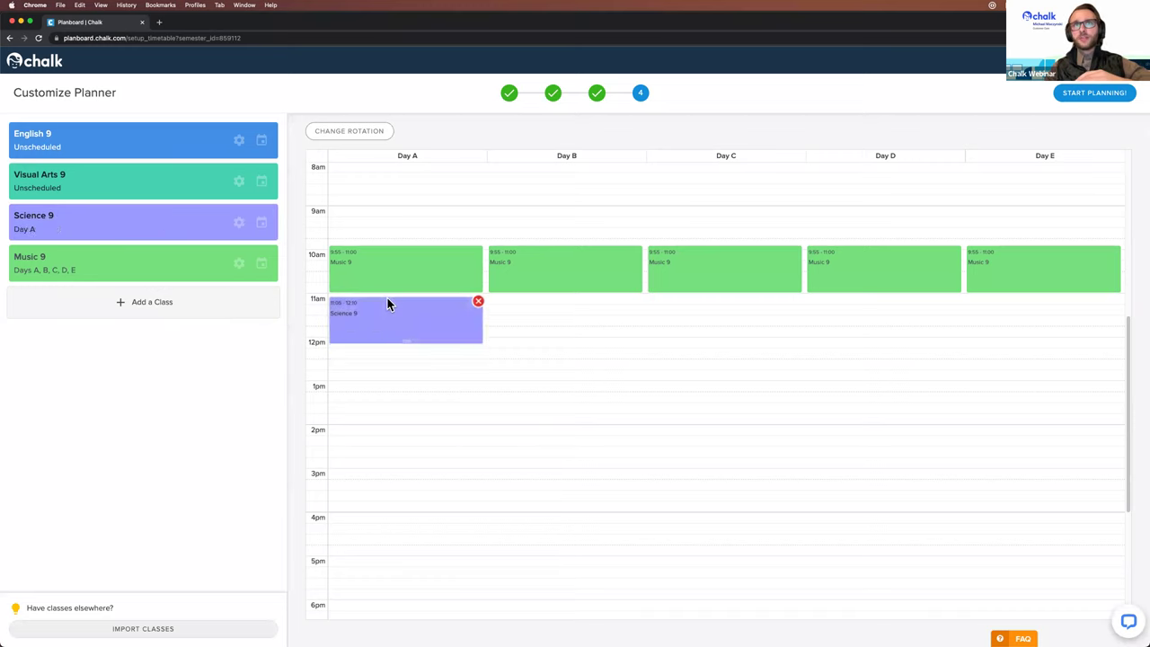
drag(113, 220, 718, 305)
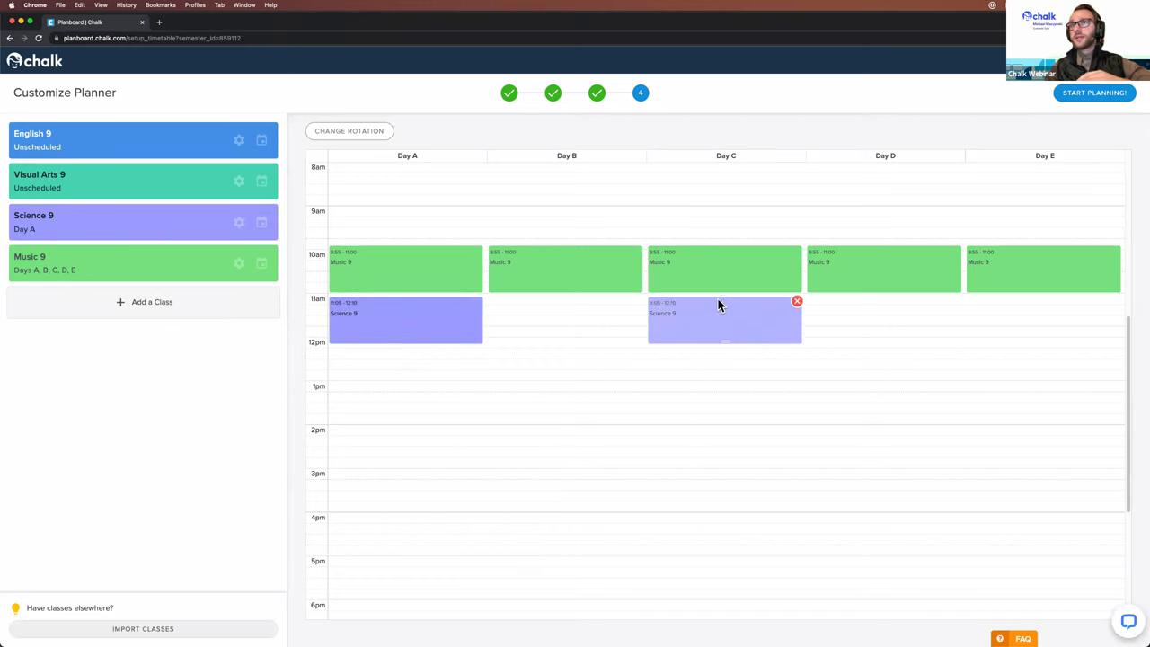
drag(193, 231, 1017, 306)
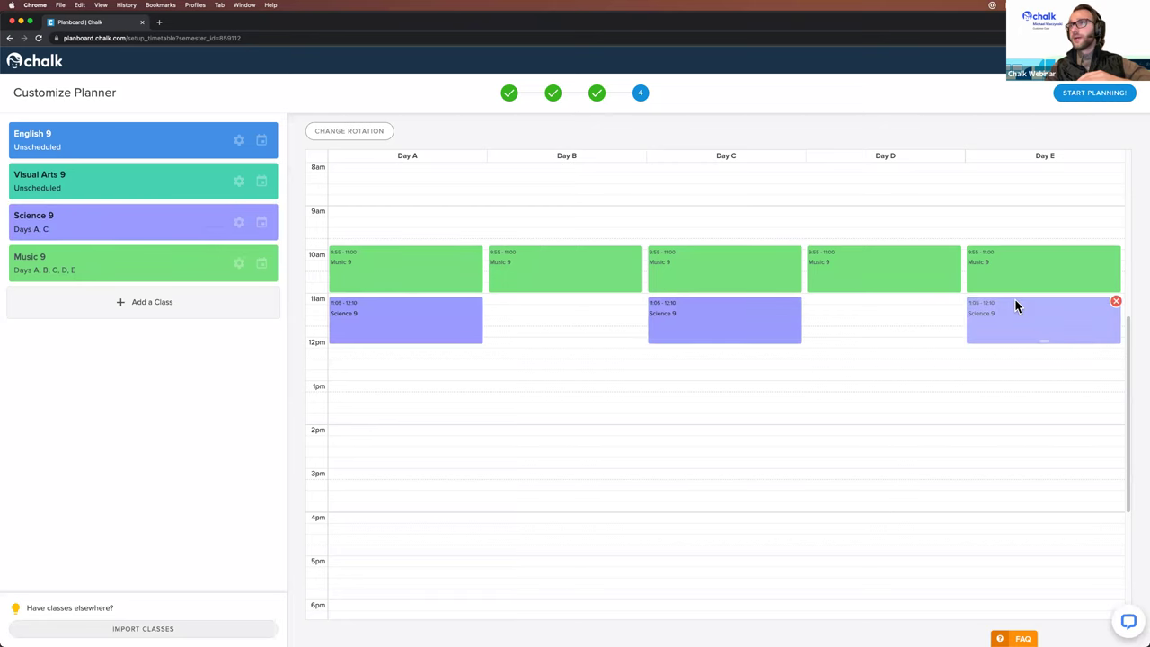
drag(122, 134, 567, 309)
drag(117, 139, 883, 313)
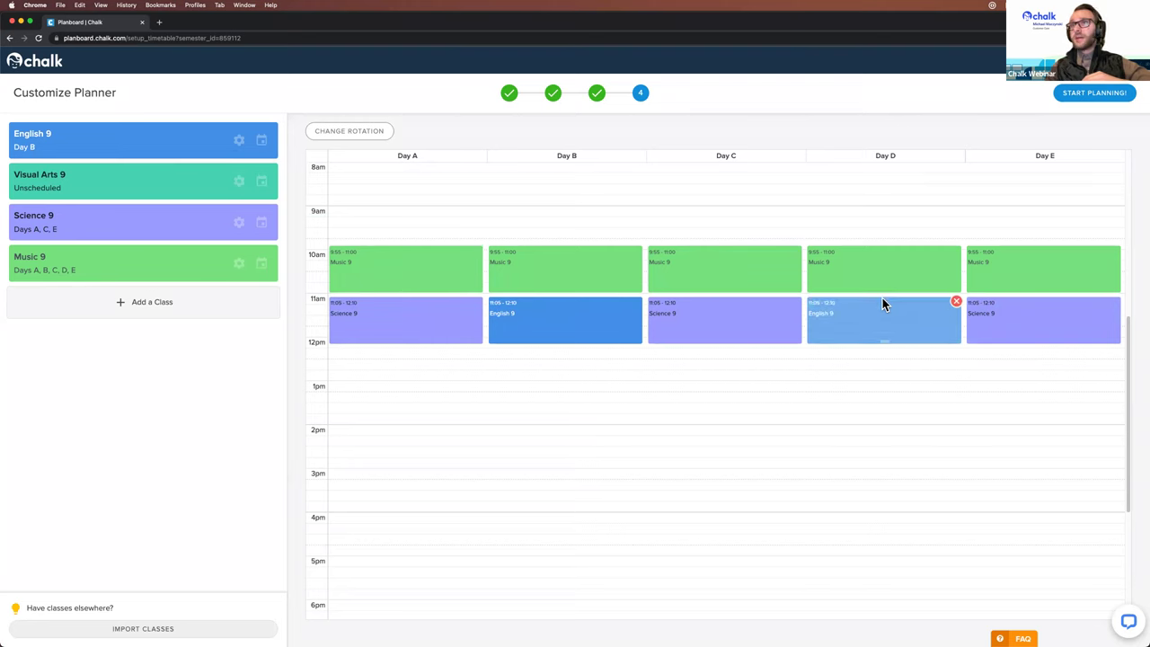
click(262, 222)
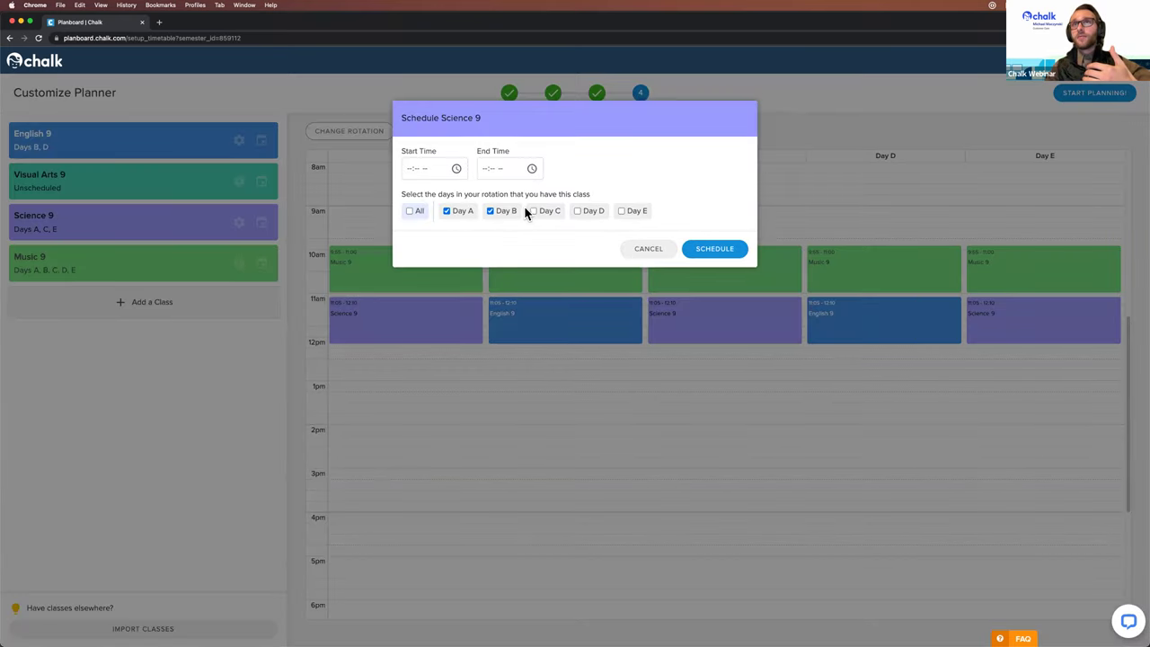
click(603, 211)
click(620, 211)
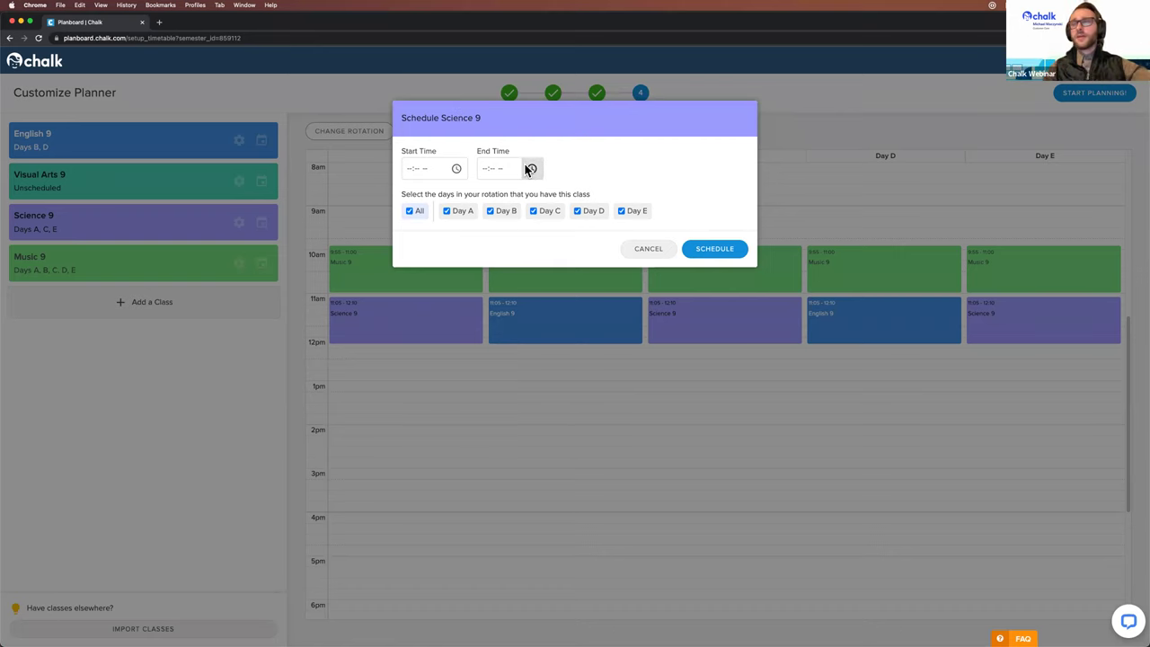
click(650, 249)
drag(553, 318, 558, 324)
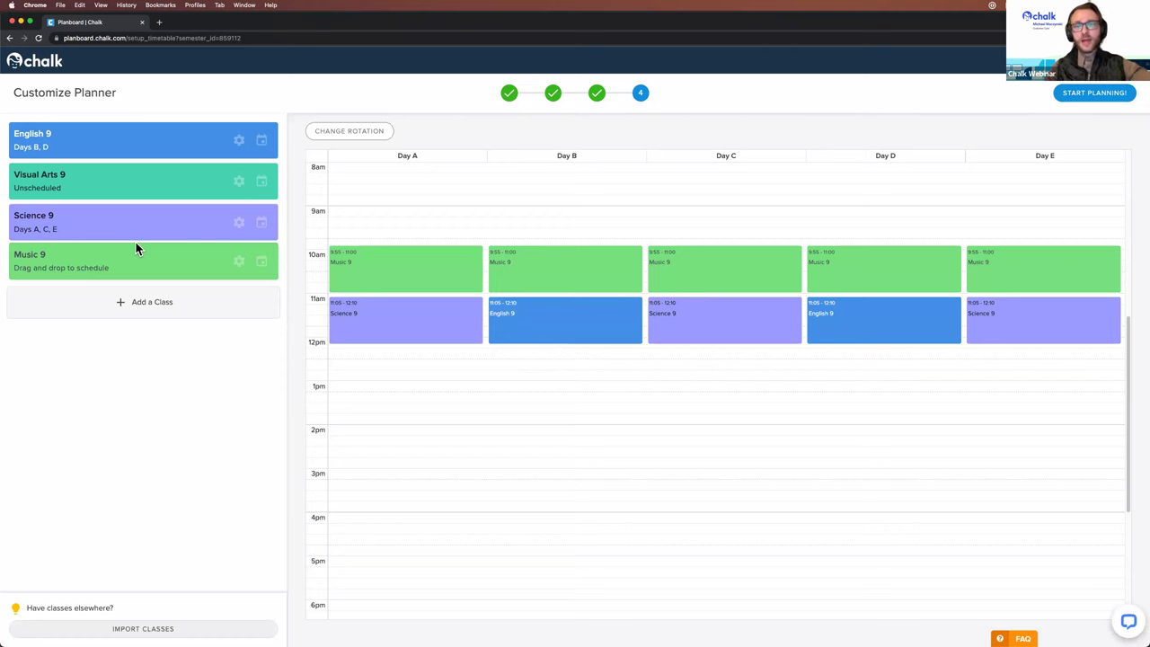
Step: Drop Visual Arts 9 into the 12:15 slot on Day A, Day B, and Days D–E
drag(108, 185, 359, 352)
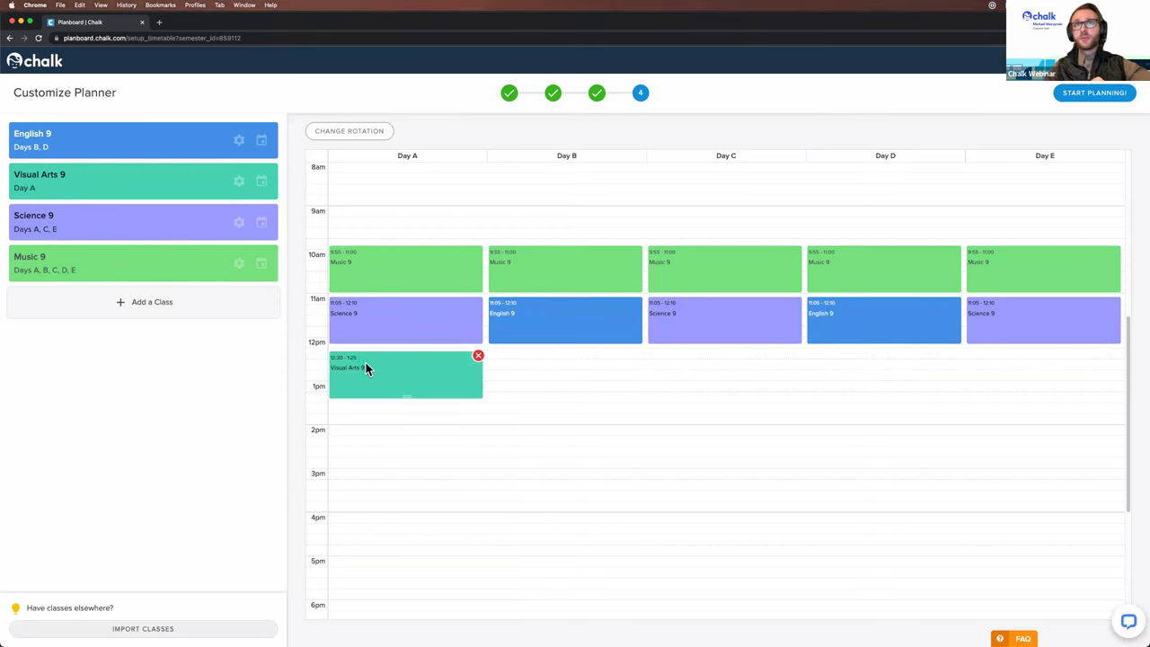
drag(142, 188, 853, 354)
drag(149, 188, 1046, 350)
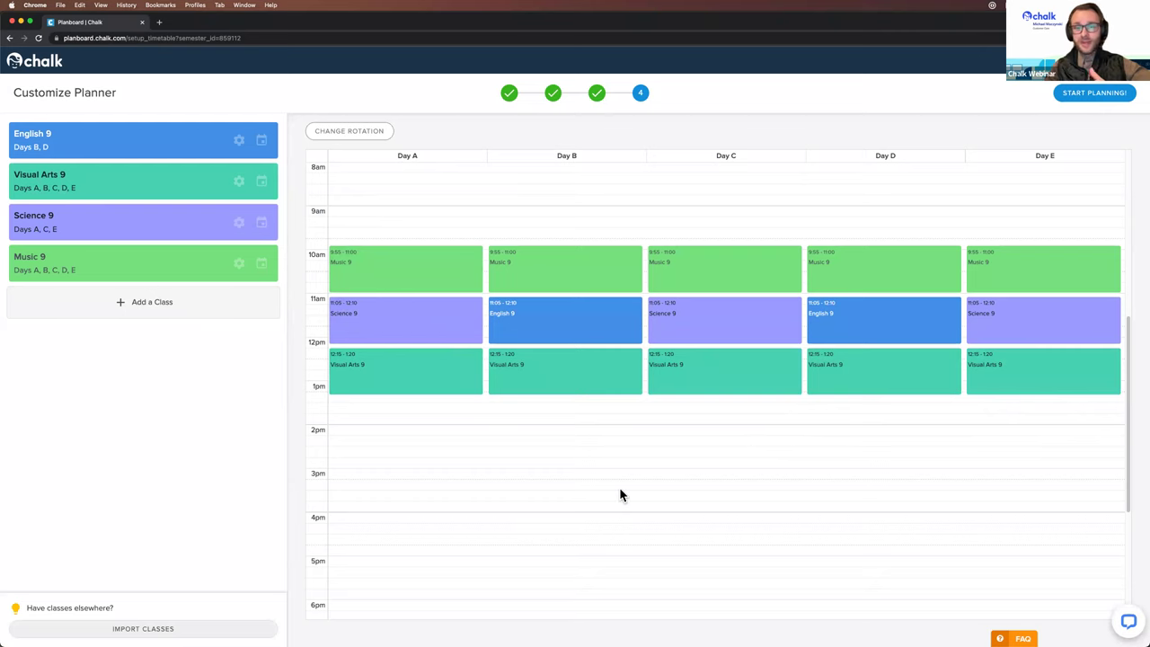
Step: Finish the timetable and dismiss the welcome and help popups to reach the January 24, 2022 planner
click(1085, 95)
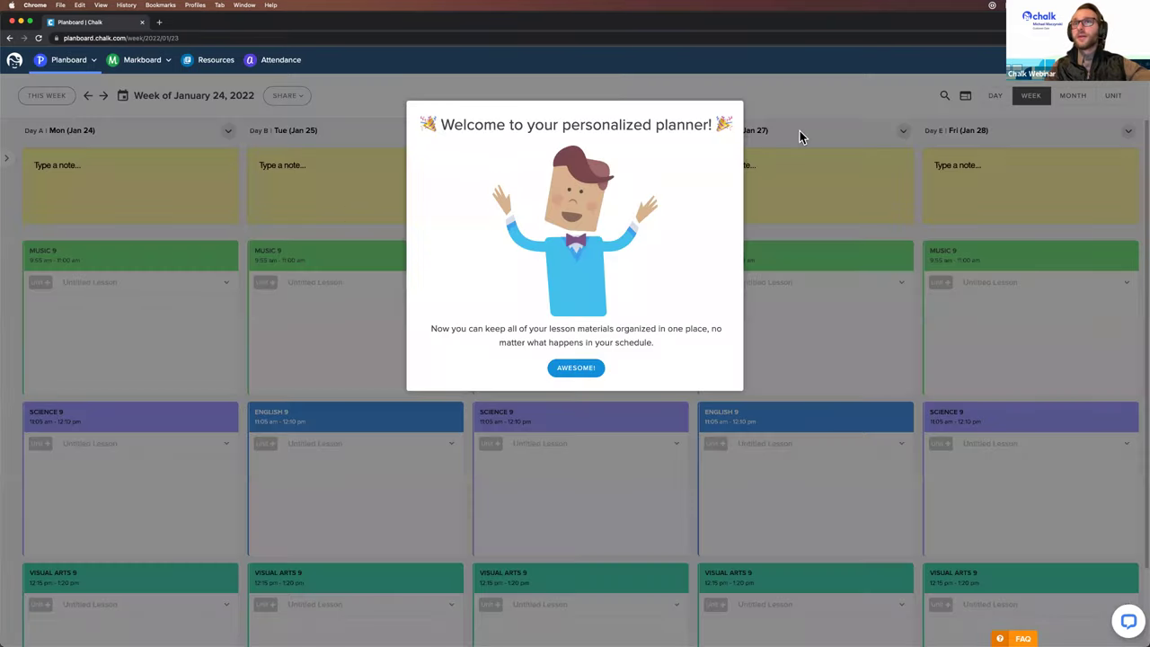
click(560, 370)
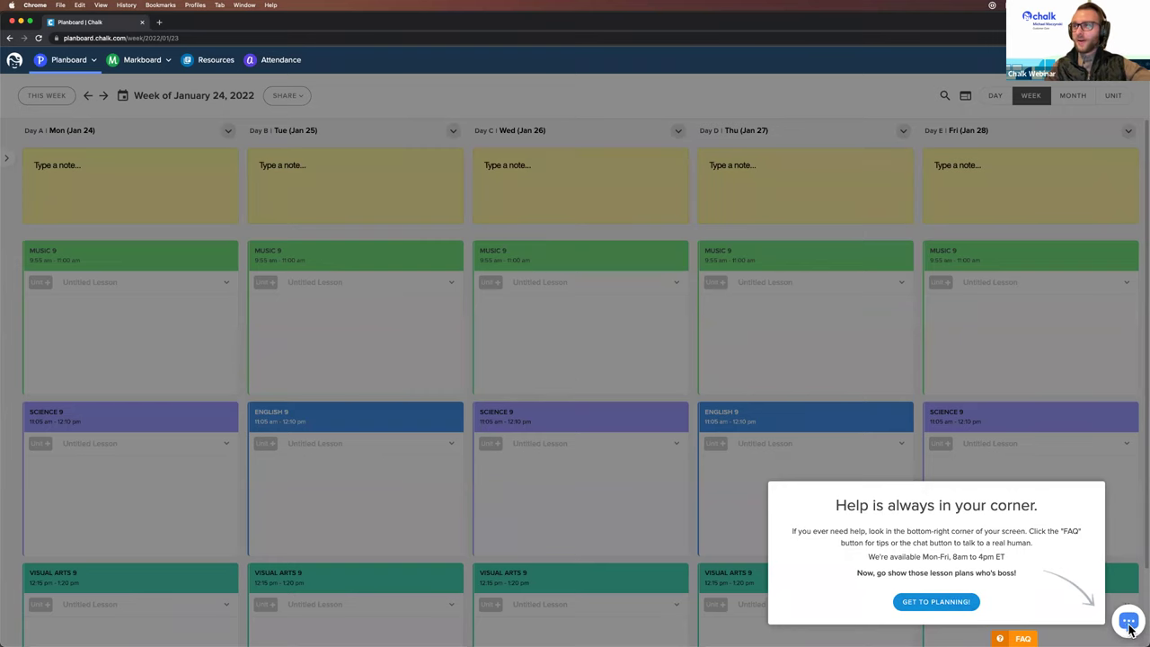
click(952, 604)
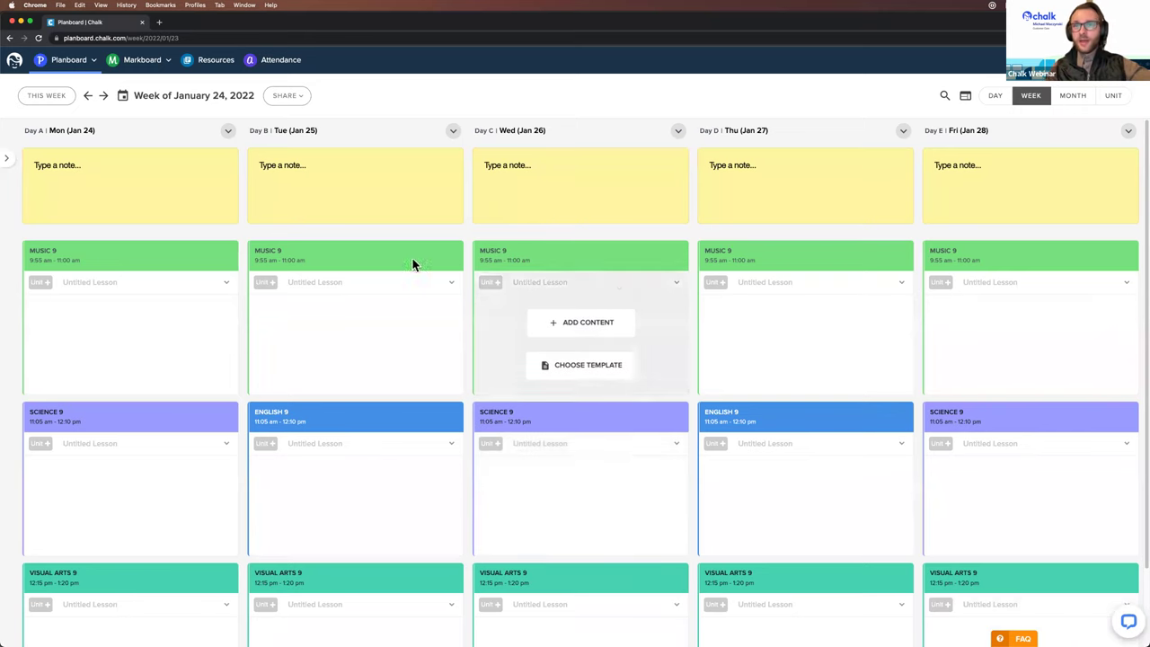
Step: Write 'creating some lesson content here' into Tuesday's Music 9 lesson and close the editor
scroll(466, 324, down, 1)
scroll(465, 321, down, 3)
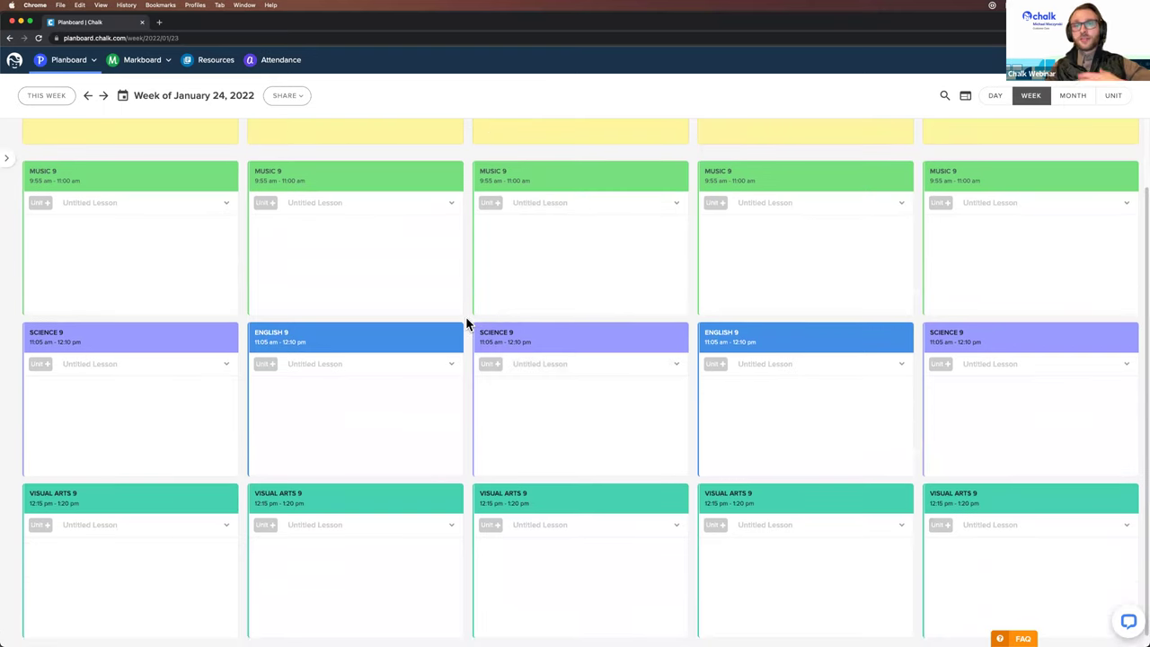
click(357, 238)
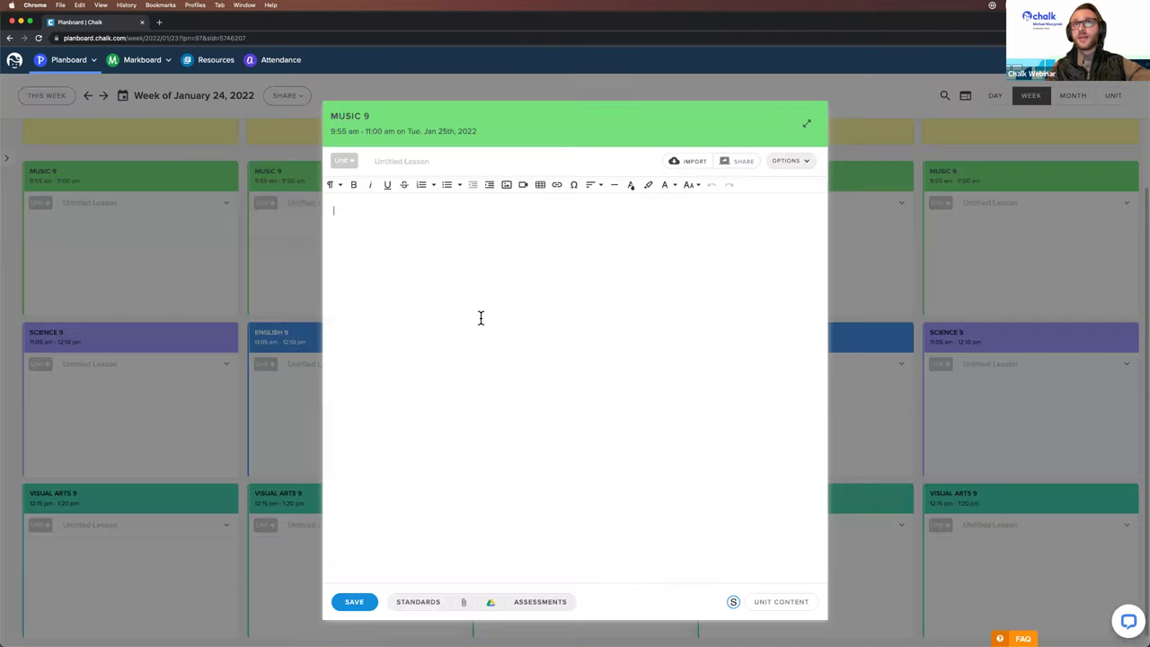
text(creating som)
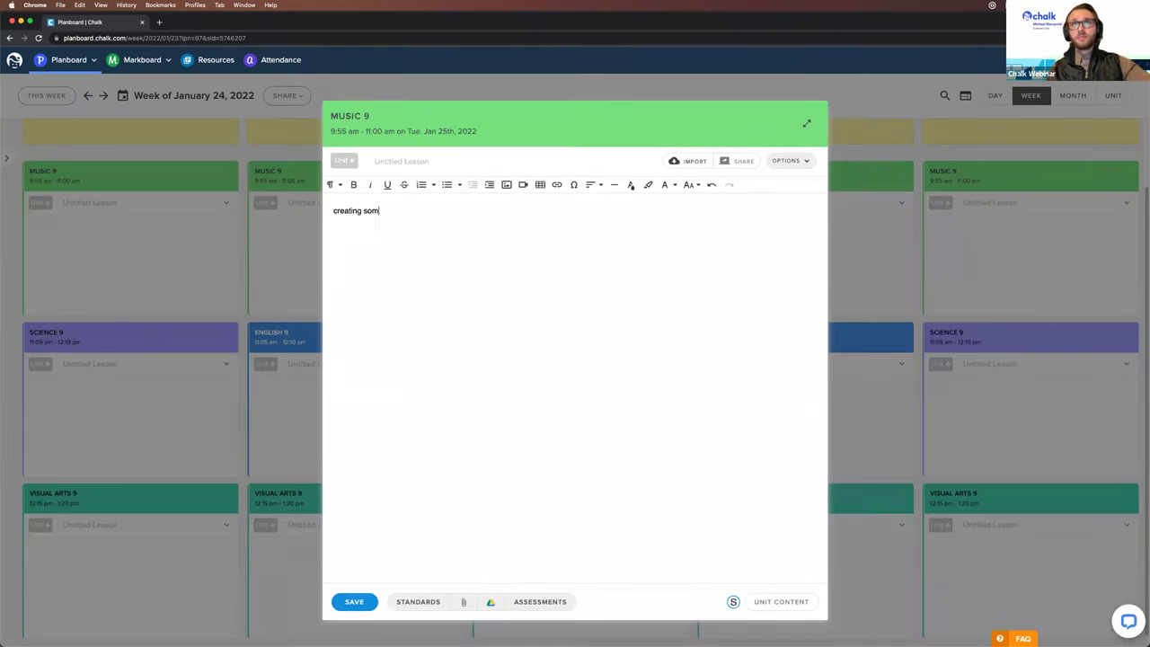
text(here)
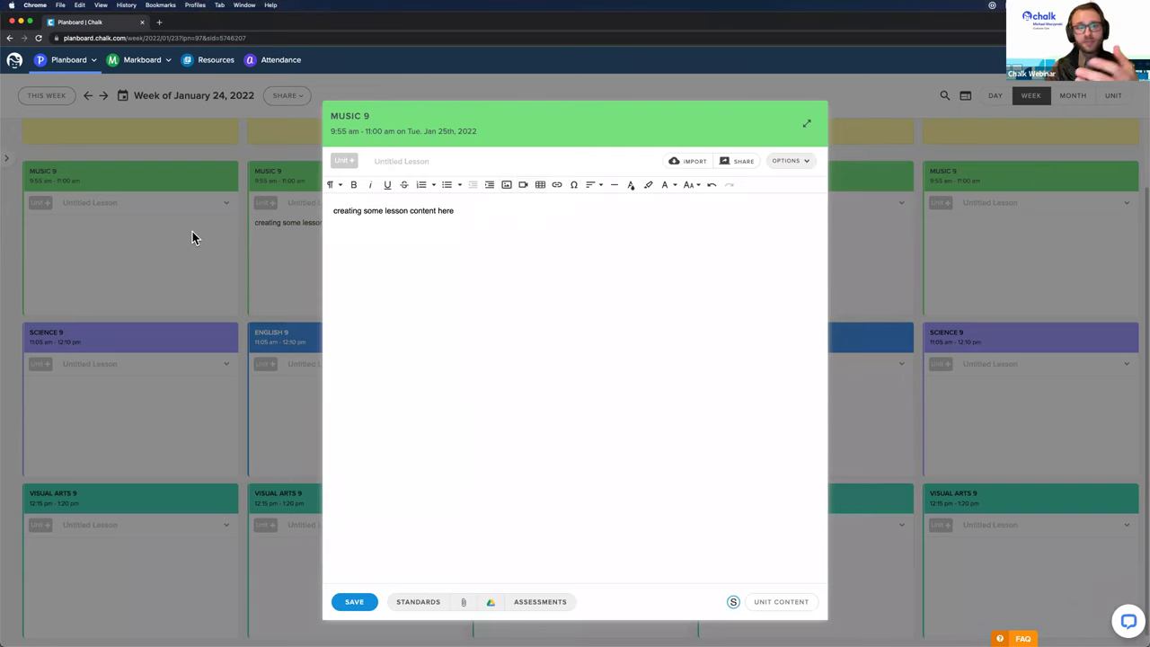
click(233, 290)
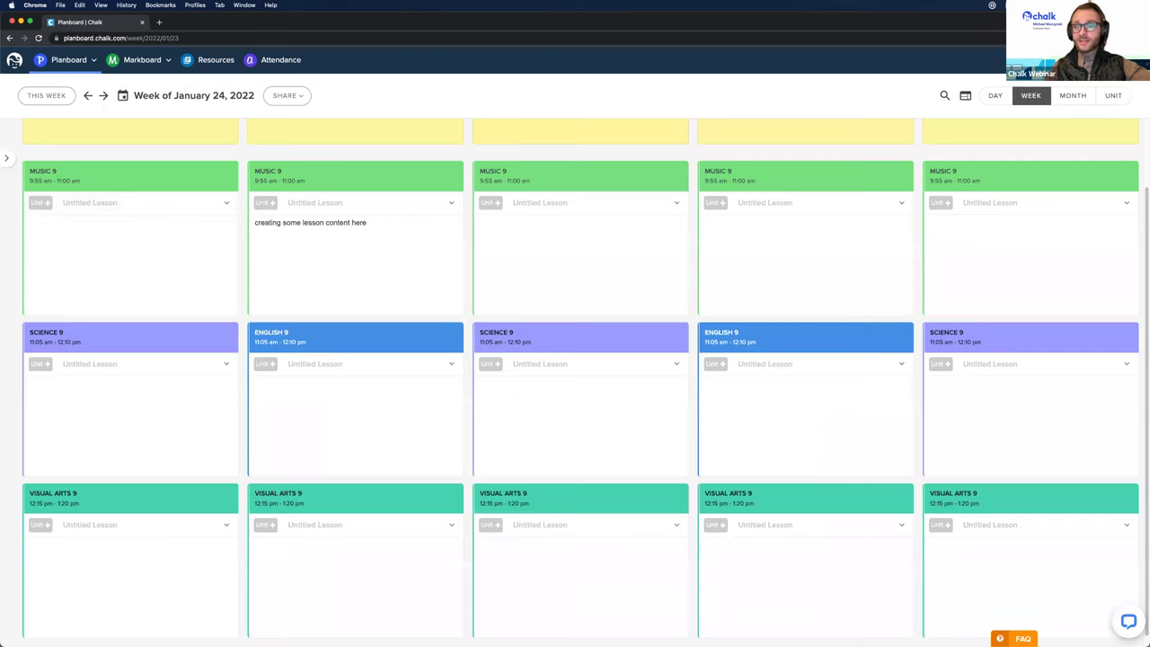
Step: Switch to Markboard's All Classes page listing English 9, Music 9, Science 9 and Visual Arts 9
mouse_move(336, 354)
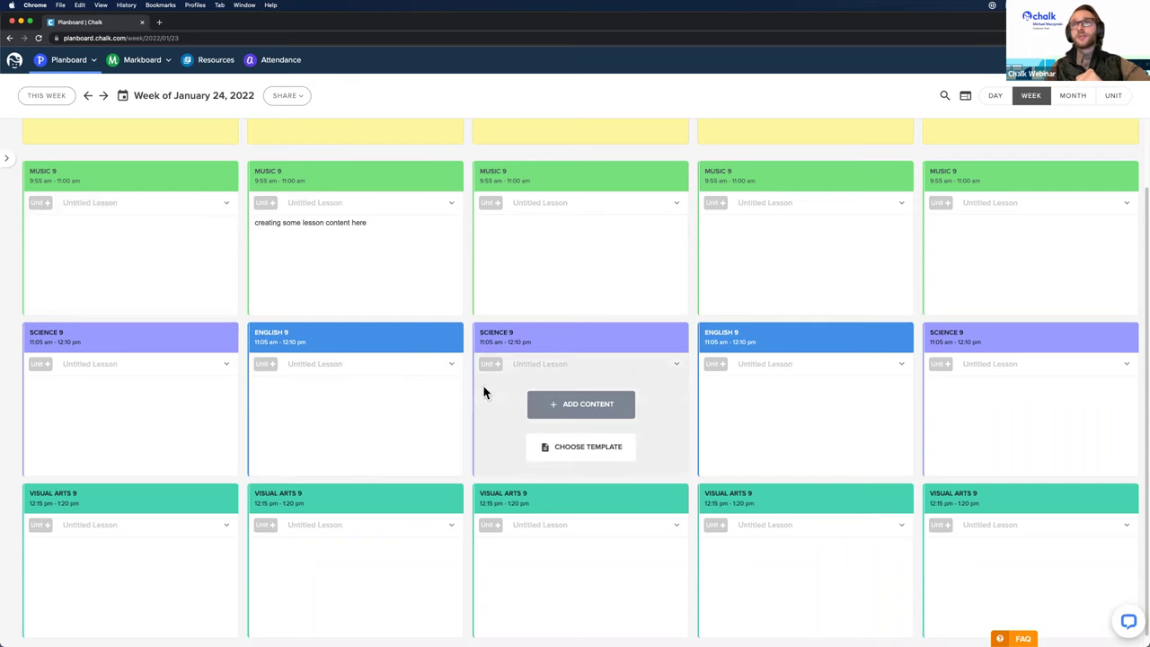
mouse_move(594, 304)
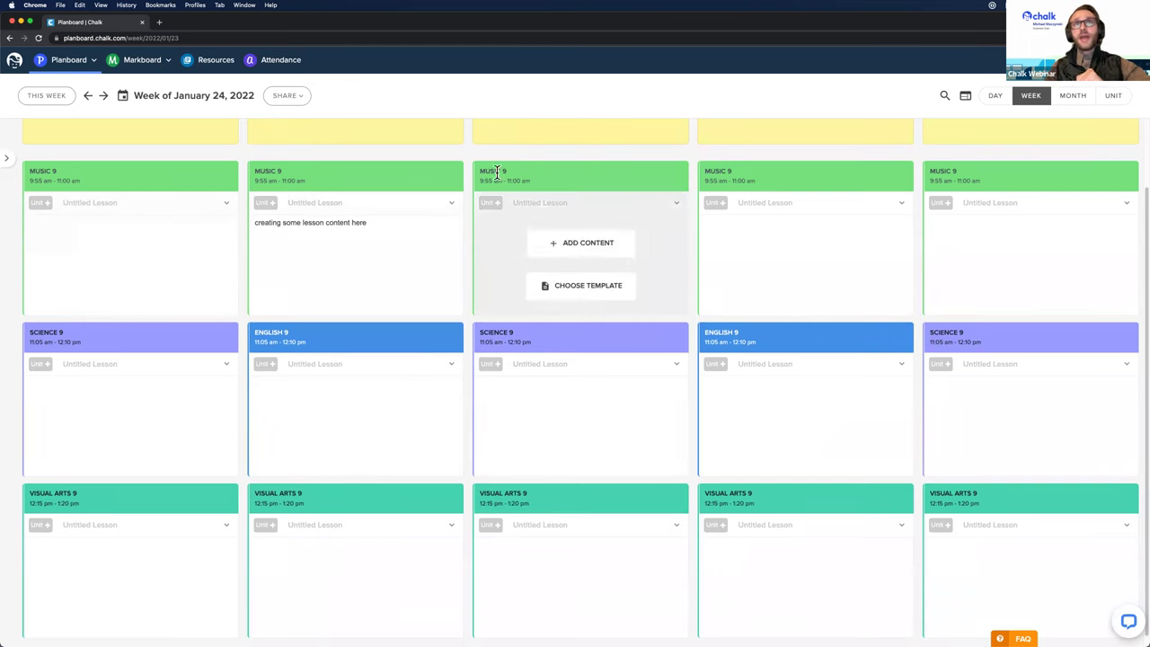
click(147, 63)
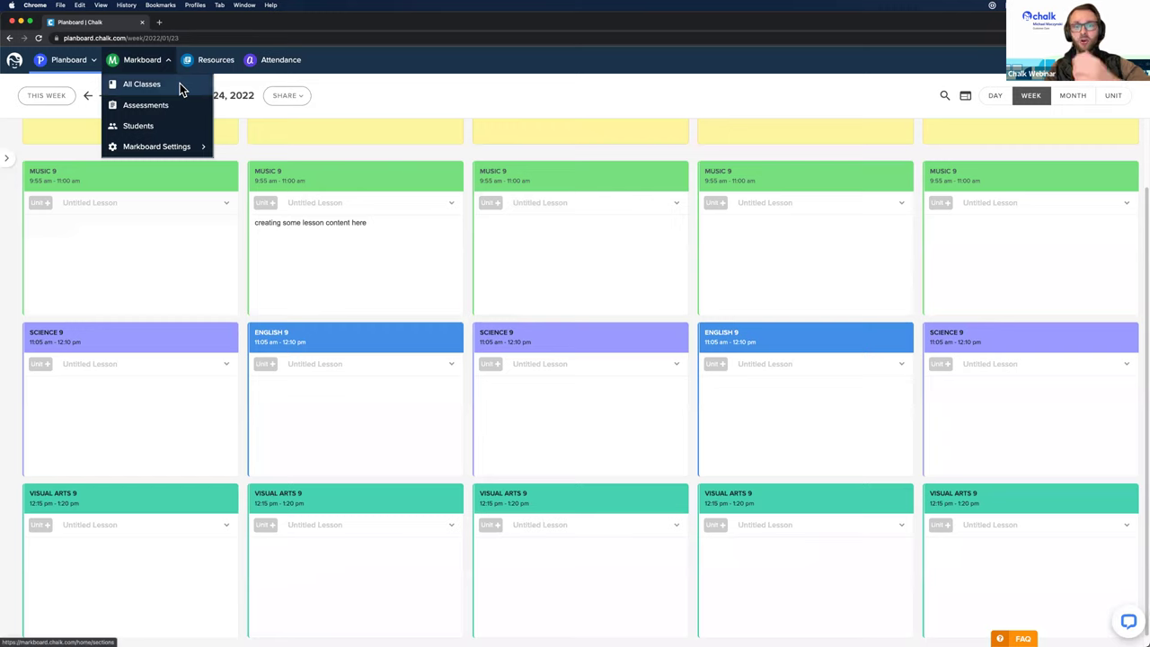
click(180, 84)
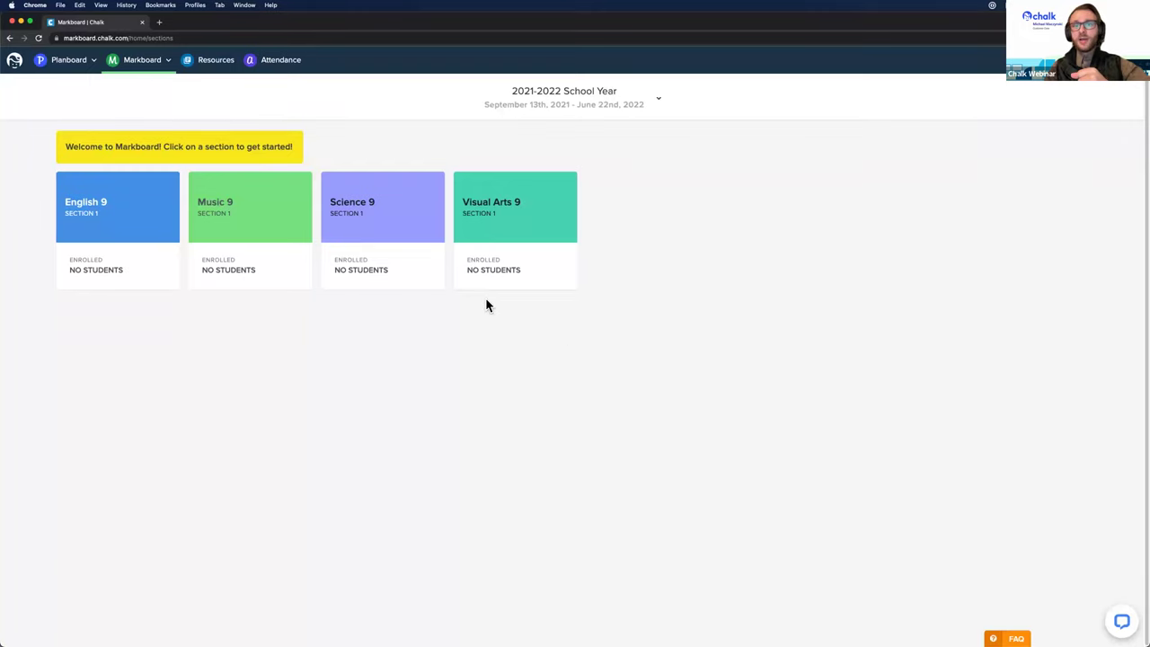
Step: Open the Visual Arts 9 Section 1 class in Markboard
click(513, 212)
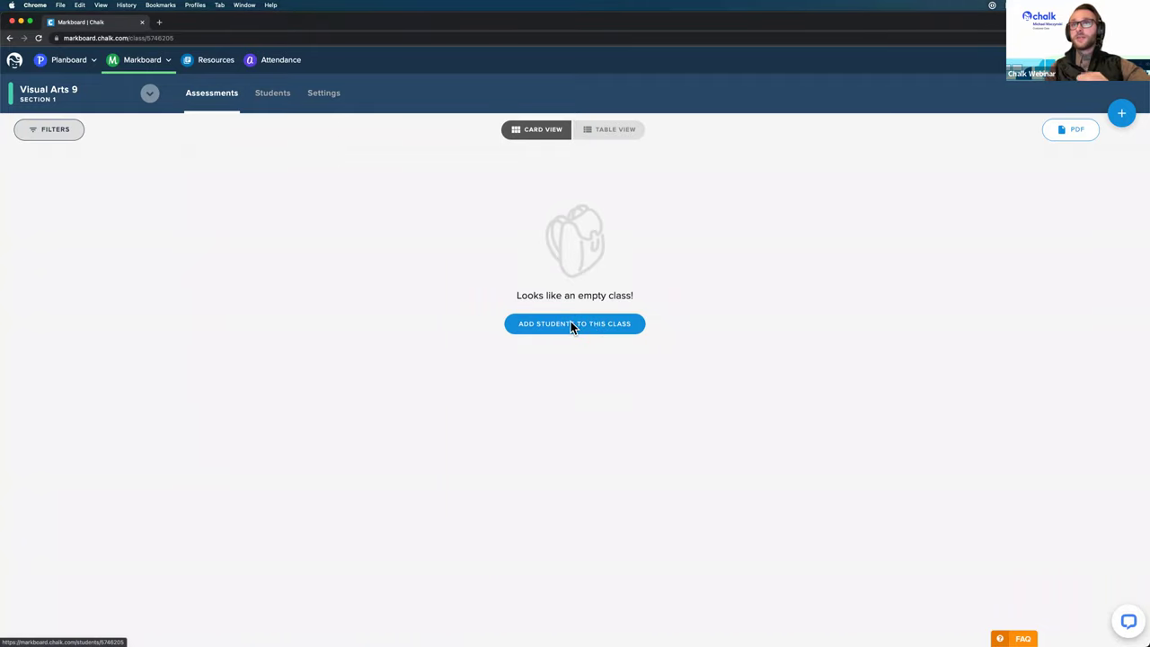
Step: Sync the five Schoology students into Visual Arts 9 and save them to the class
click(571, 324)
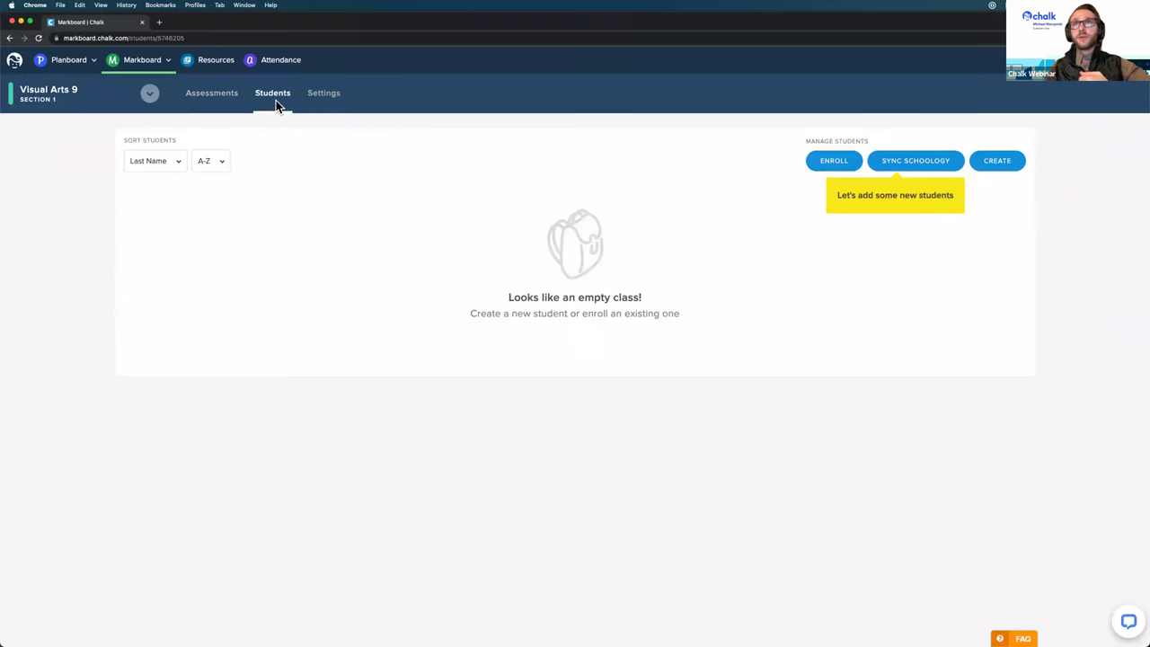
click(910, 165)
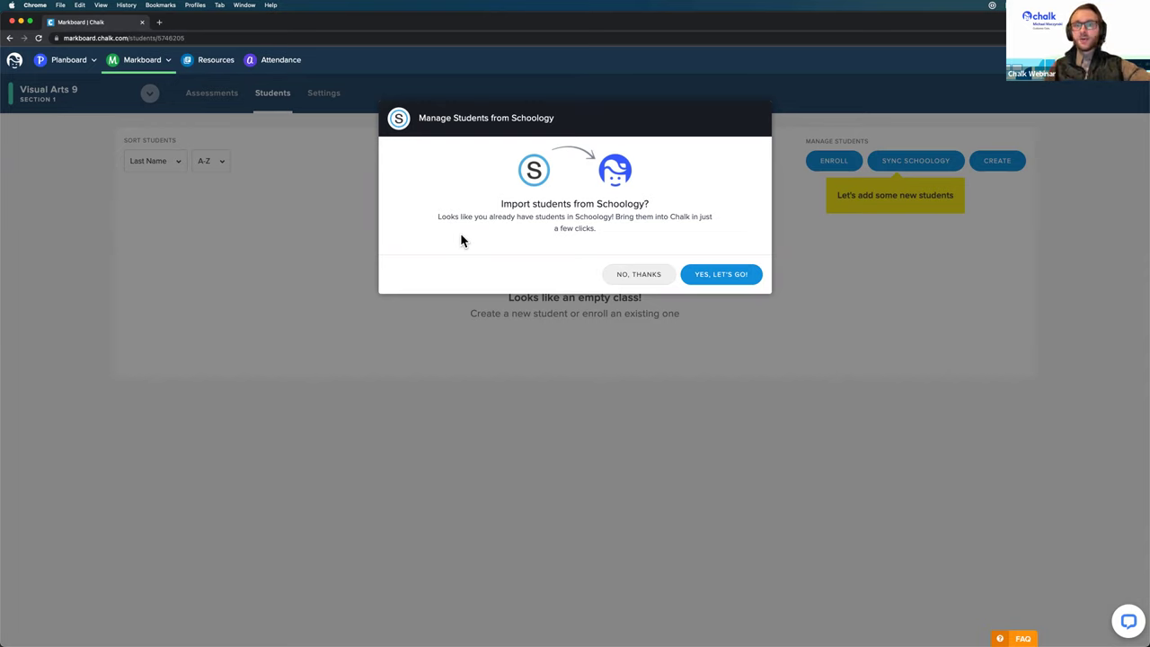
click(729, 275)
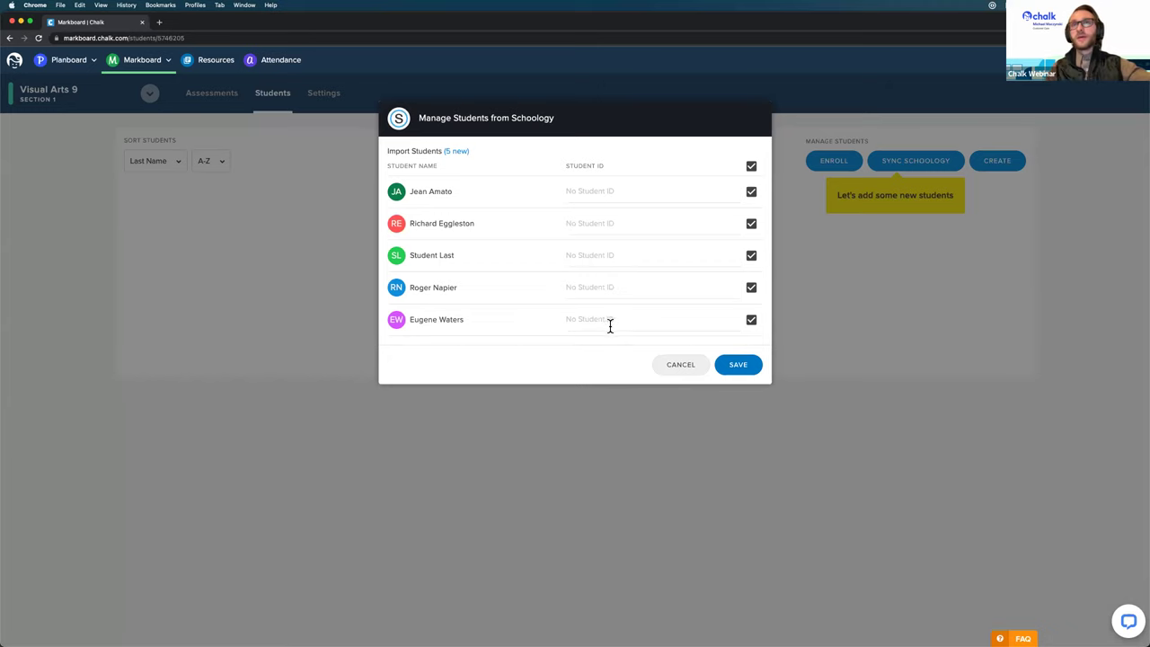
click(738, 365)
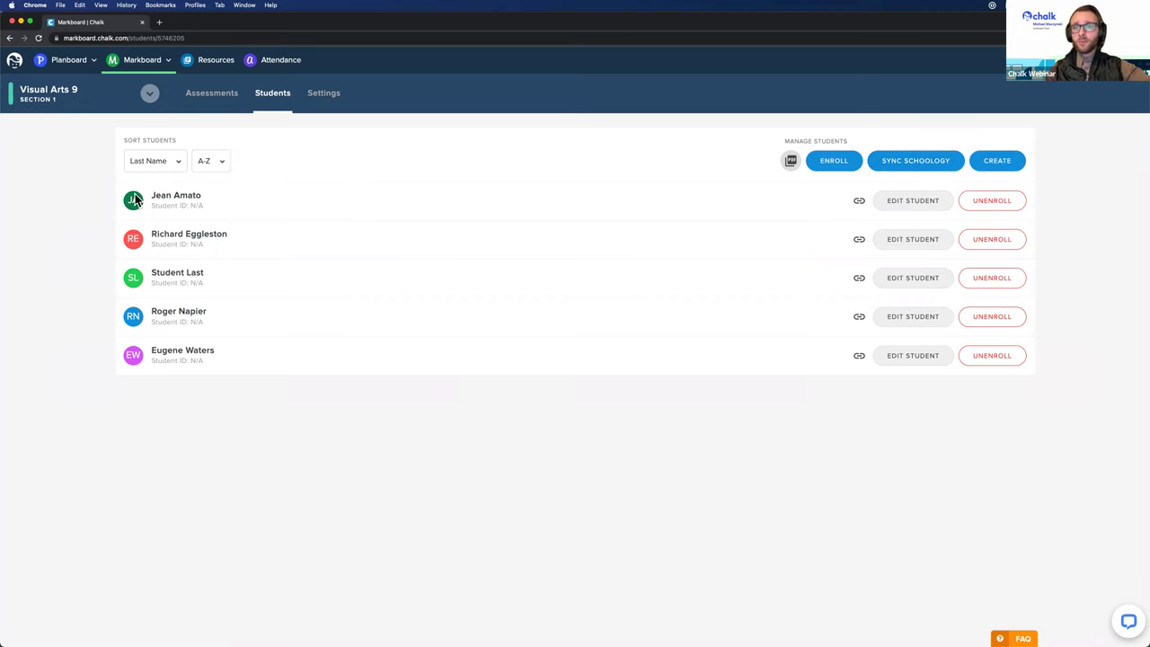
Step: Switch to Science 9 and sync its three Schoology students into the class
click(125, 95)
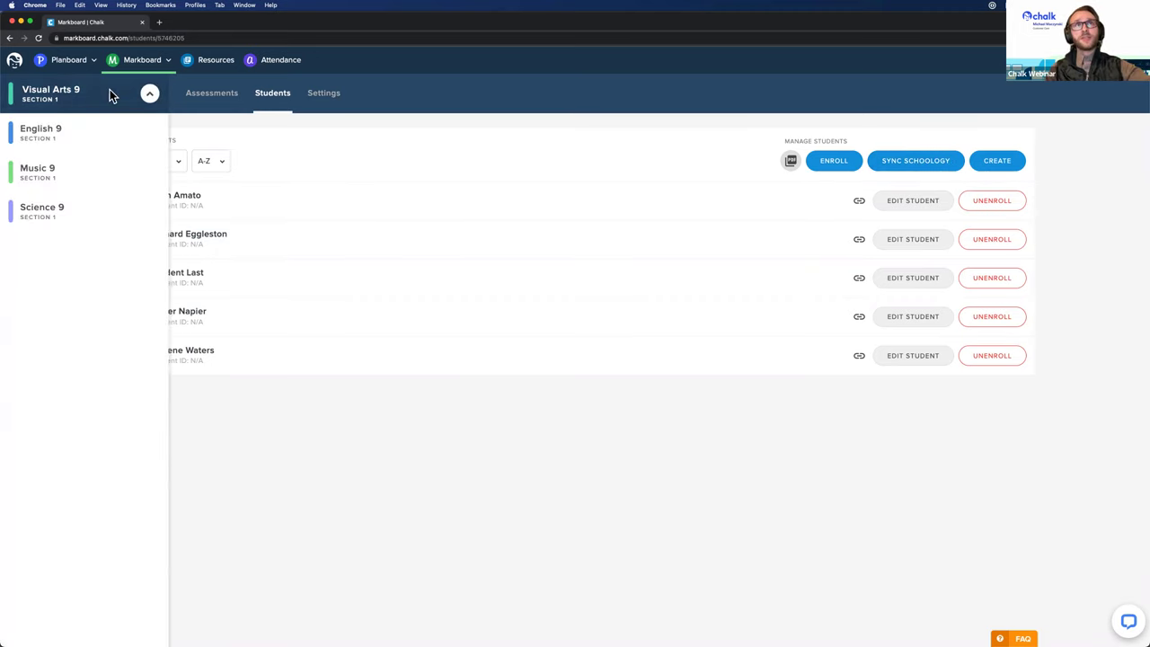
click(100, 211)
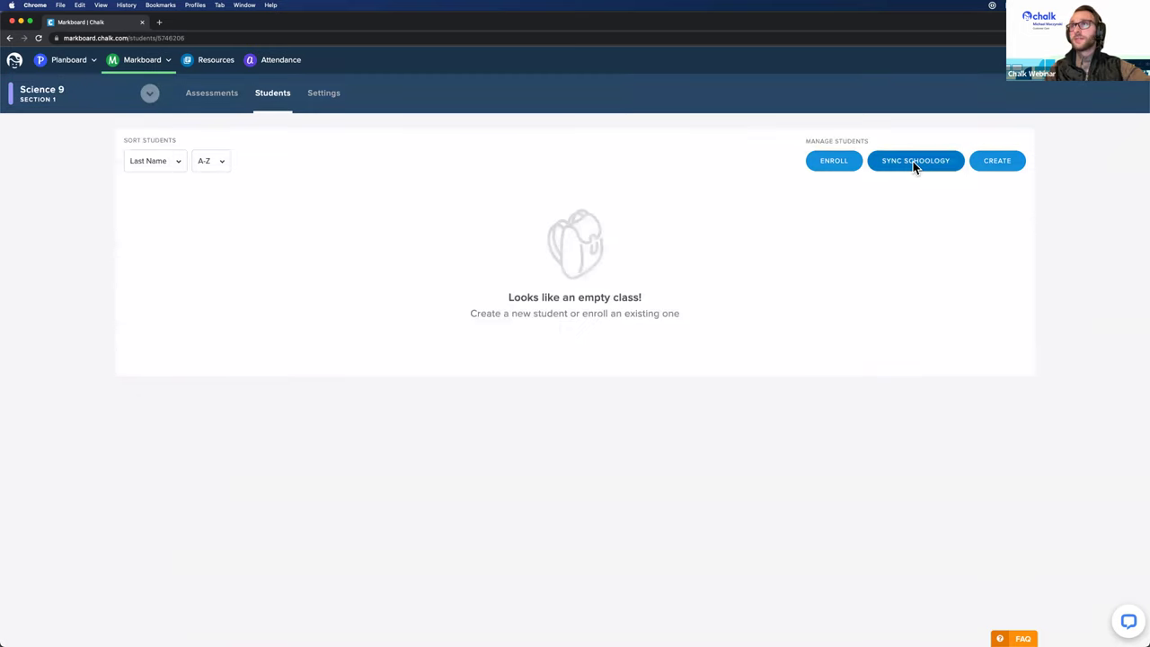
click(913, 164)
click(709, 277)
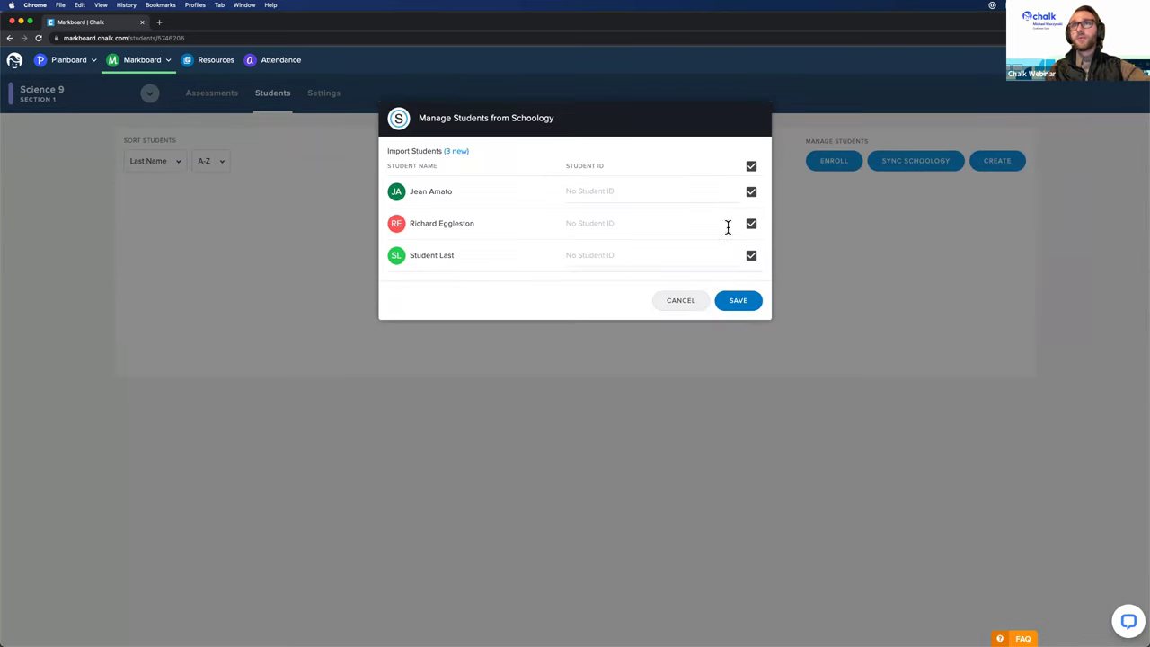
click(738, 302)
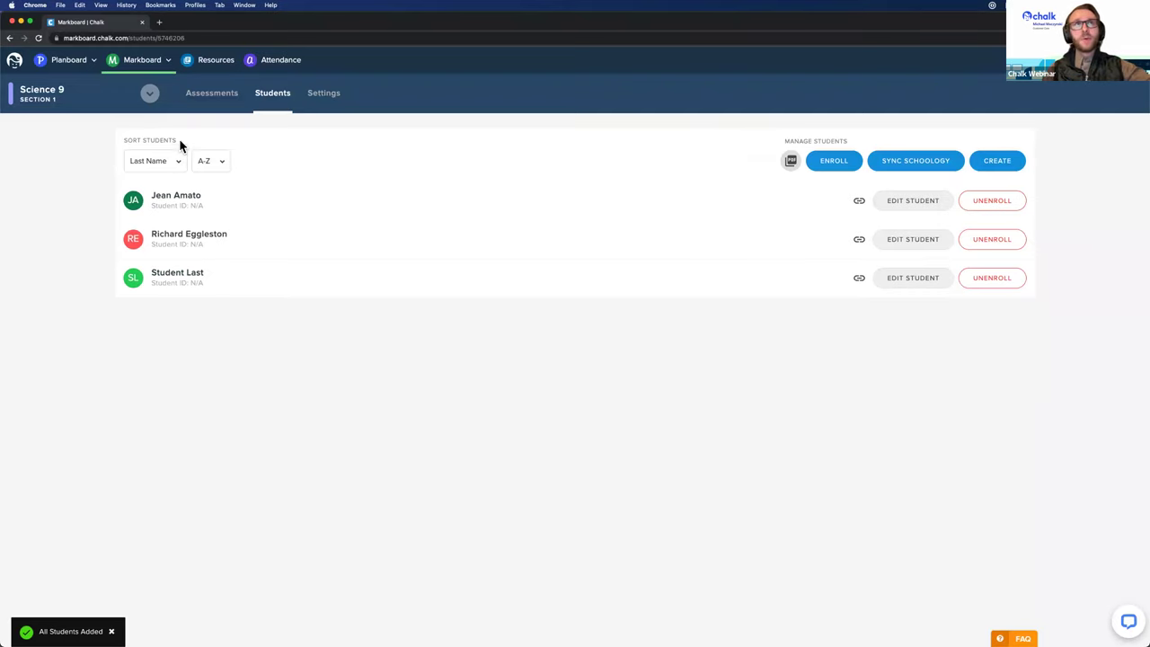
click(146, 95)
click(449, 404)
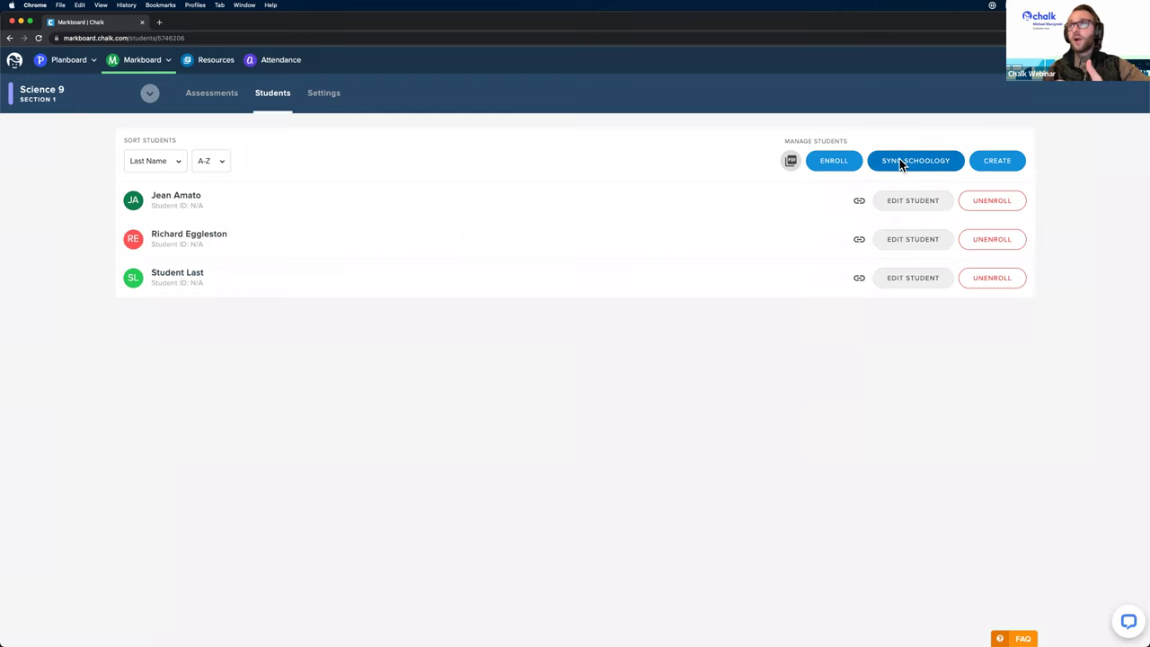
click(899, 160)
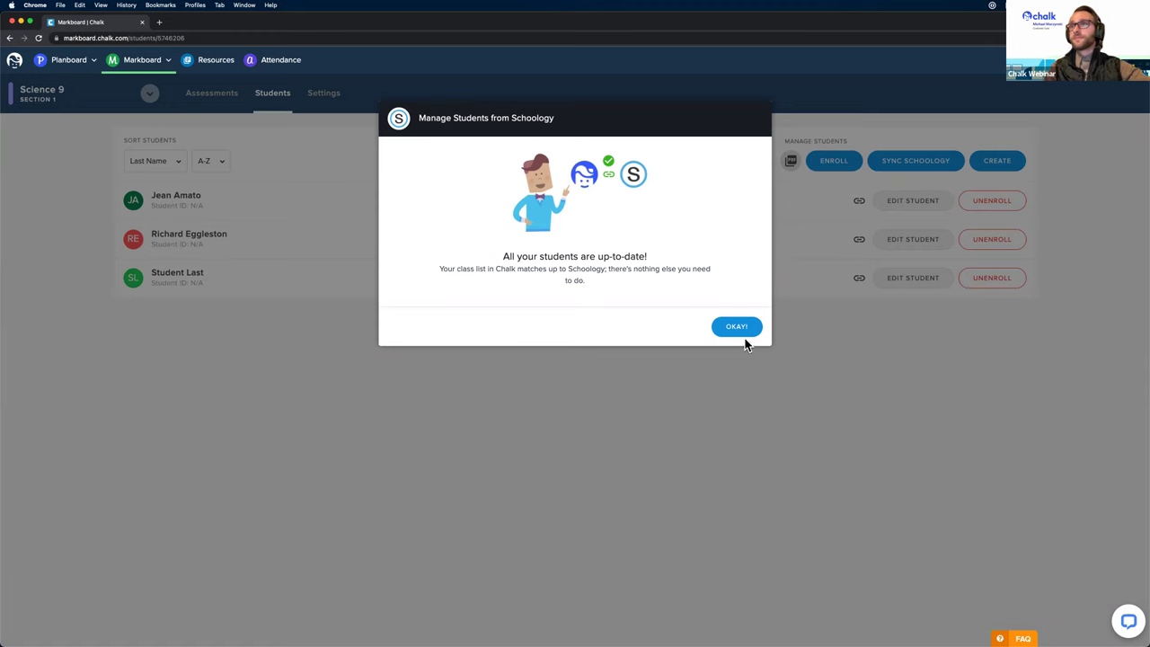
drag(503, 256, 639, 290)
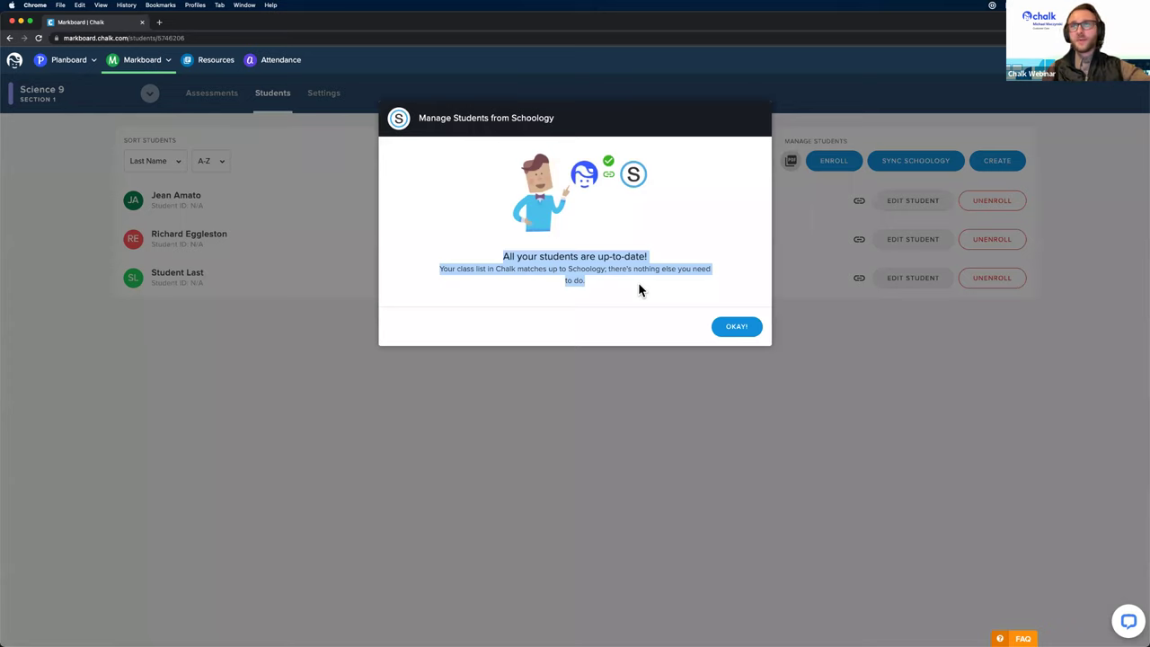
click(642, 299)
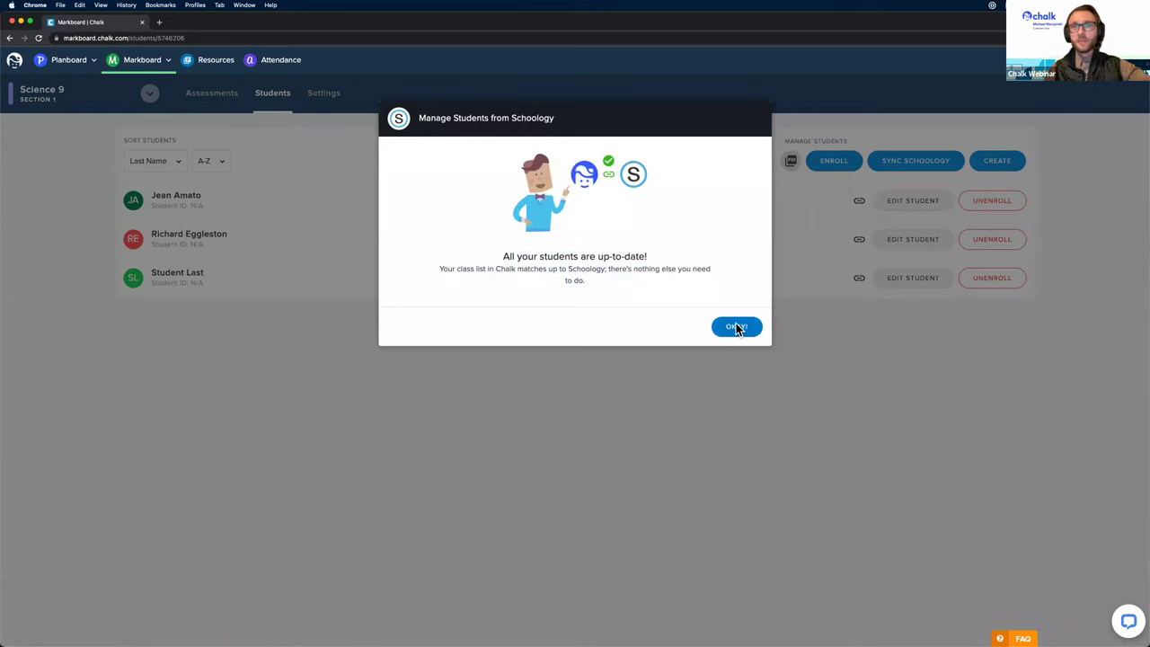
click(737, 328)
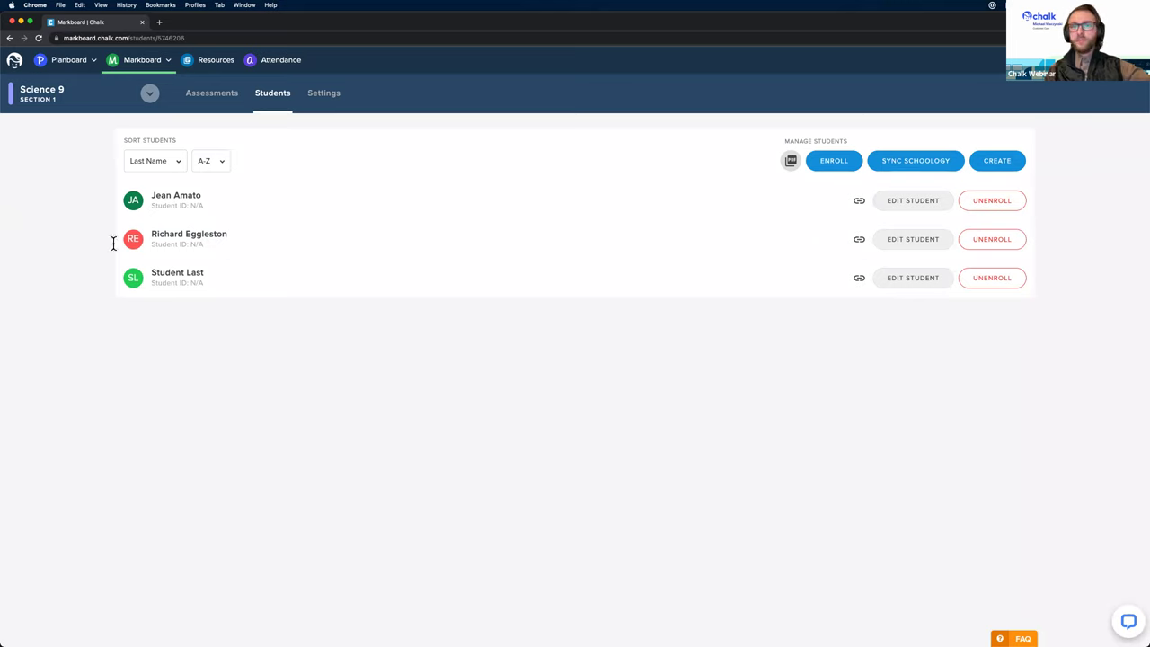
Step: Go from Markboard to Planboard's This Week planner for January 24, 2022
click(65, 64)
mouse_move(99, 83)
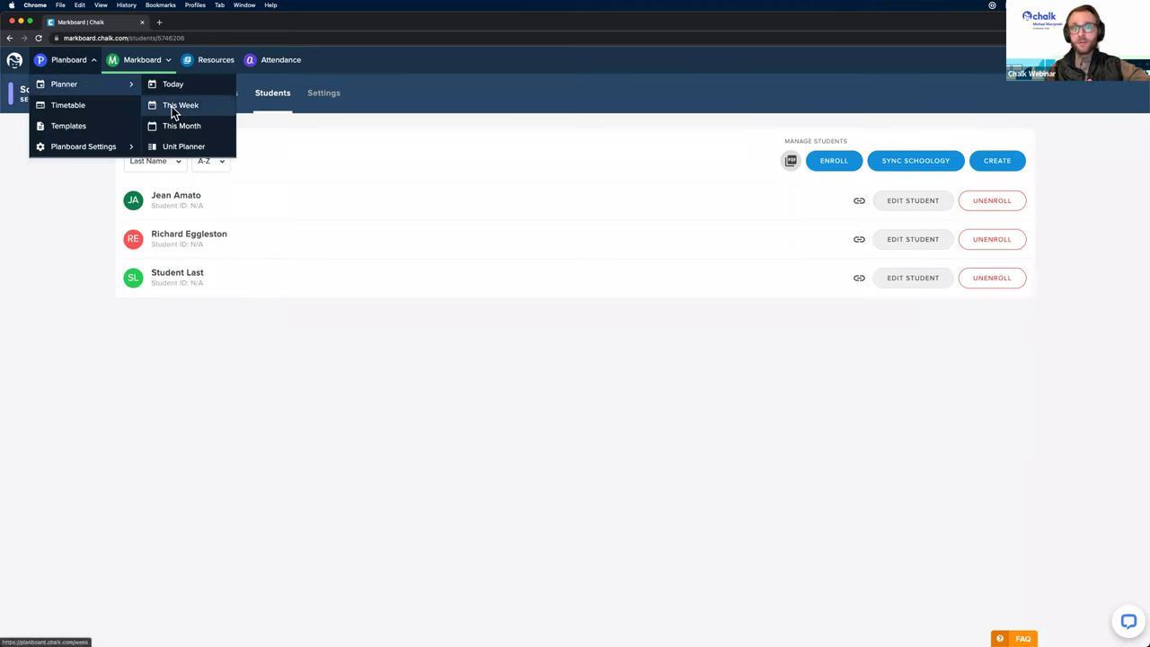
click(171, 106)
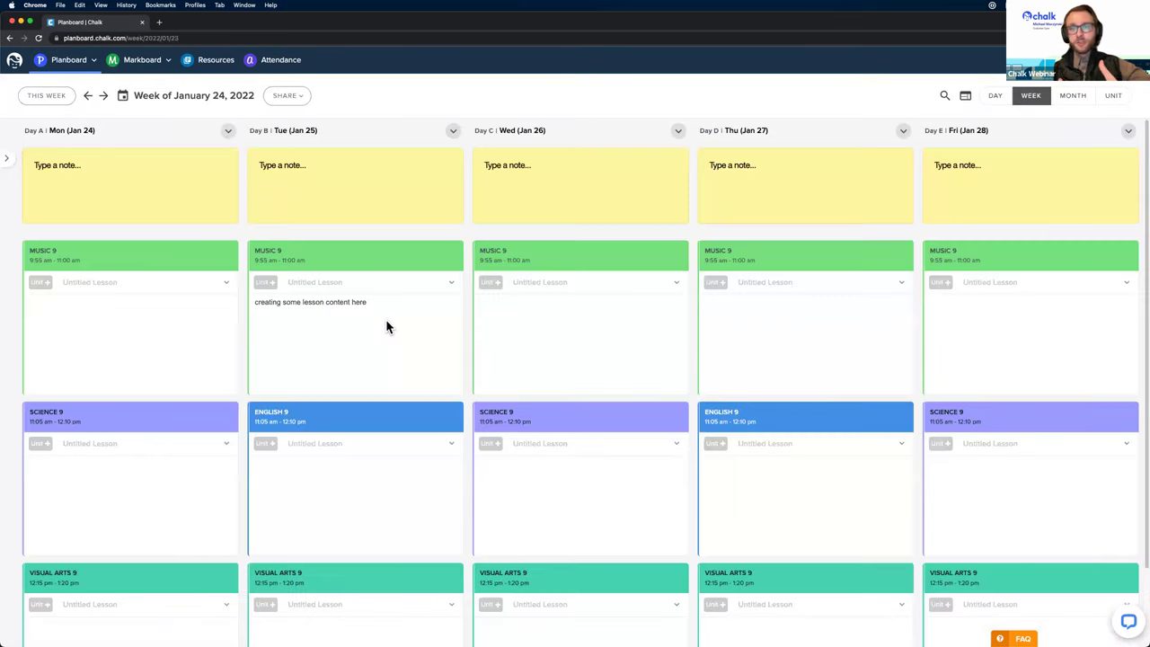
mouse_move(386, 326)
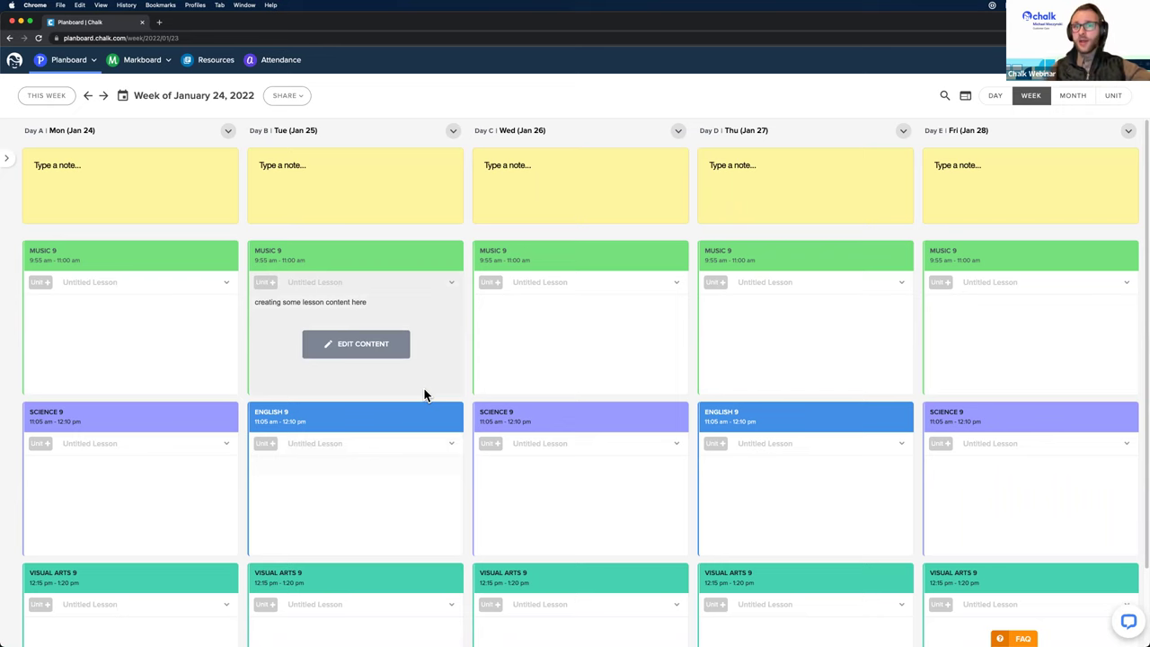
Step: Open and close the editors for Tuesday's English 9, Tuesday's Music 9 and Wednesday's Music 9 without changes
scroll(454, 327, down, 3)
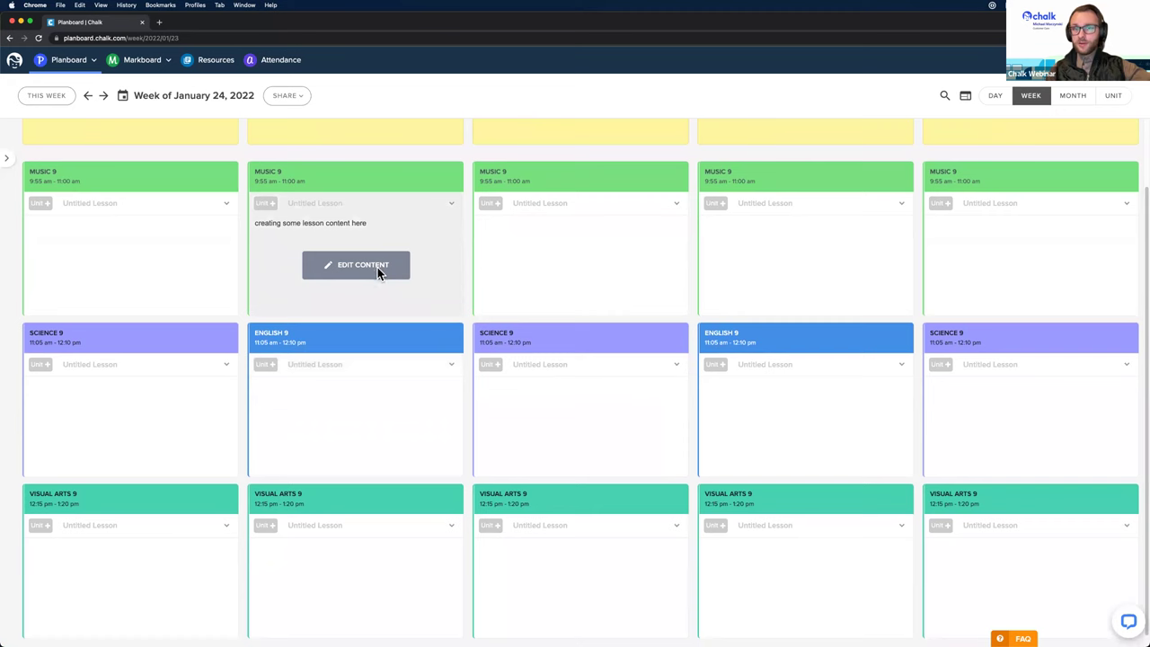
click(352, 401)
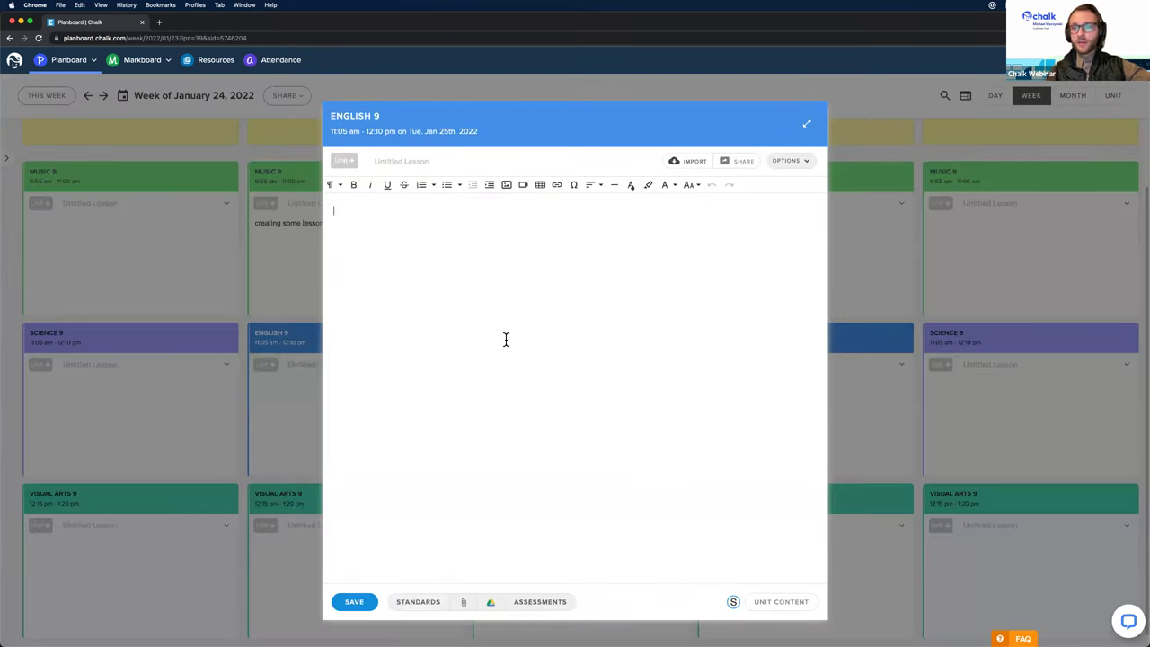
click(248, 362)
click(322, 258)
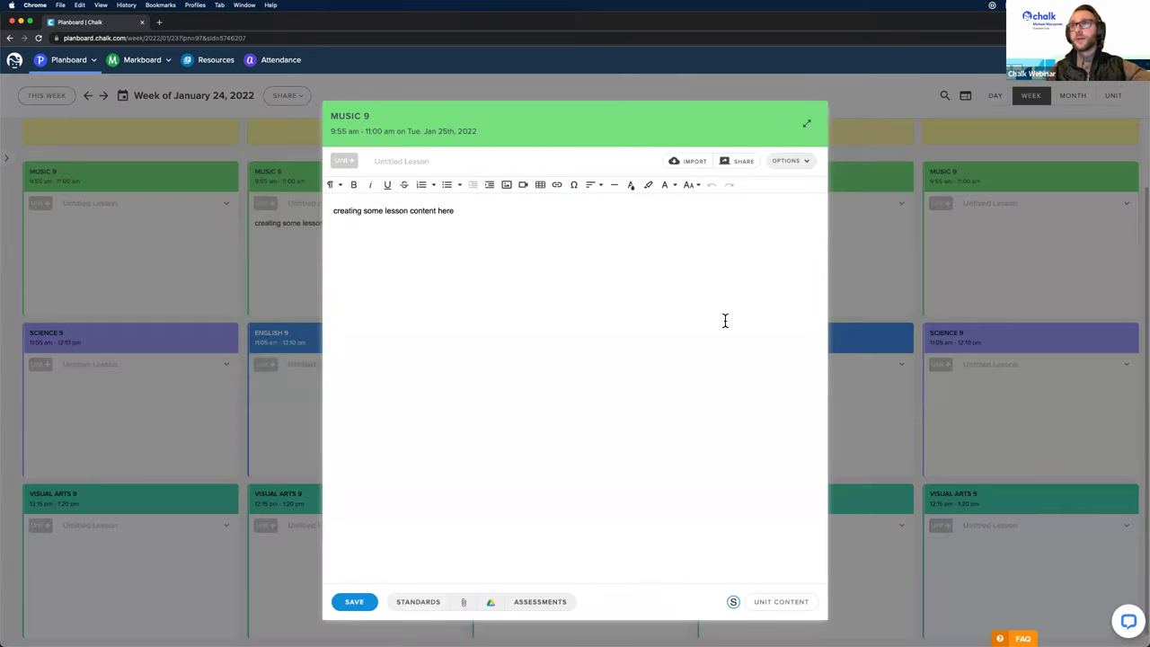
click(880, 270)
click(602, 237)
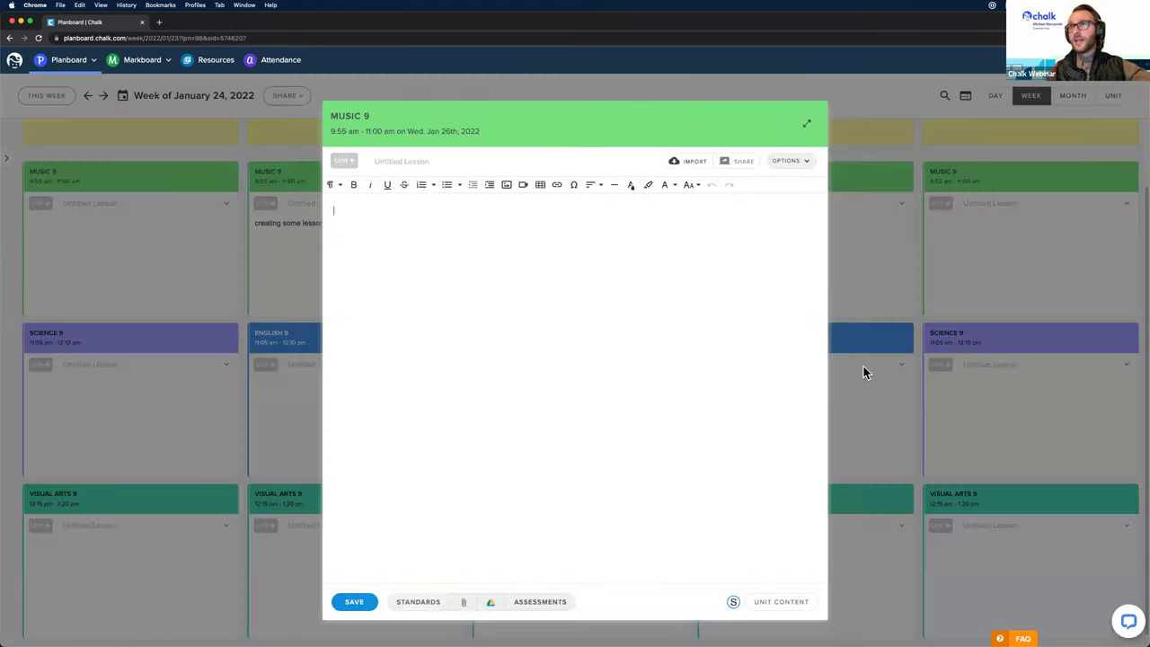
click(863, 366)
Step: Add 'edit the content' to Thursday's English 9 and 'make changes to other lessons' to Wednesday's Science 9
click(809, 403)
text(edit the content)
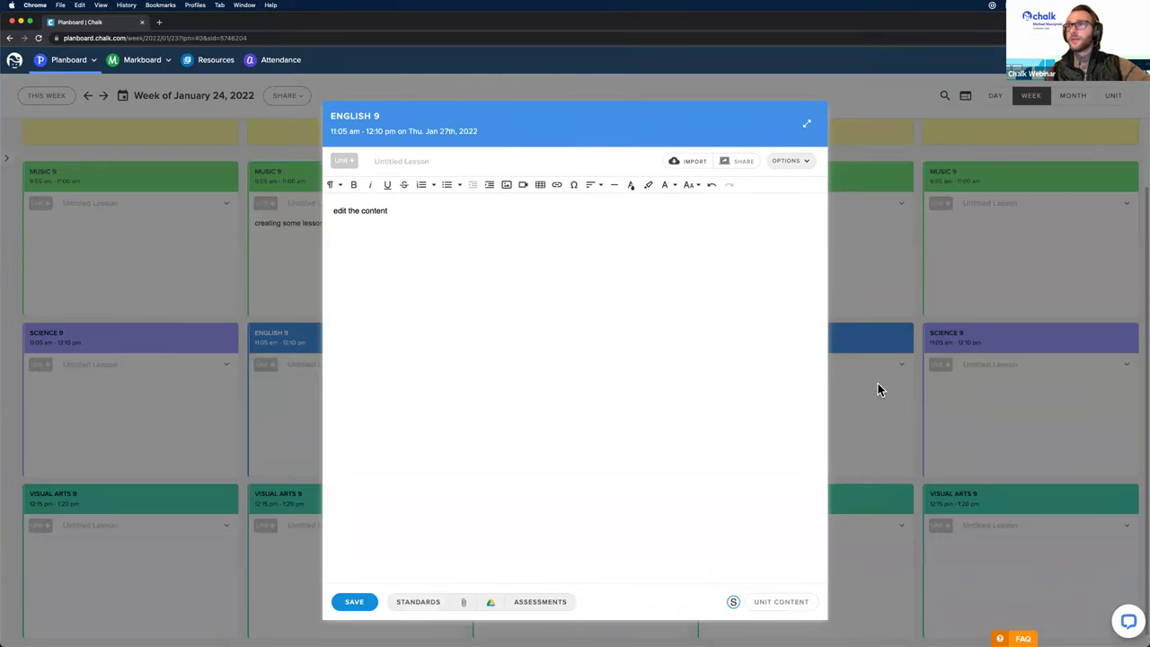
click(878, 385)
click(568, 406)
text(make changes to other lessons)
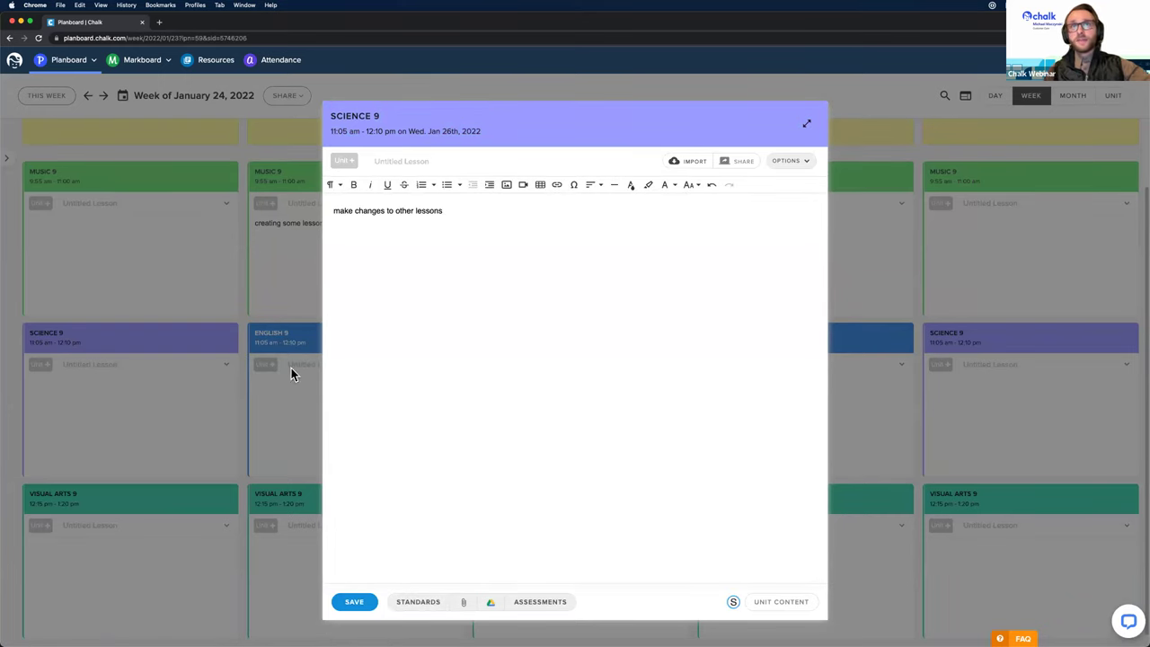
click(291, 368)
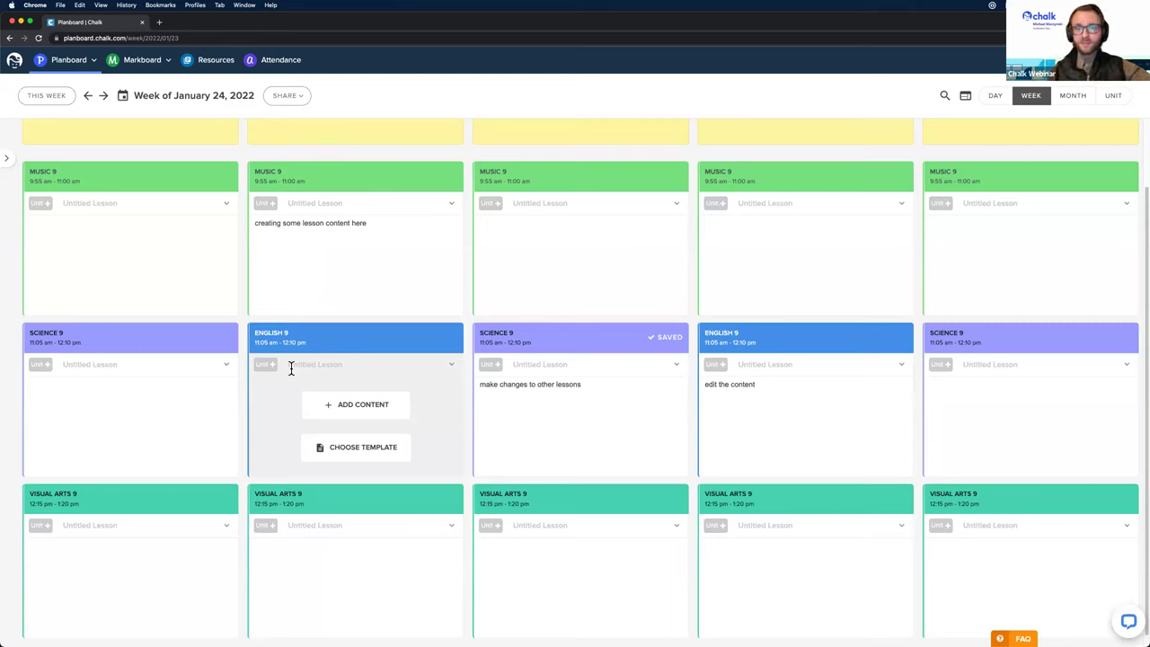
Step: Open the editor for Tuesday's Music 9 lesson showing 'creating some lesson content here'
mouse_move(369, 287)
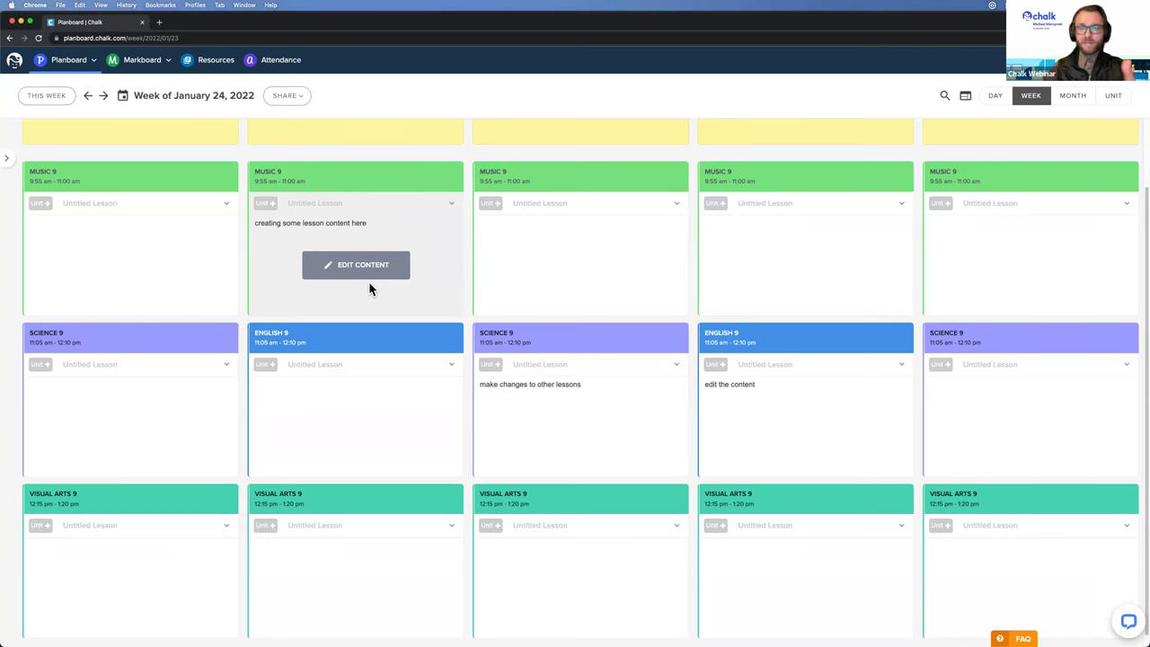
click(368, 277)
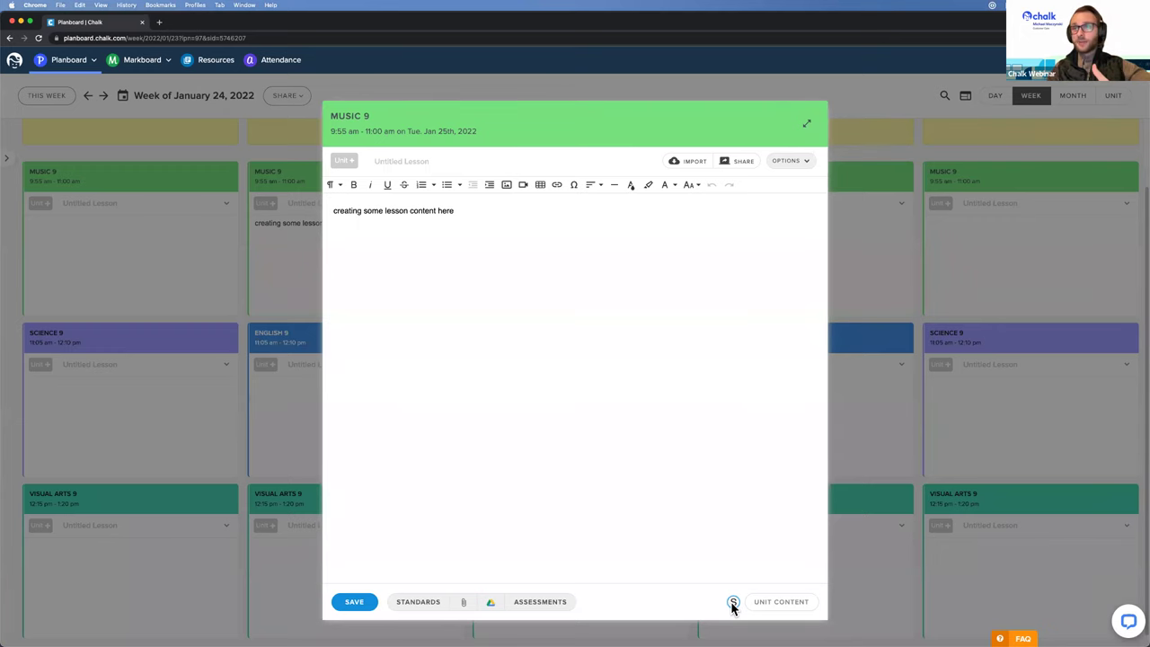
Step: Show the lesson's linked Schoology materials and open All Materials for Music 9
click(732, 603)
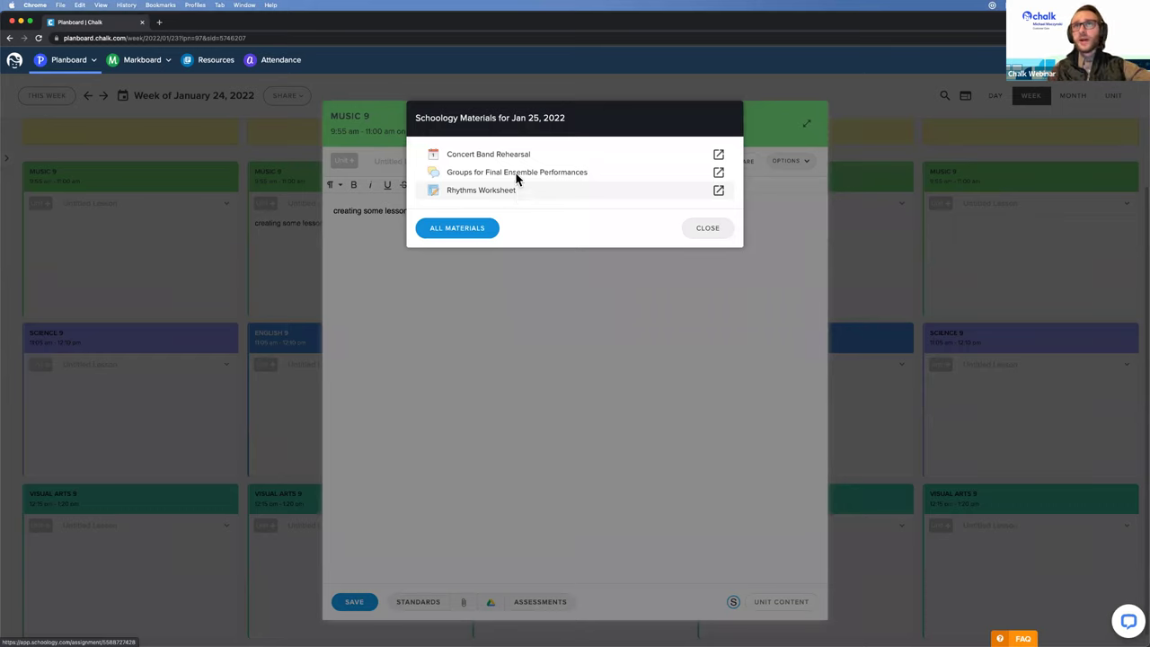
click(459, 231)
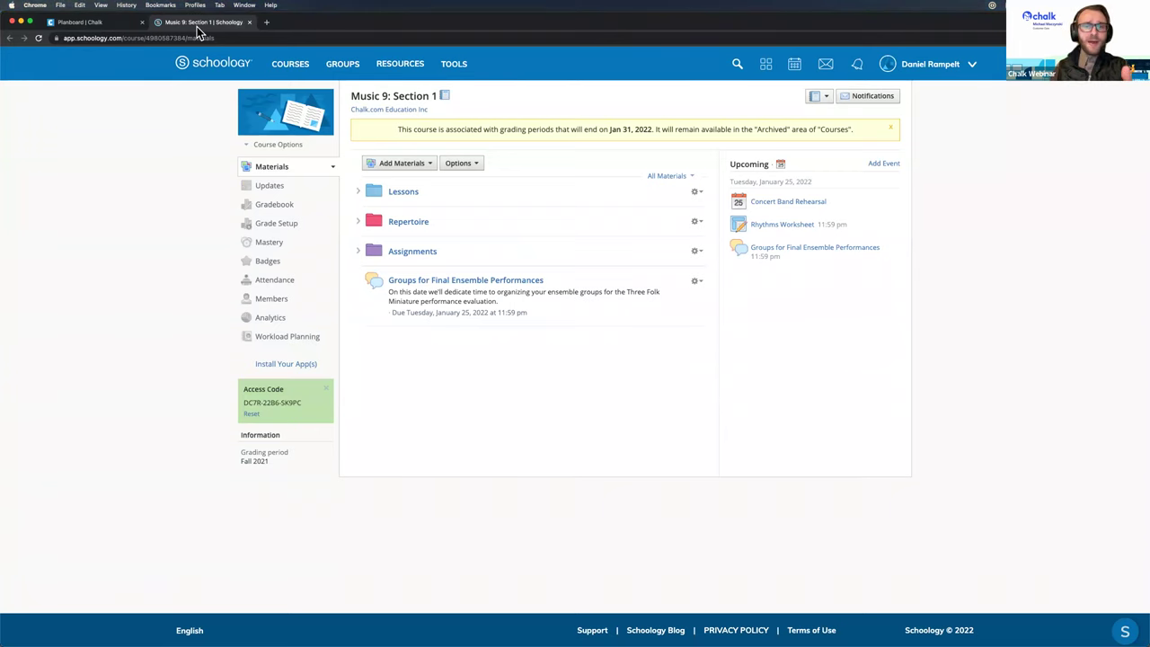
Step: Back on the planner tab, recheck Jan 25's Schoology materials, then close them and the Music 9 editor
click(90, 23)
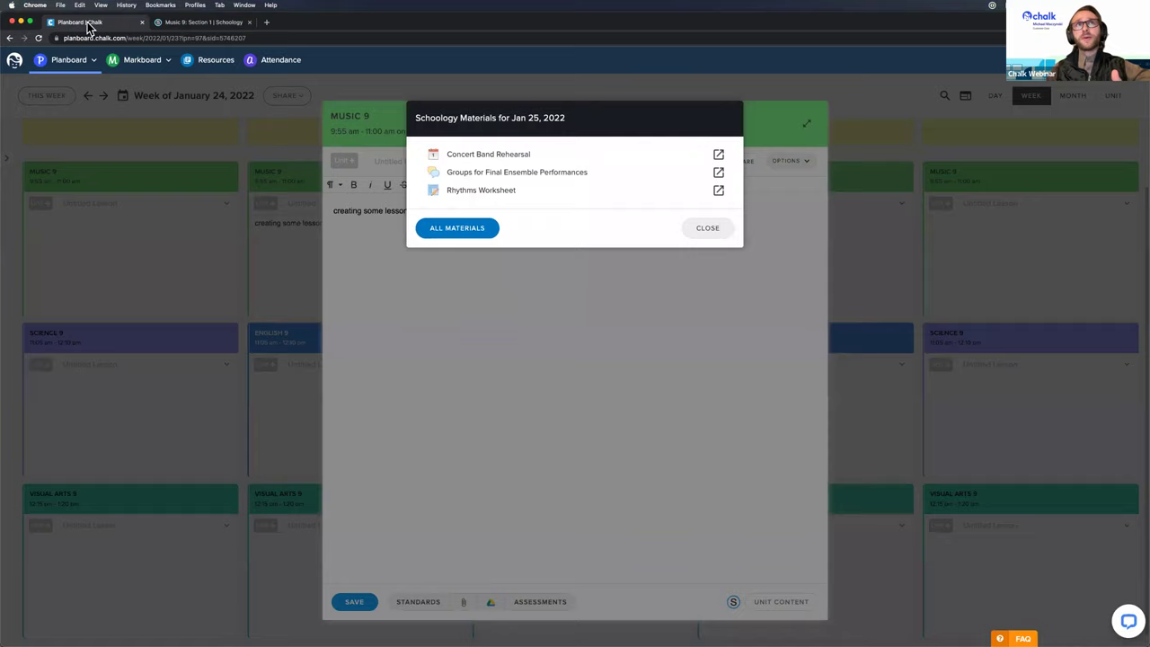
click(670, 488)
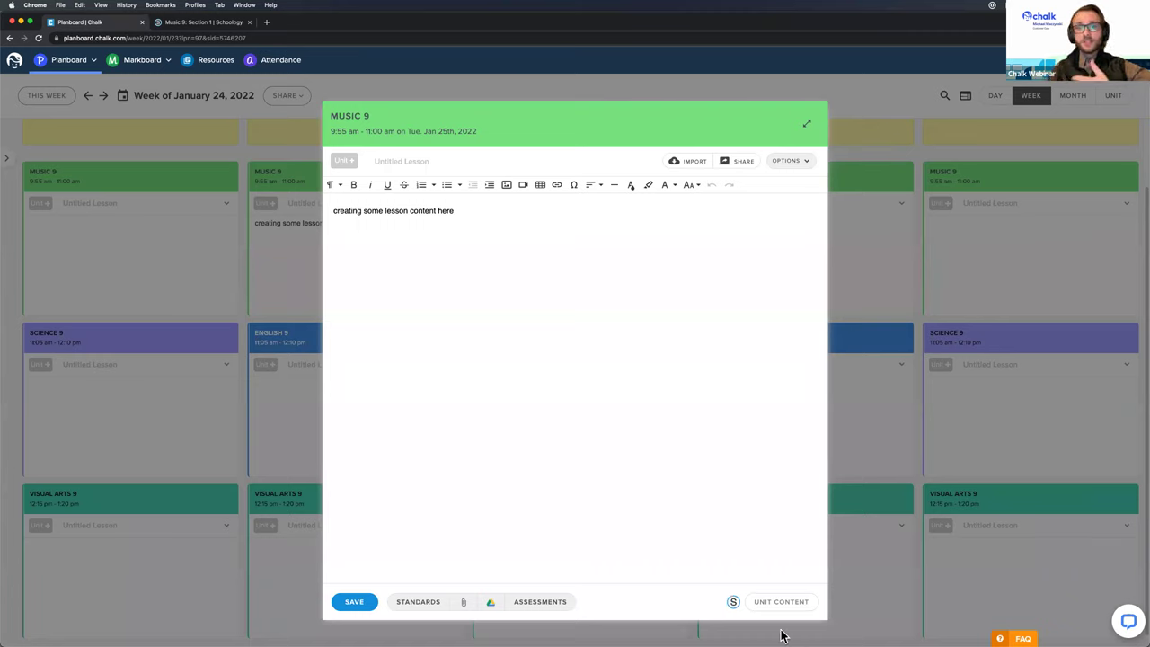
click(733, 601)
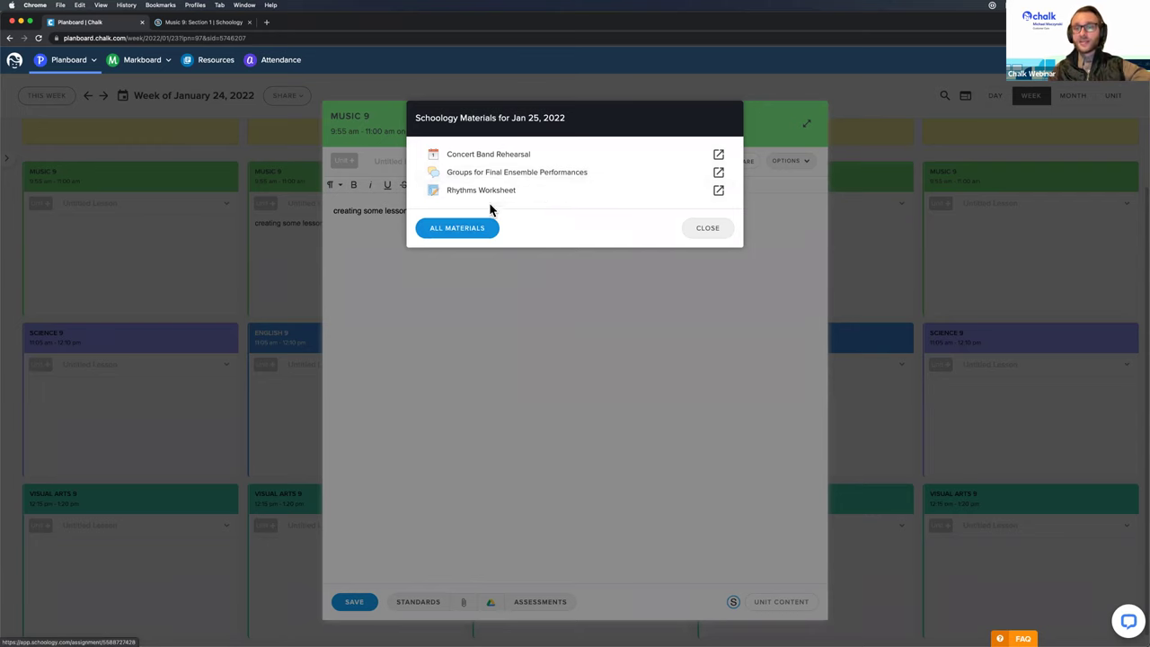
click(508, 390)
click(264, 311)
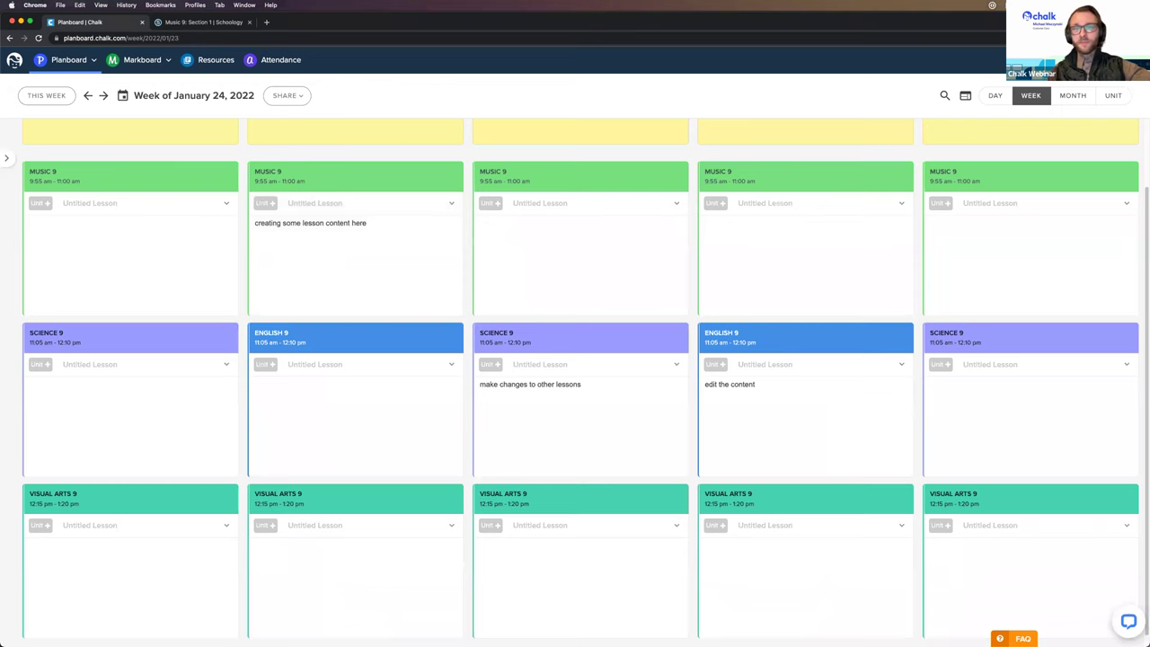
mouse_move(360, 271)
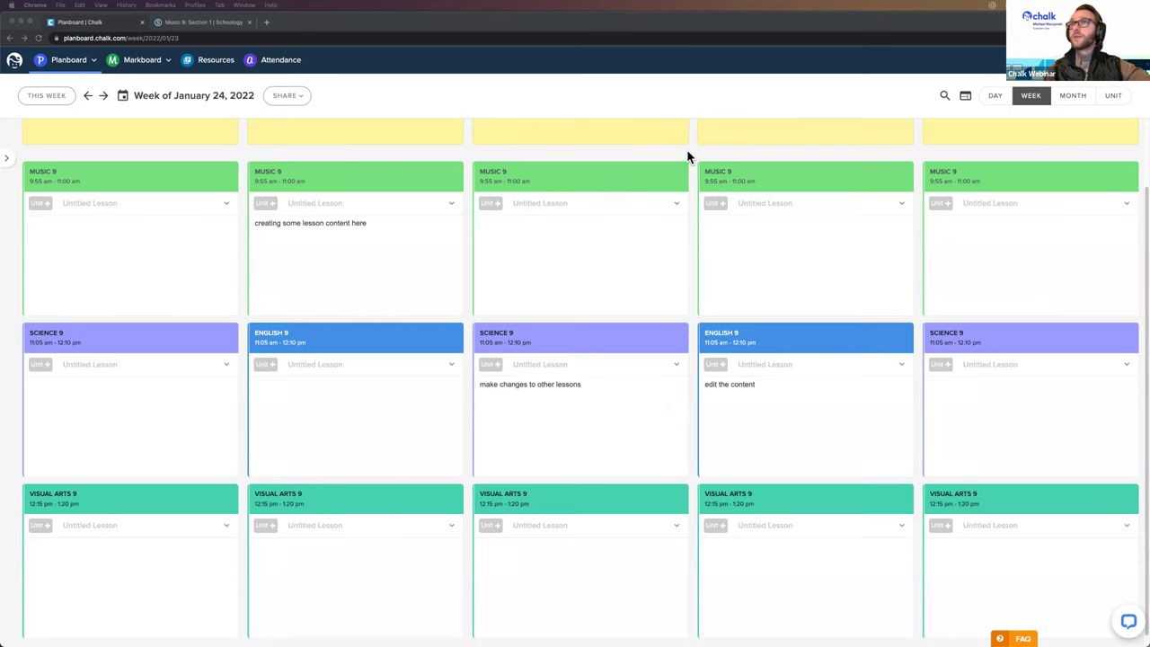
scroll(582, 332, up, 2)
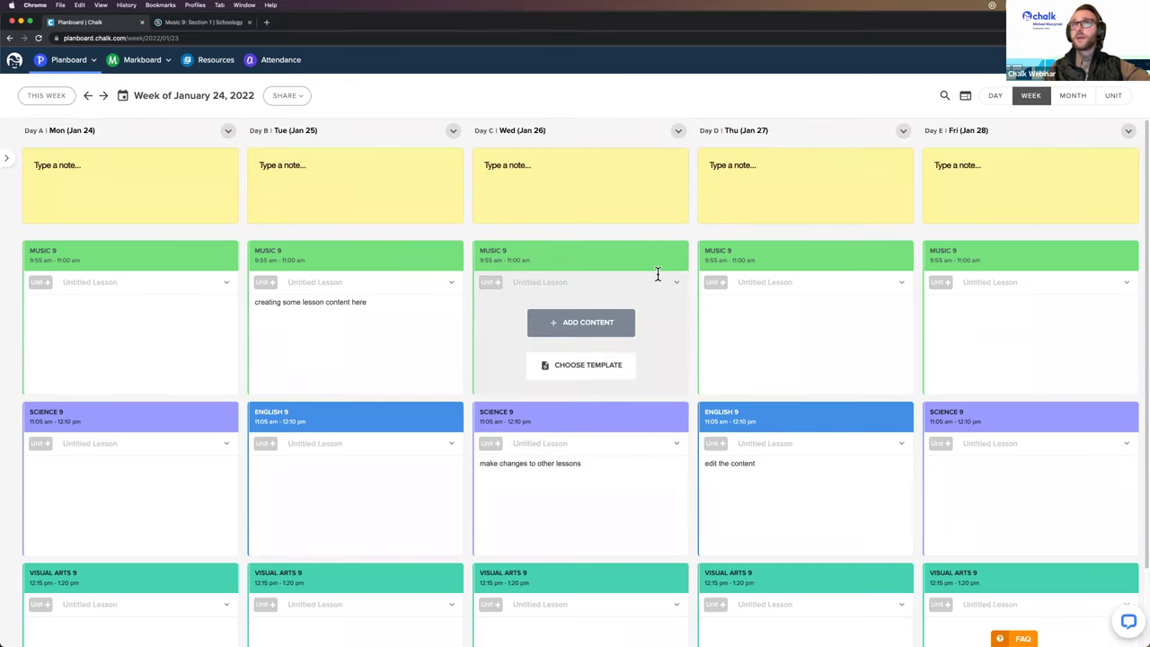
mouse_move(367, 321)
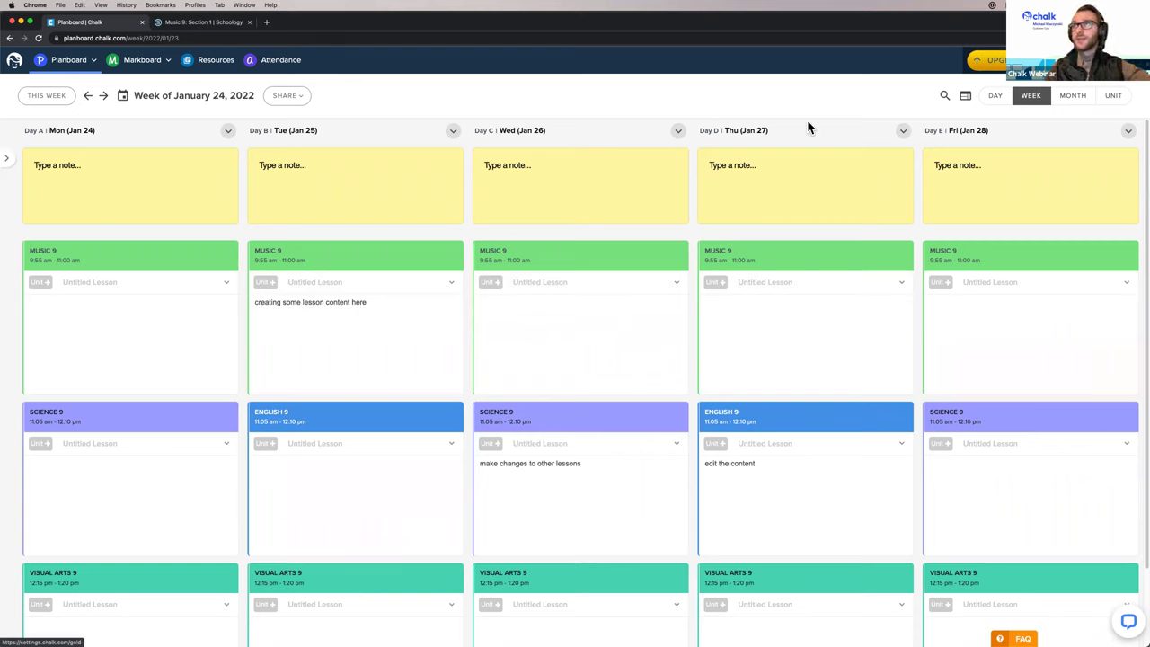
mouse_move(534, 264)
mouse_move(441, 258)
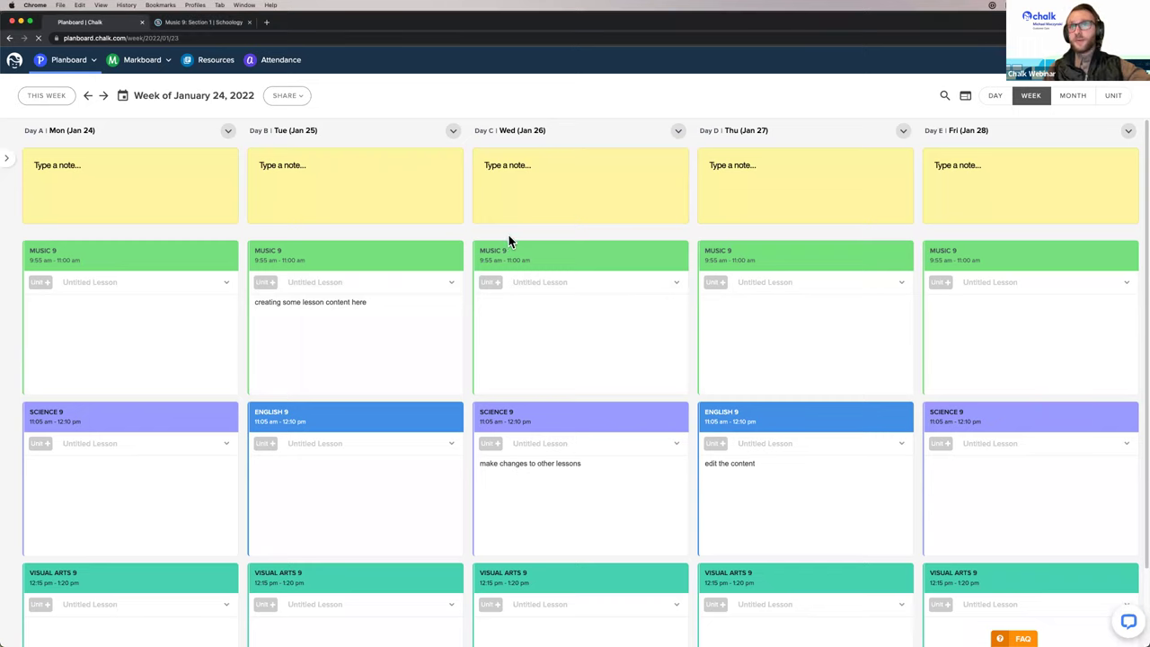
key(super+r)
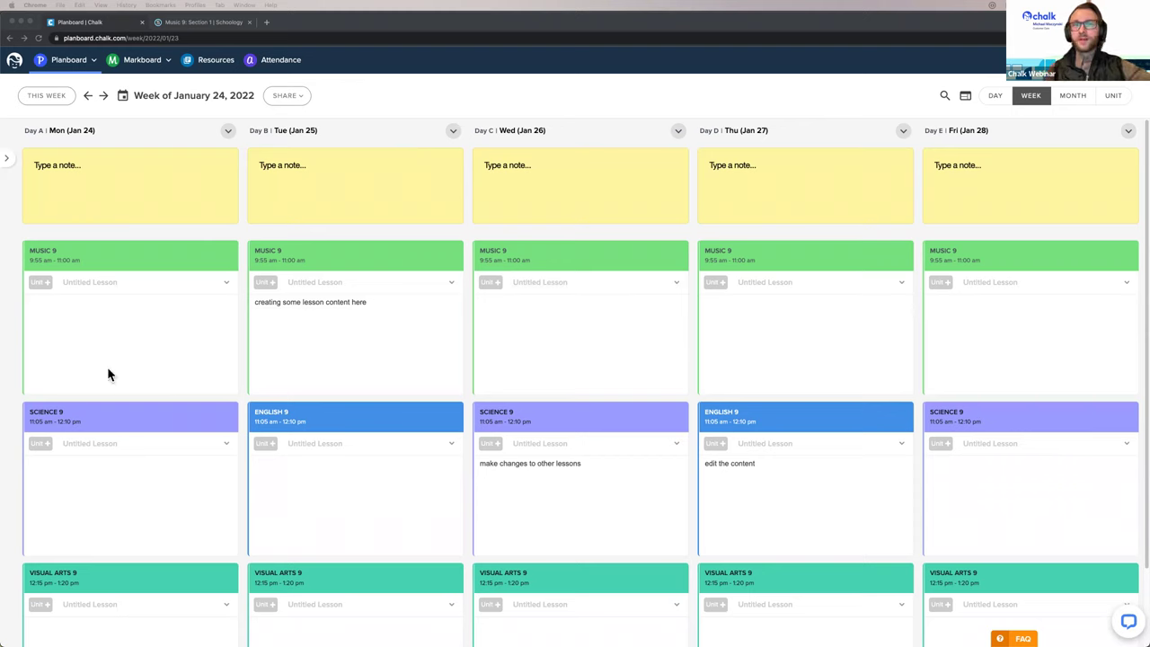
mouse_move(364, 344)
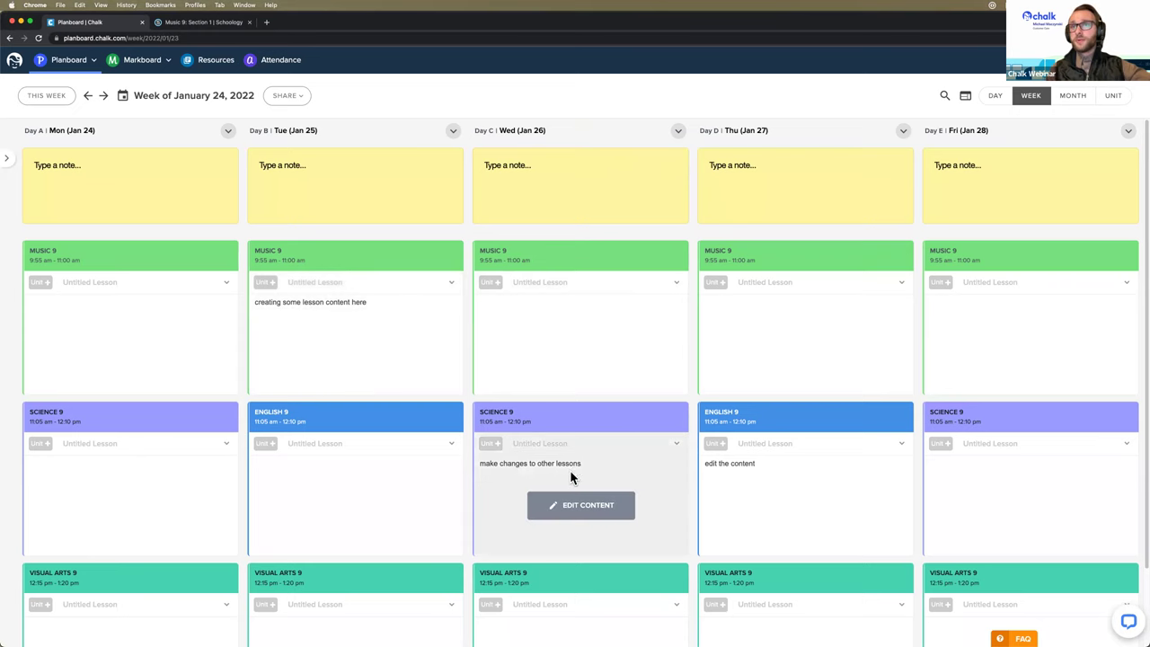
Step: Open Wednesday's Science 9 lesson and title it 'Very Robust Lesson'
click(580, 502)
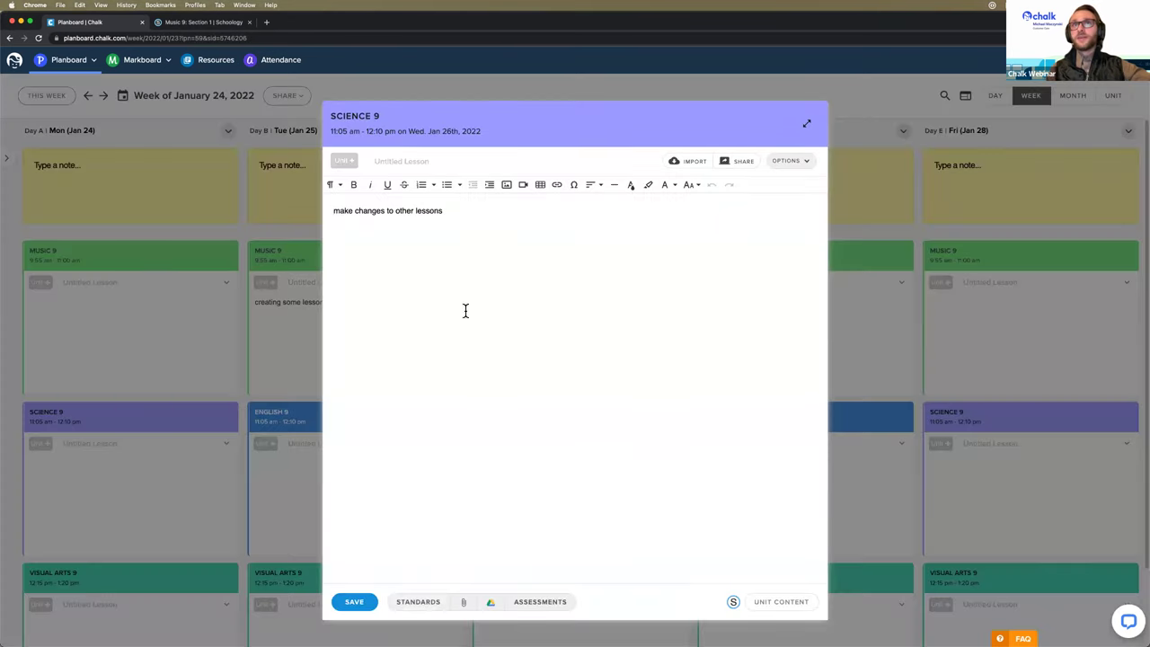
click(416, 159)
text(Very Robust Lesson)
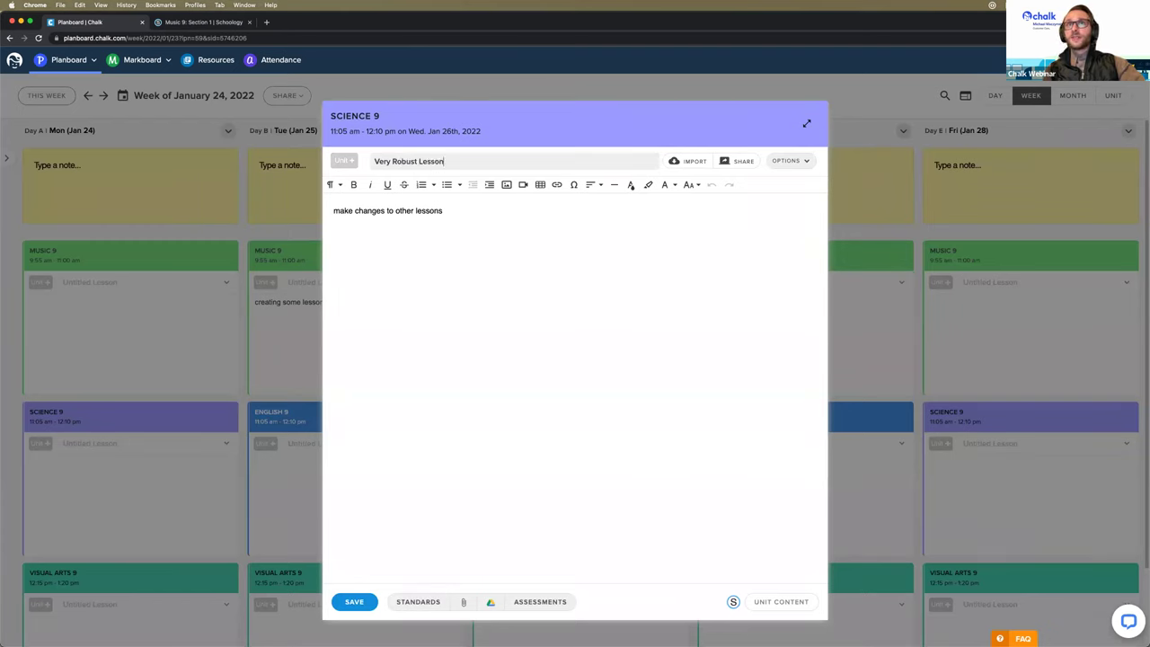
Step: Add a new line reading 'much content' to the lesson body
click(503, 219)
key(Return)
key(Return)
text(much content)
click(487, 223)
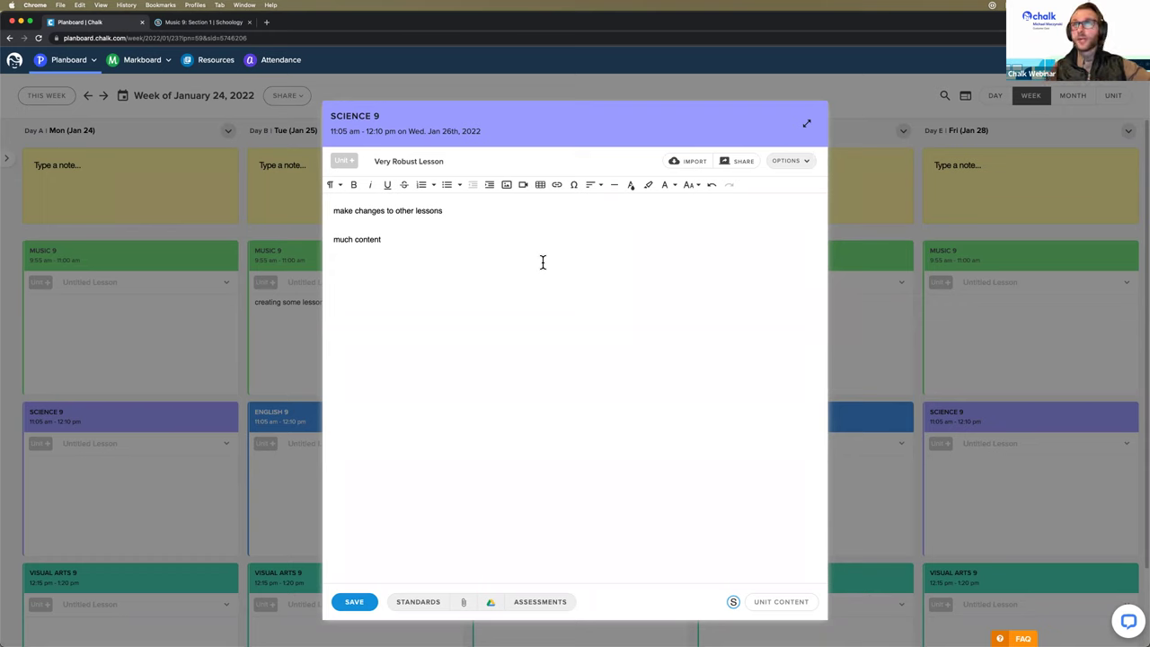
Step: Share the lesson to Schoology as 'An update for my students to see'
click(742, 164)
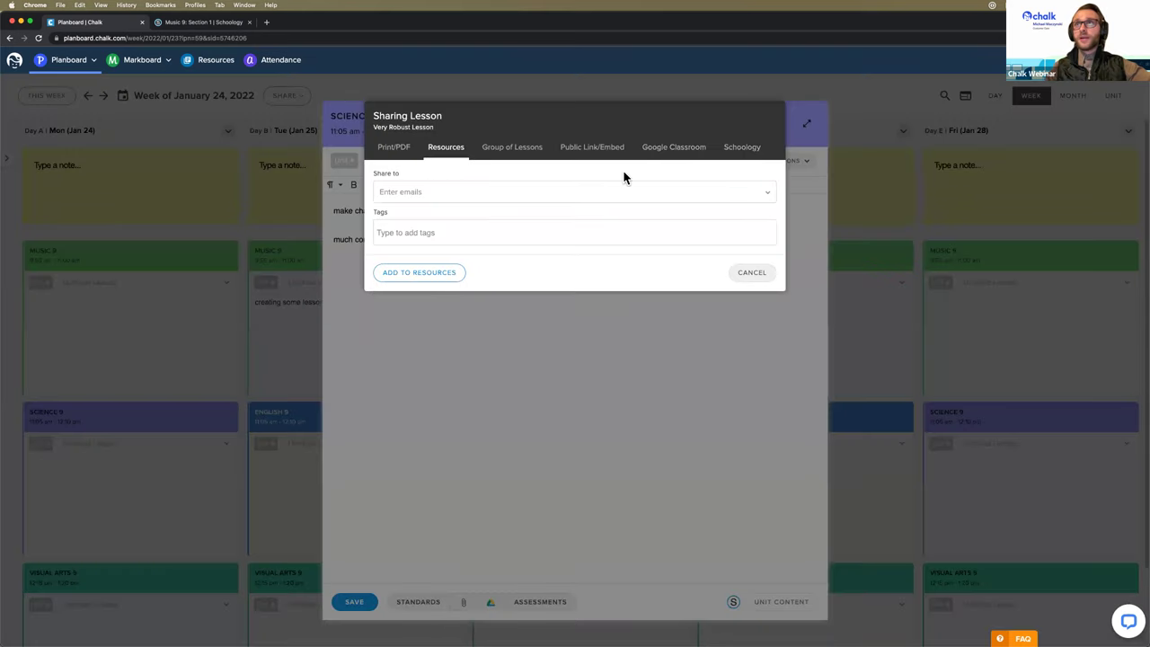
click(744, 151)
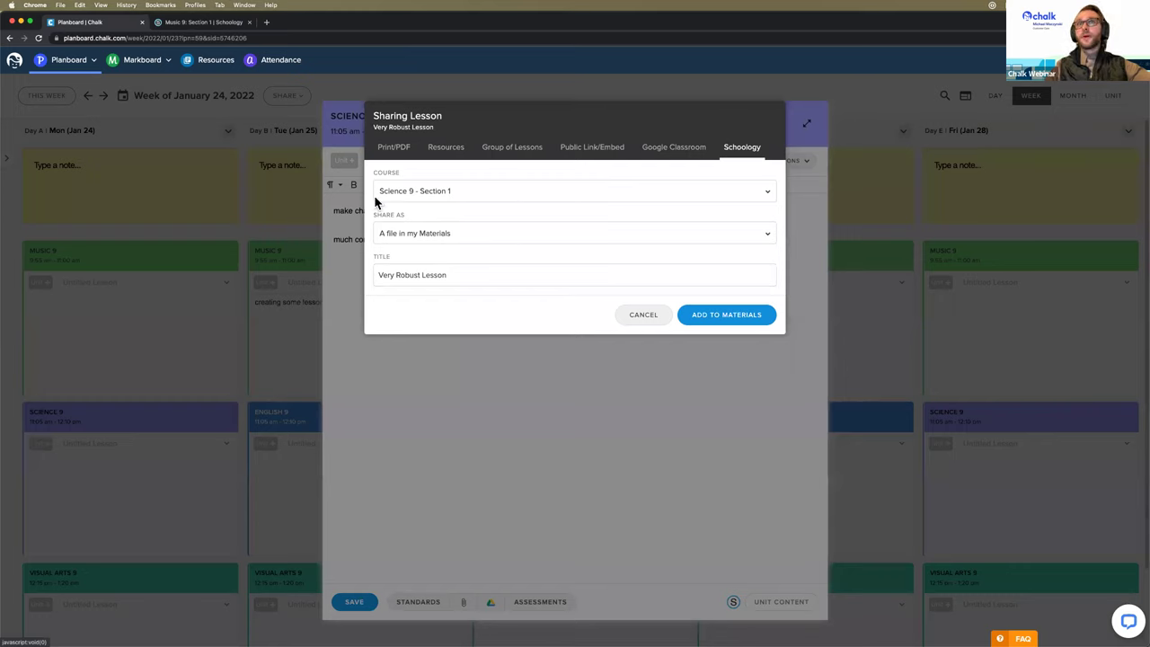
click(481, 235)
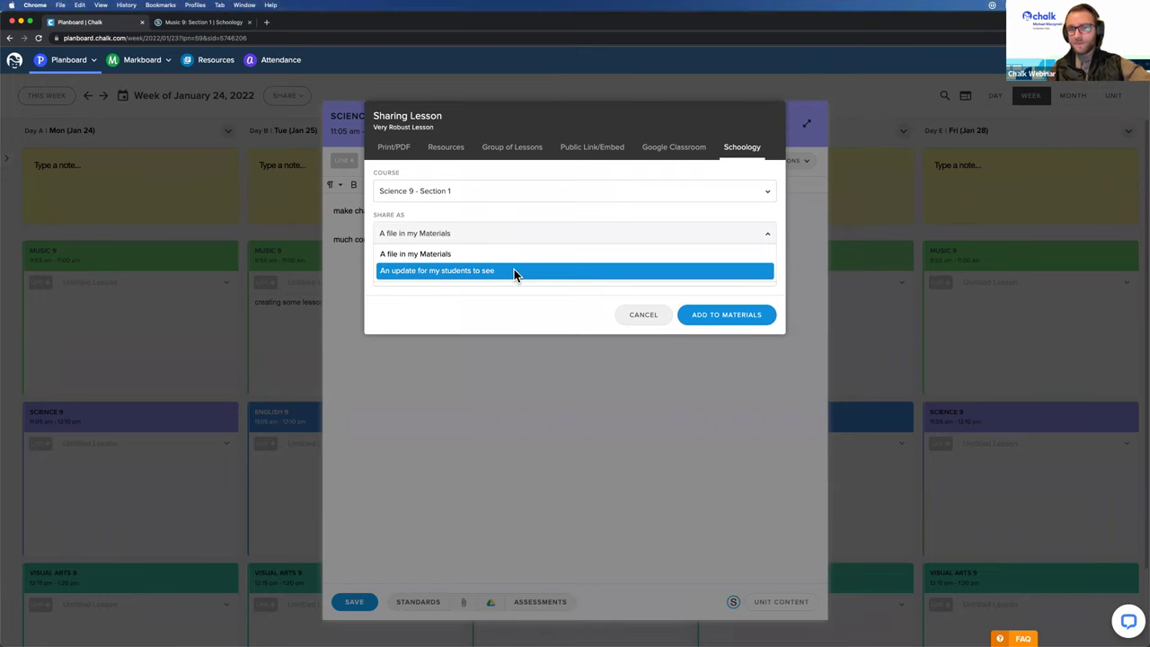
click(514, 270)
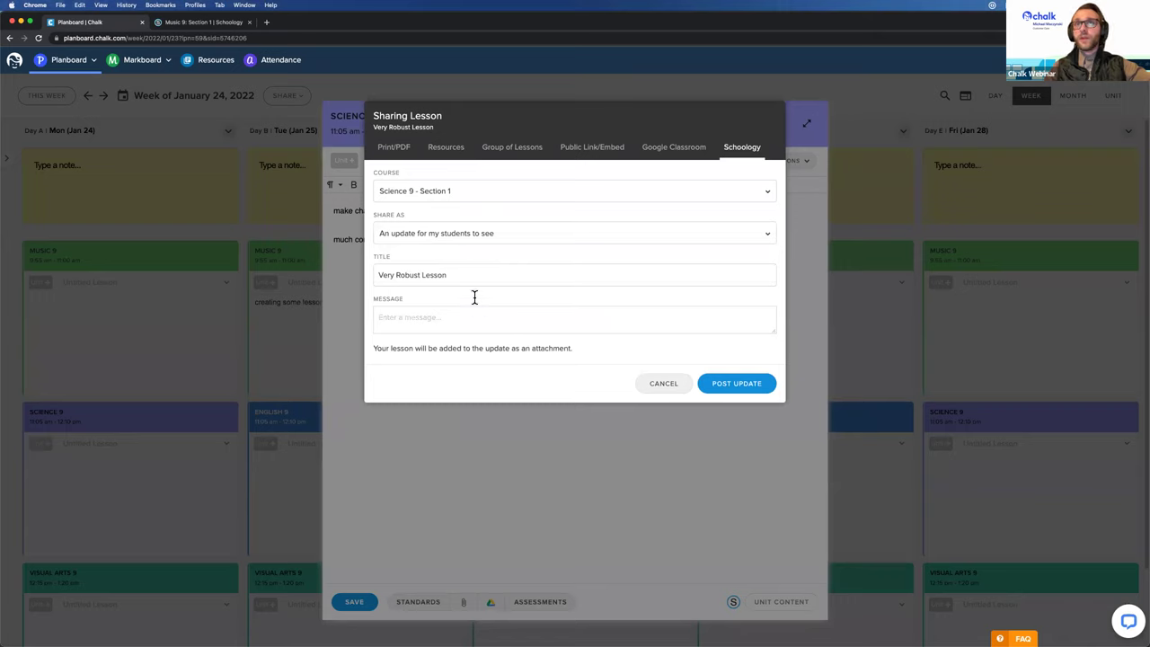
Step: Write the update message 'Here is today's lesson.' and select the attachment note
click(419, 319)
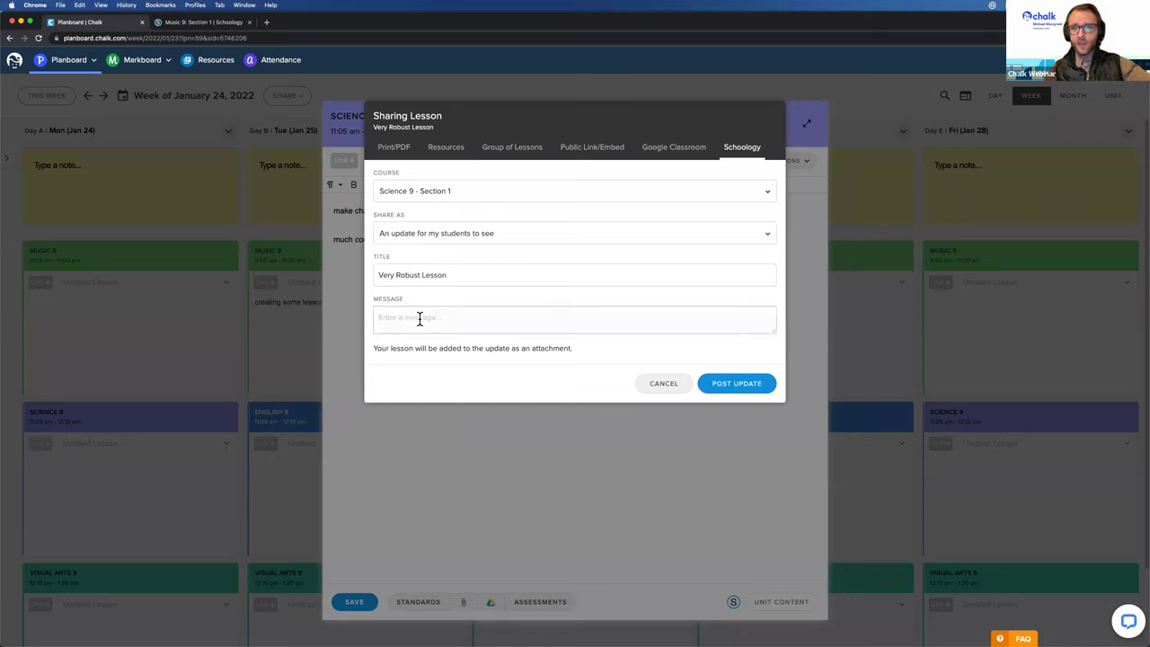
text(Here )
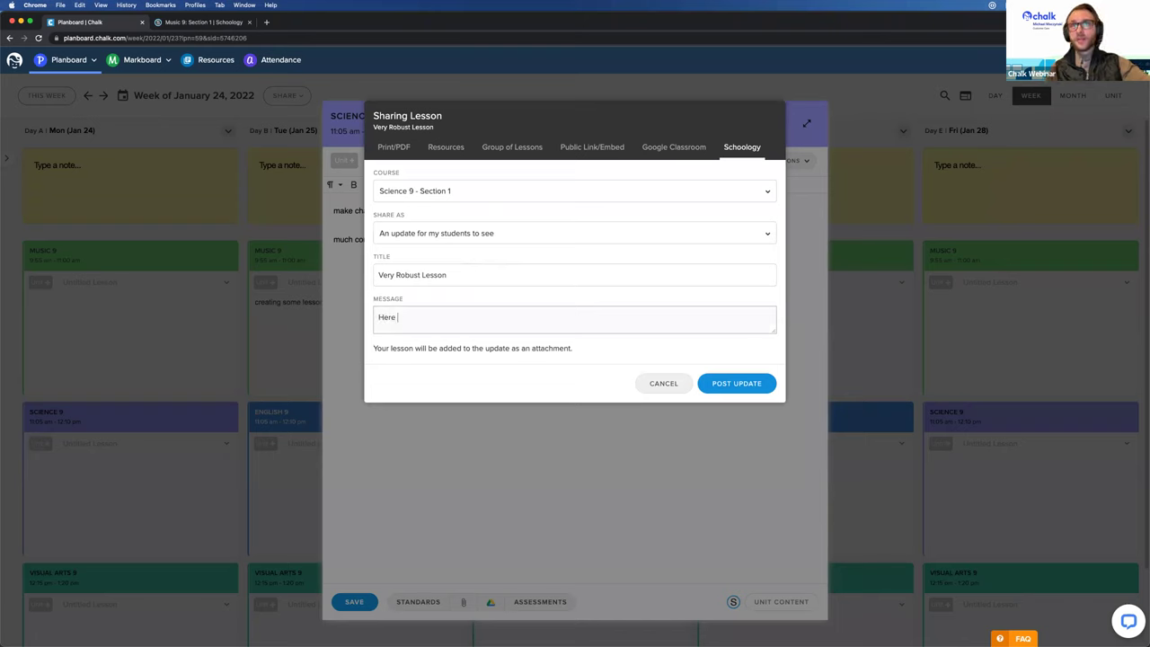
text(is today's lesson.)
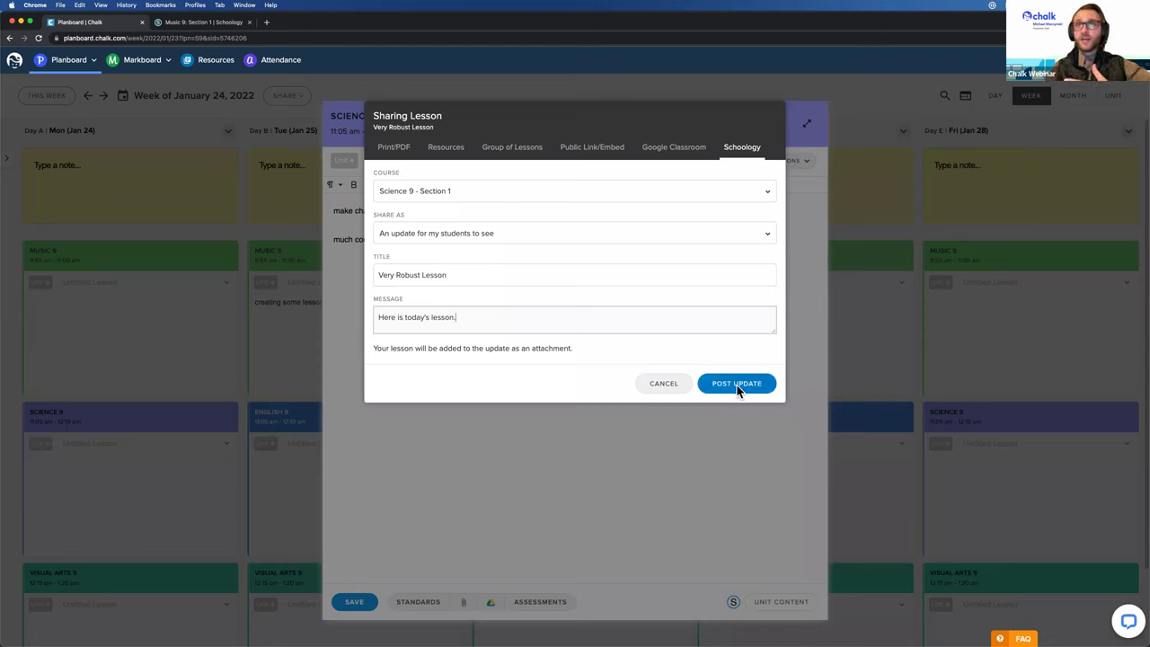
drag(375, 348, 604, 351)
Step: Clear the stray text selection and open the Planboard navigation menu
click(604, 351)
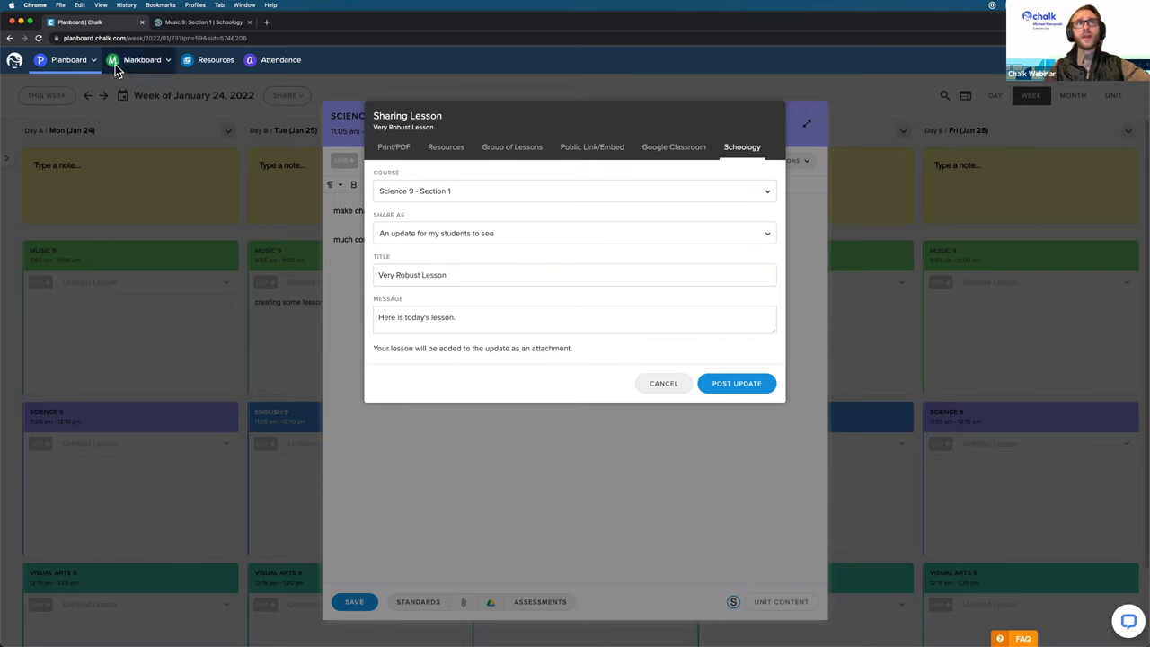
click(78, 61)
Step: Open Planner > This Week in a new tab and switch to it
mouse_move(85, 84)
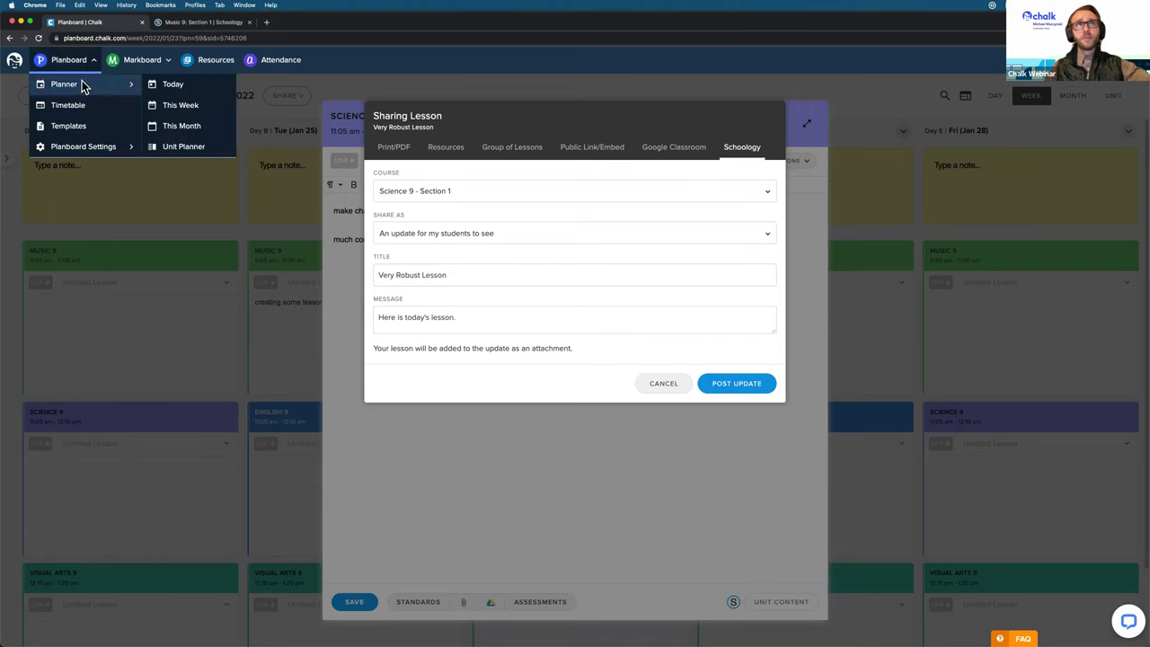
super+click(182, 105)
click(308, 27)
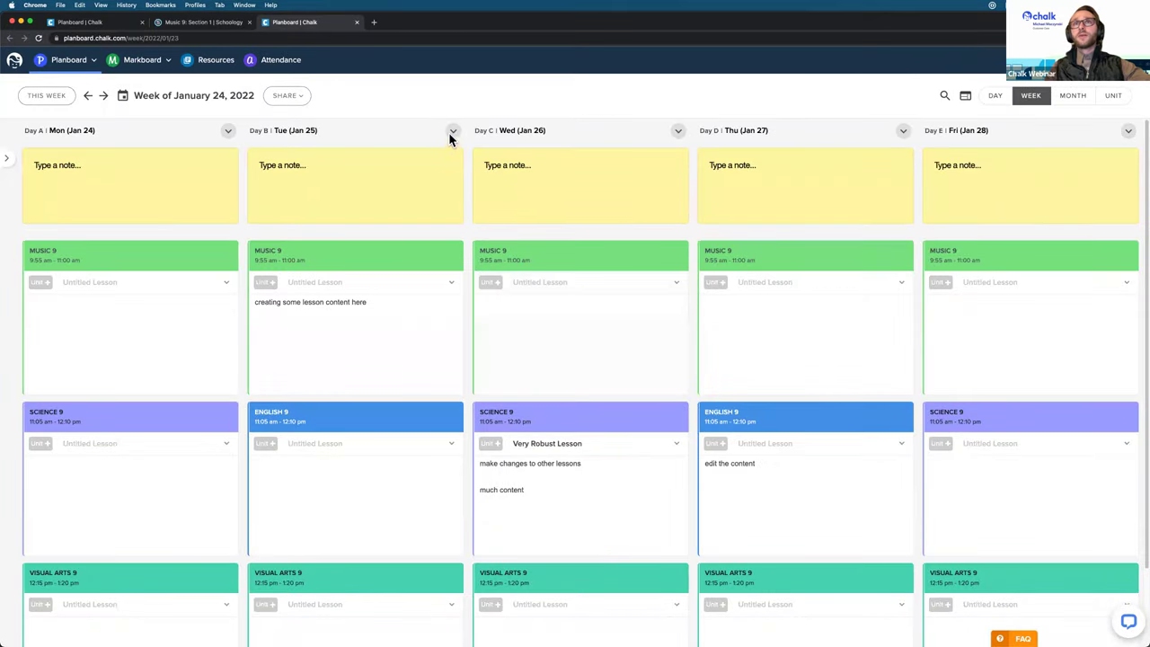
Step: Try Tuesday Jan 25's Public Link and Schoology sharing, then close and open week sharing
click(452, 132)
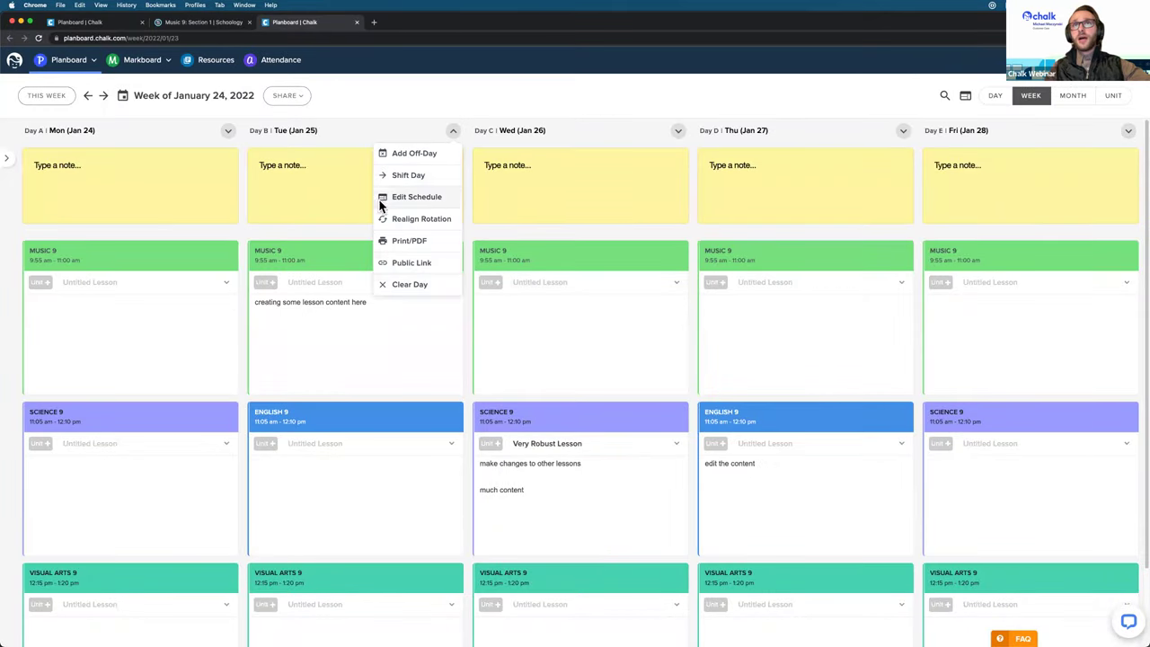
click(436, 266)
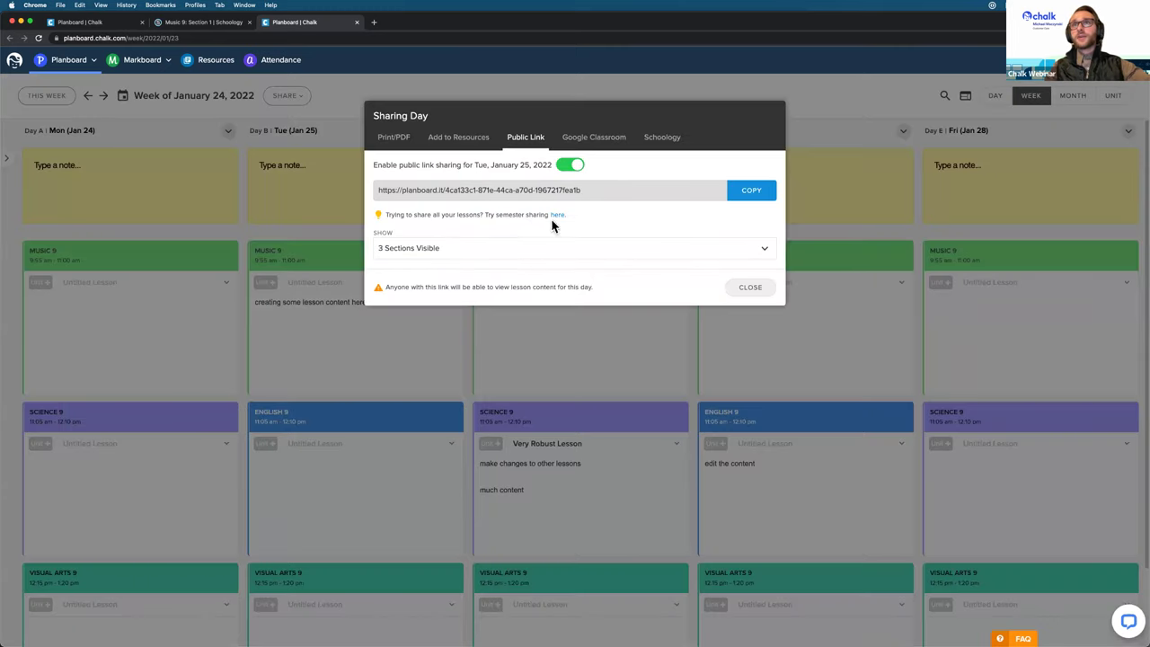
click(661, 140)
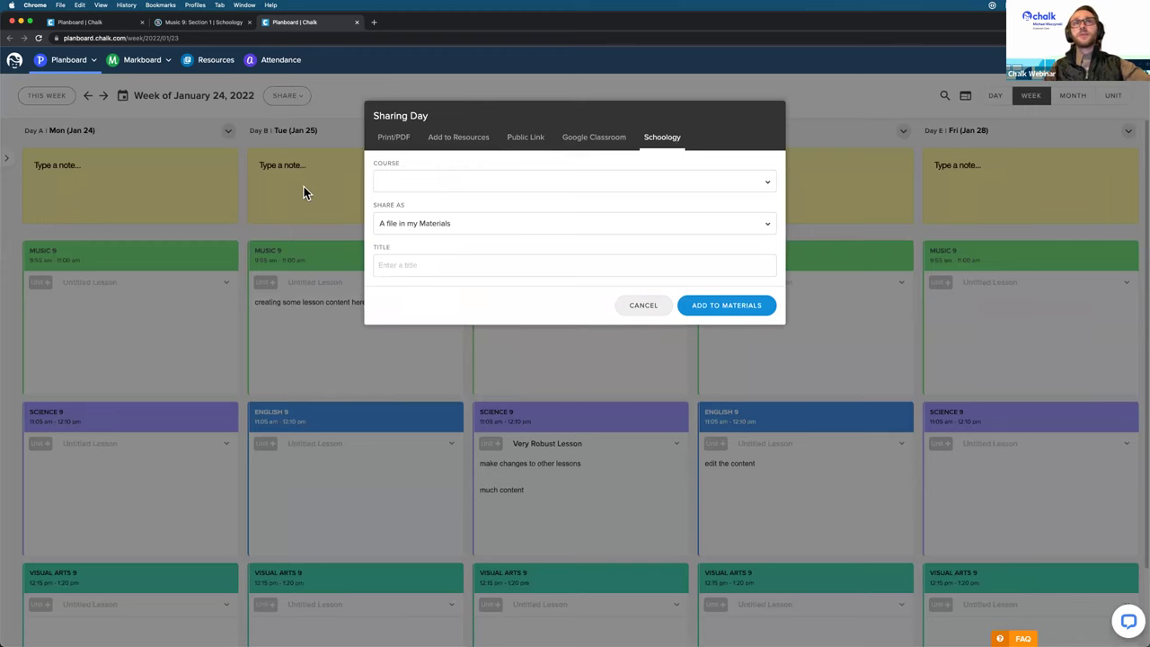
click(306, 115)
click(295, 96)
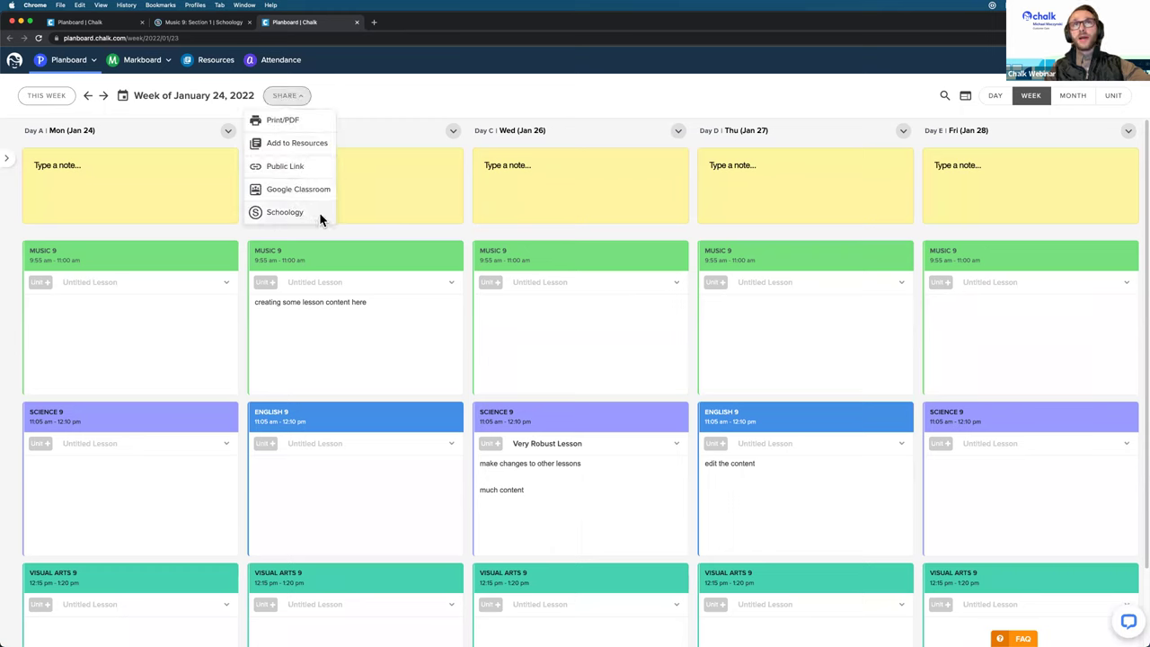
Step: Reopen the week's sharing options and move from Schoology to Public Link
click(352, 82)
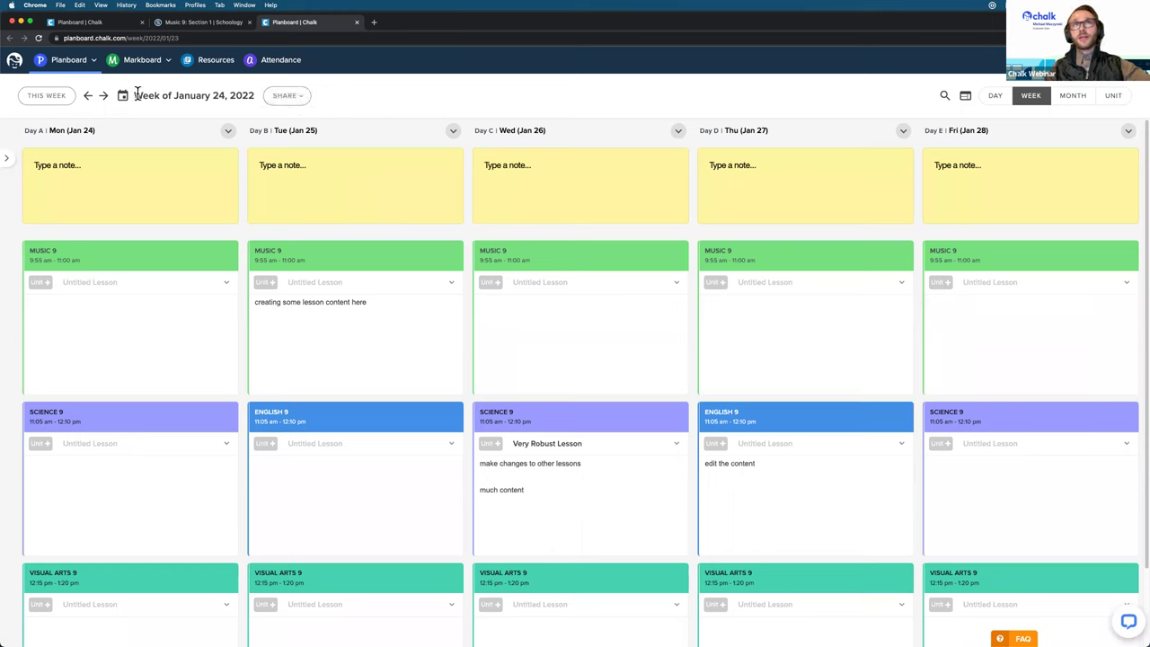
drag(136, 94, 270, 95)
click(286, 95)
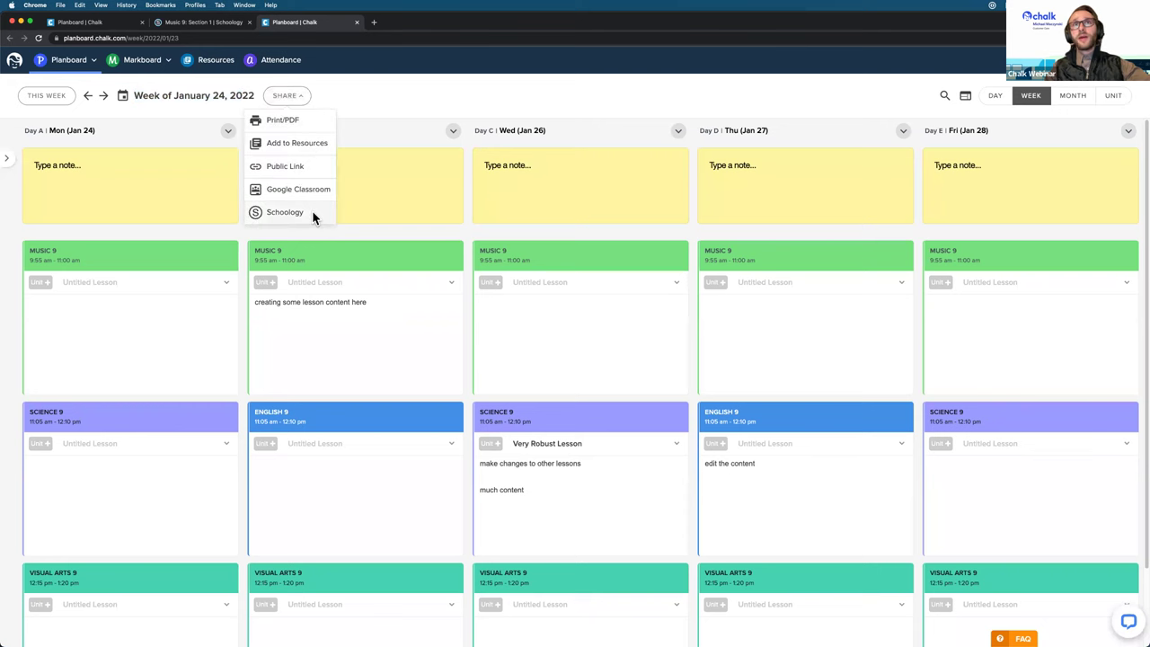
click(286, 212)
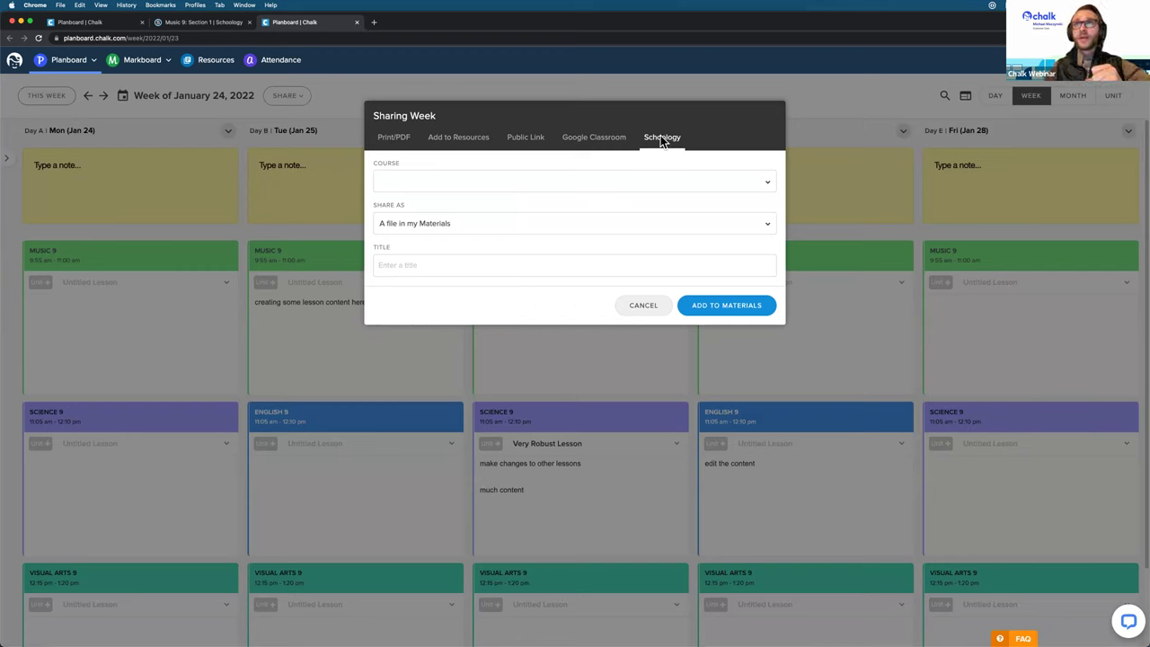
click(521, 142)
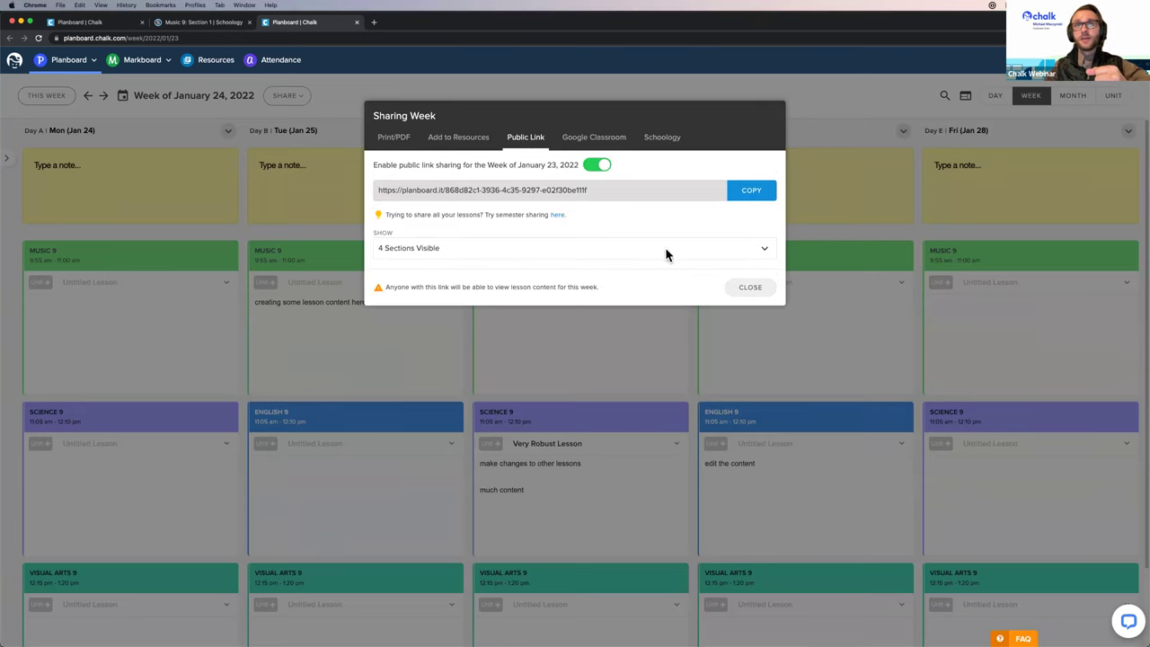
Step: Set the public link's Show list to display all five sections
click(664, 249)
click(446, 266)
click(428, 285)
click(416, 323)
click(615, 218)
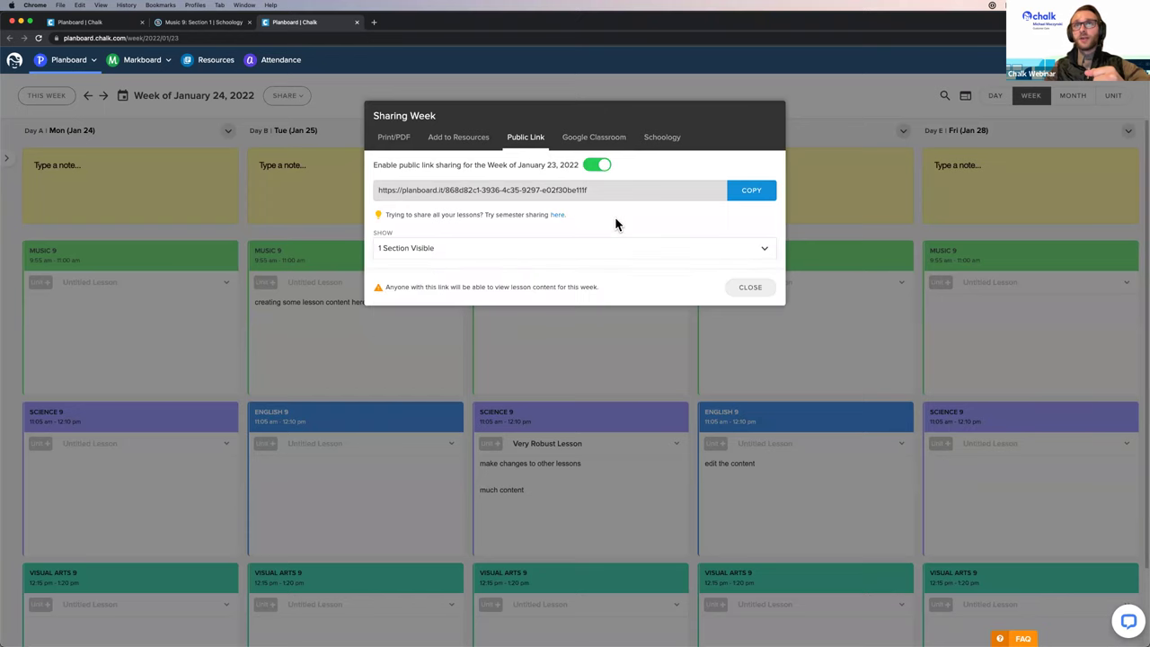
click(605, 252)
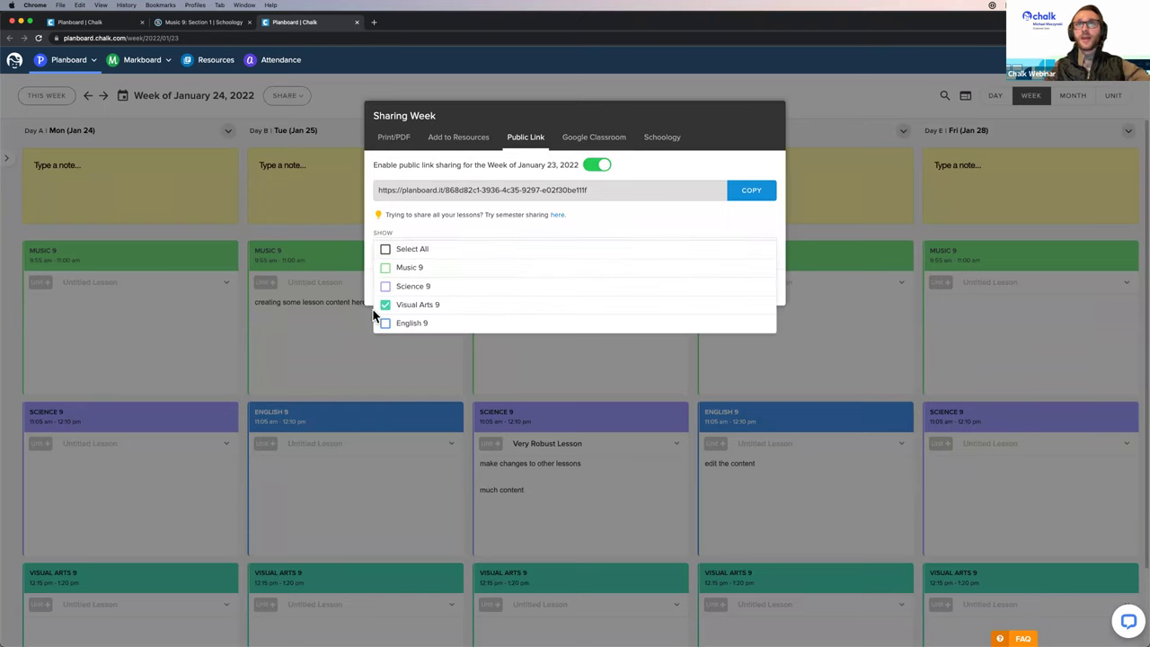
click(412, 250)
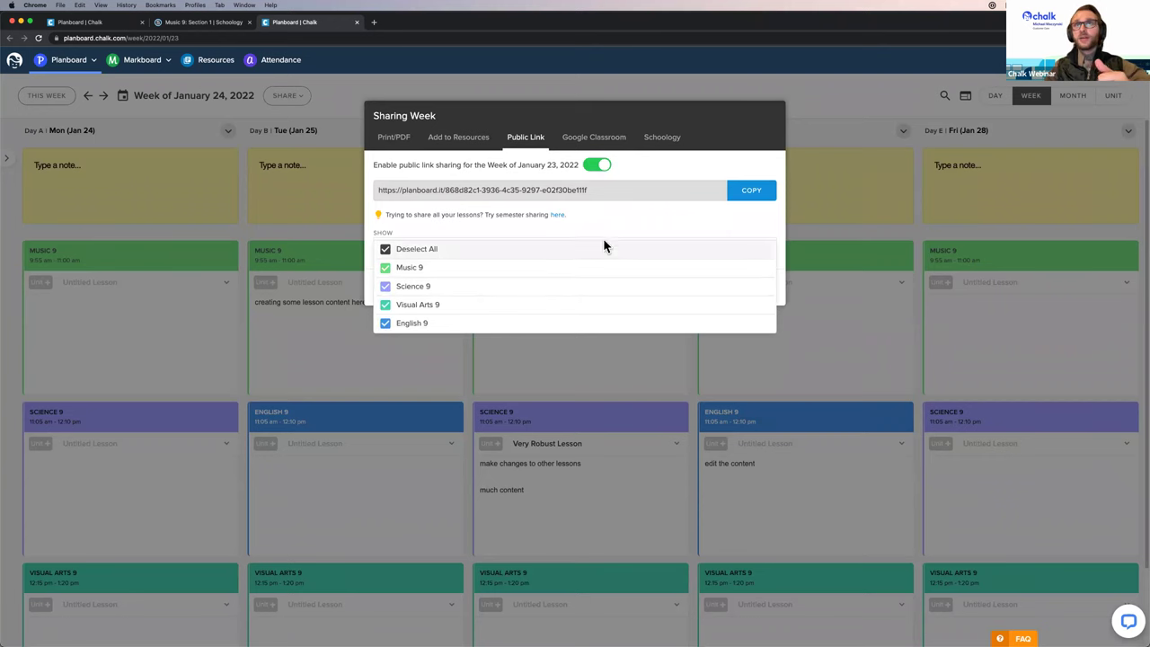
click(714, 243)
Step: Close week sharing and the extra tab, returning to the lesson's share form
click(752, 286)
click(357, 21)
click(84, 22)
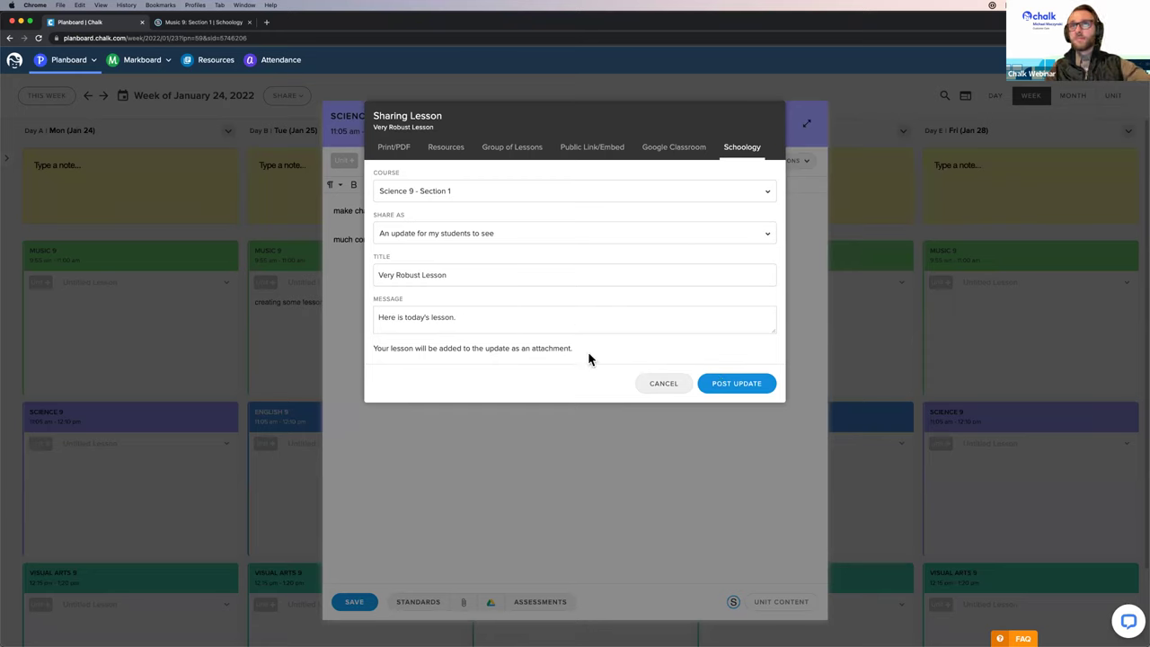
Step: Post the update and view it in the Science 9: Section 1 Schoology course
click(740, 391)
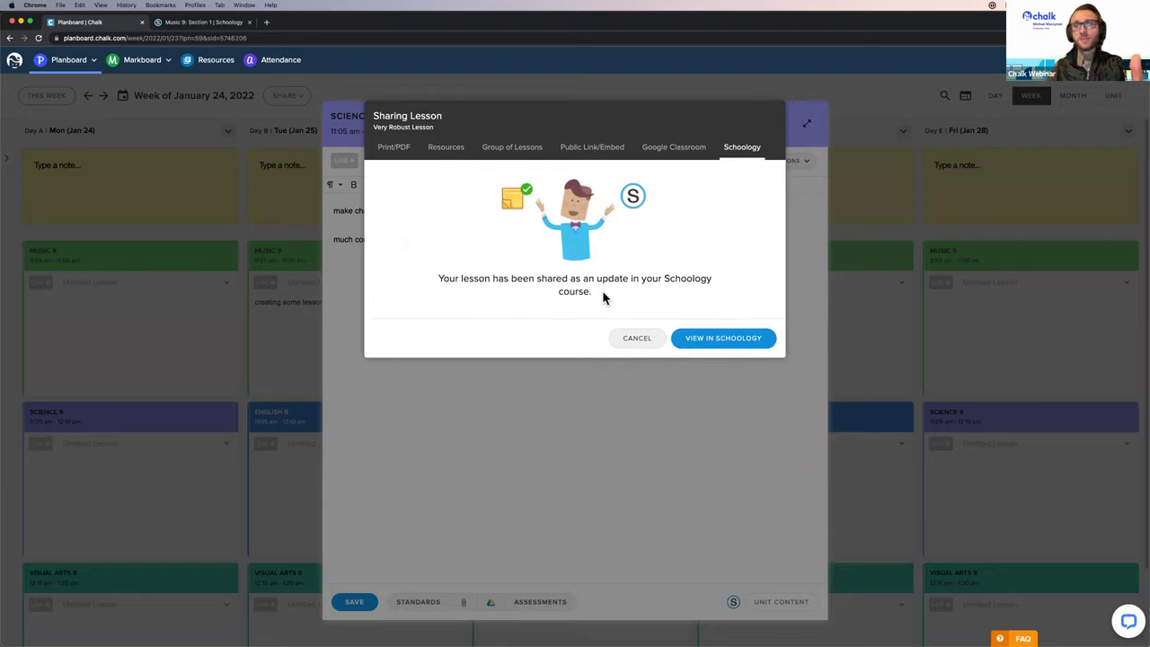
click(714, 342)
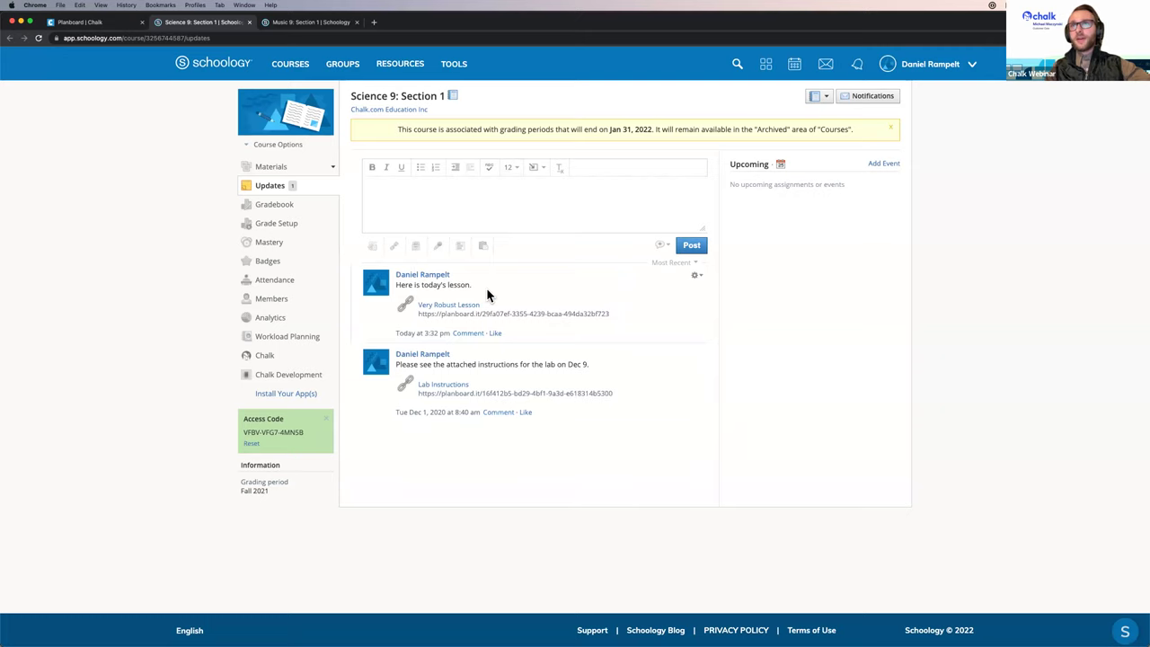
click(457, 302)
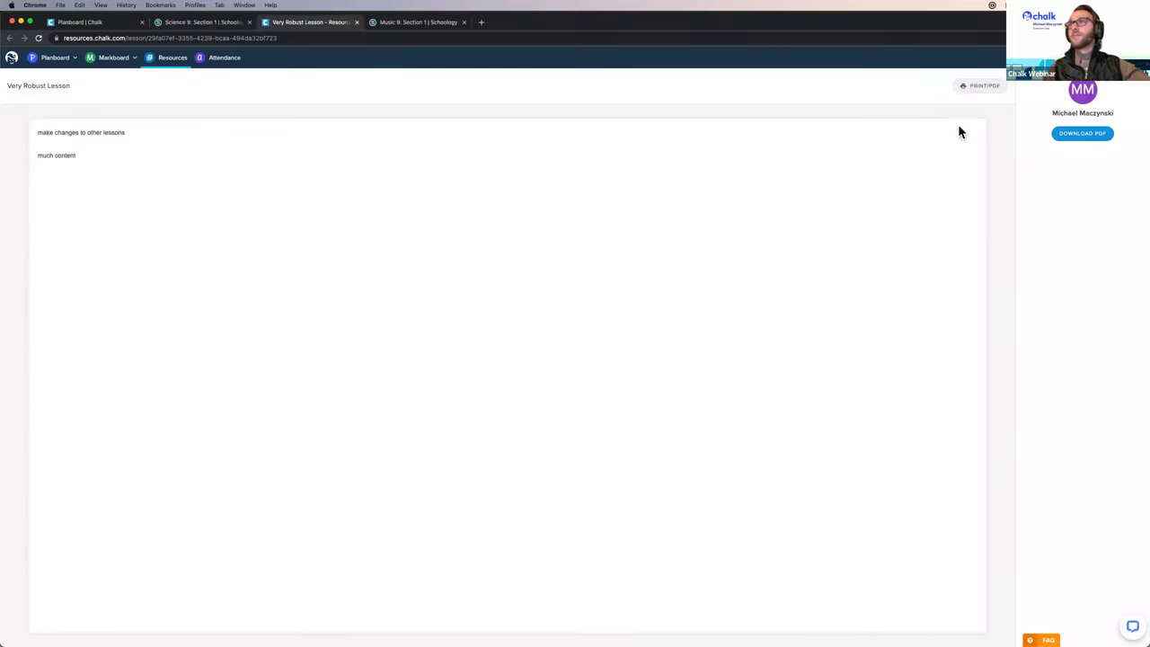
click(1134, 37)
click(1109, 123)
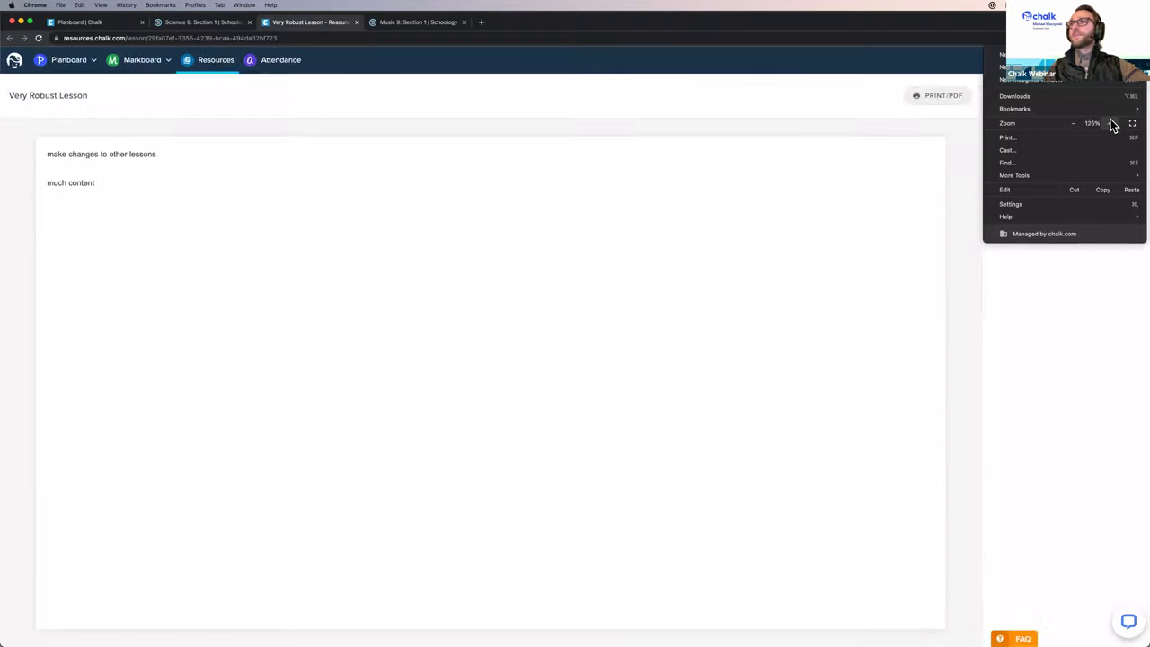
click(677, 205)
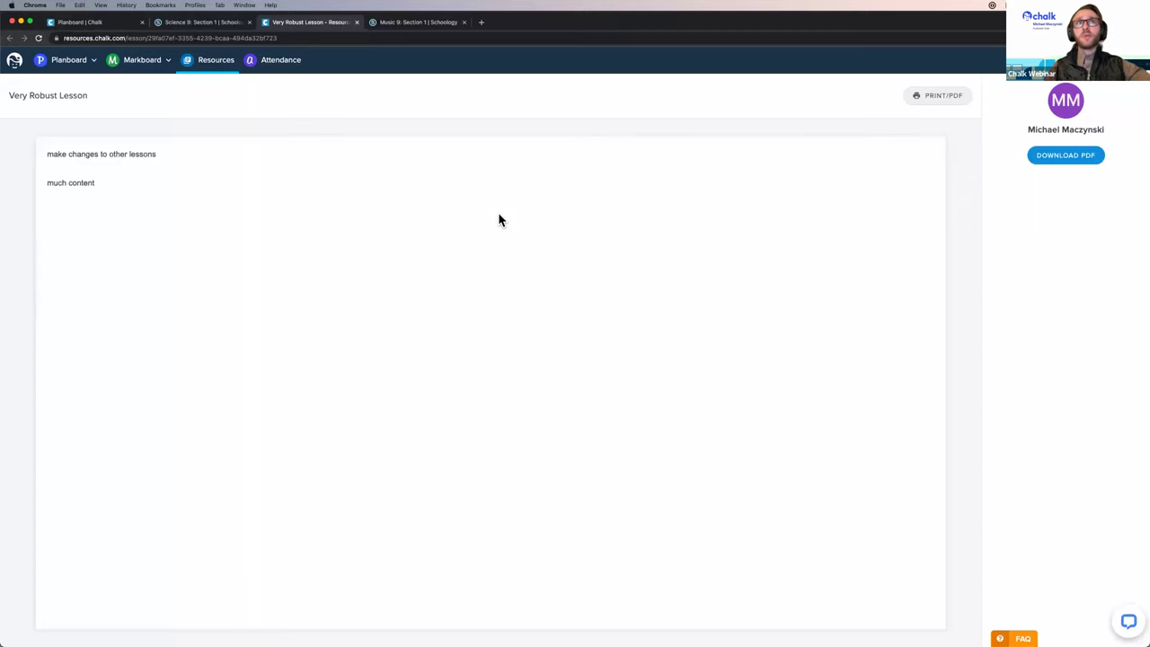
drag(52, 151, 211, 208)
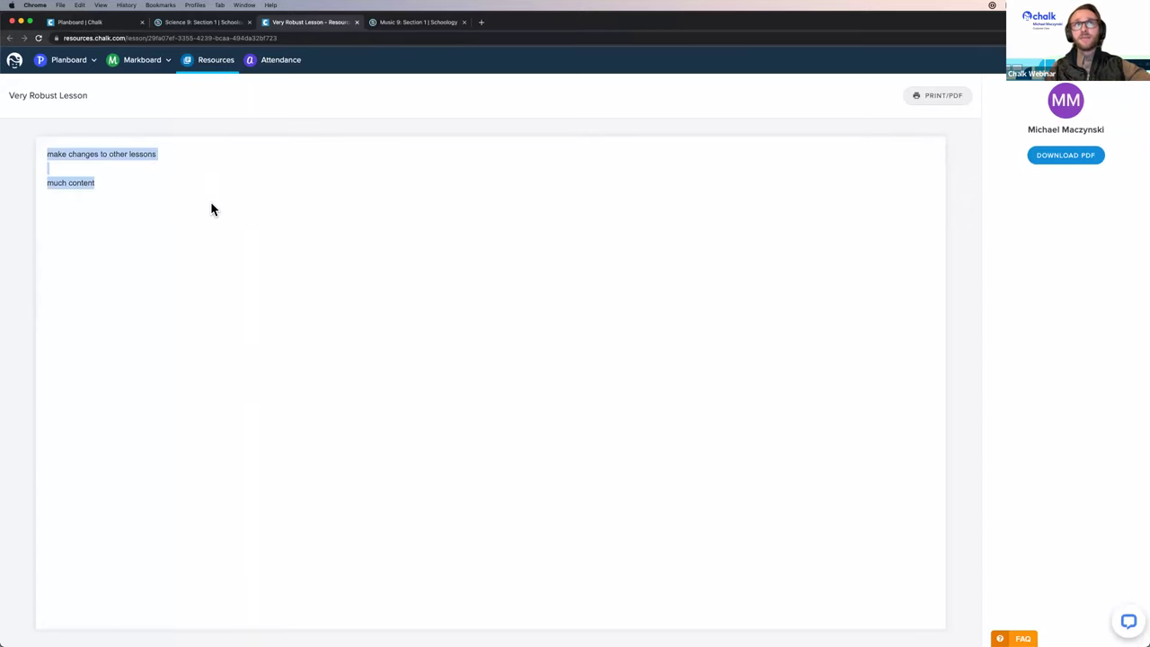
click(254, 221)
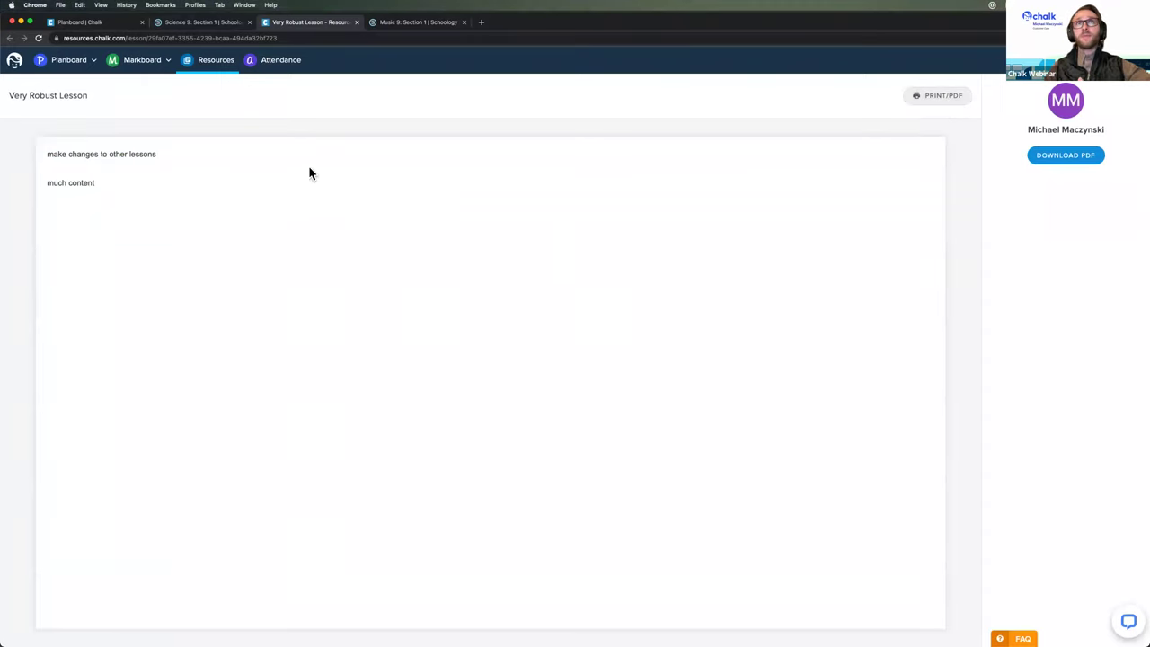
click(356, 21)
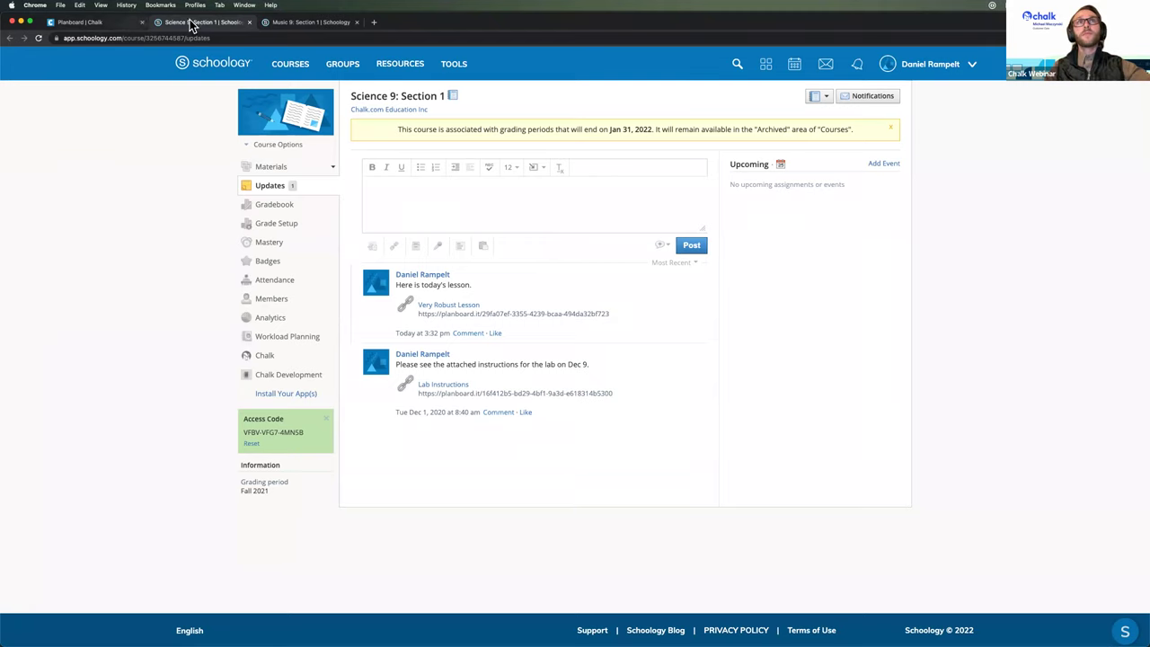
Step: Close the Schoology updates tab and dismiss Planboard's sharing confirmation
click(248, 22)
click(88, 23)
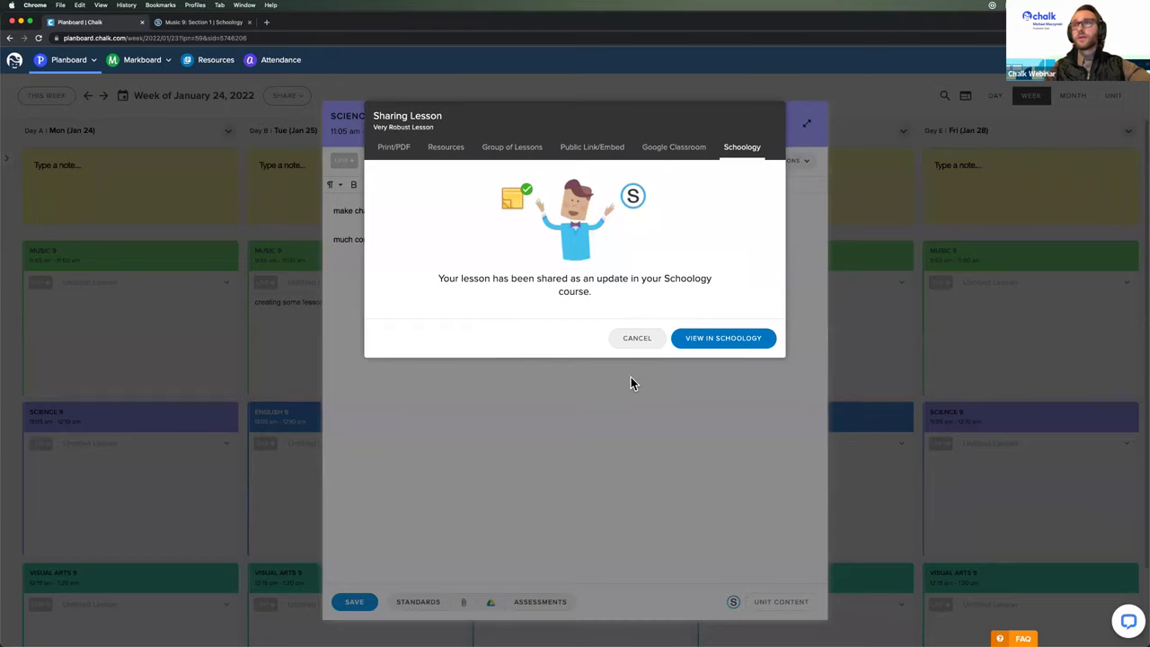
click(516, 404)
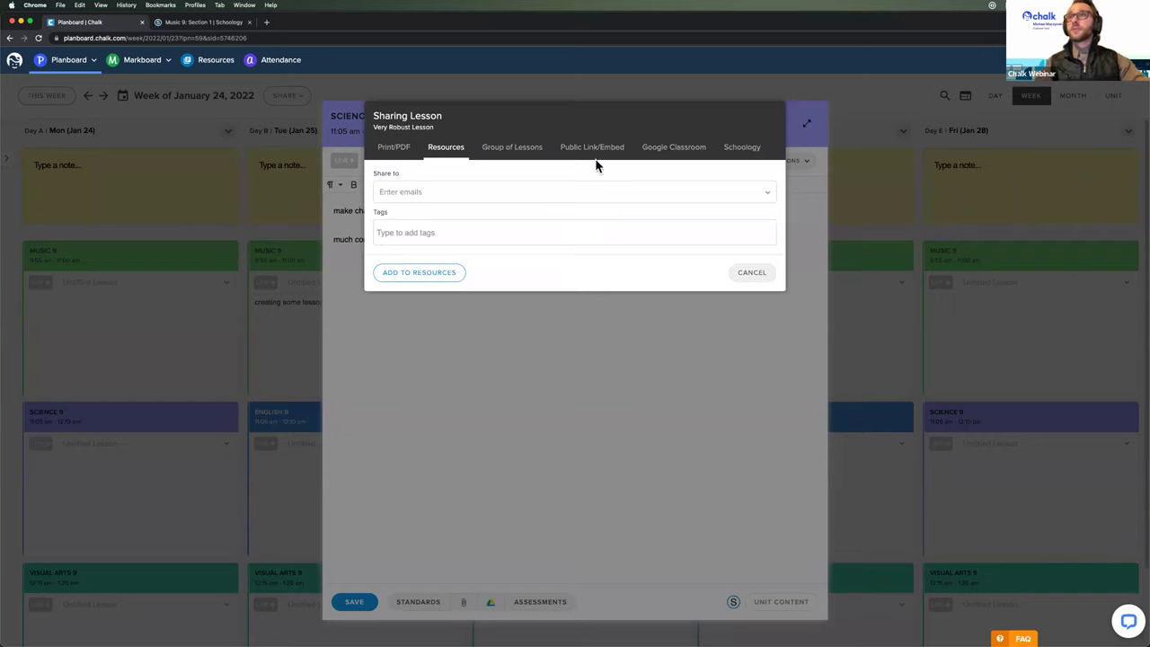
Step: Share the lesson as a Schoology materials file into the Week 1 Lessons folder
click(744, 147)
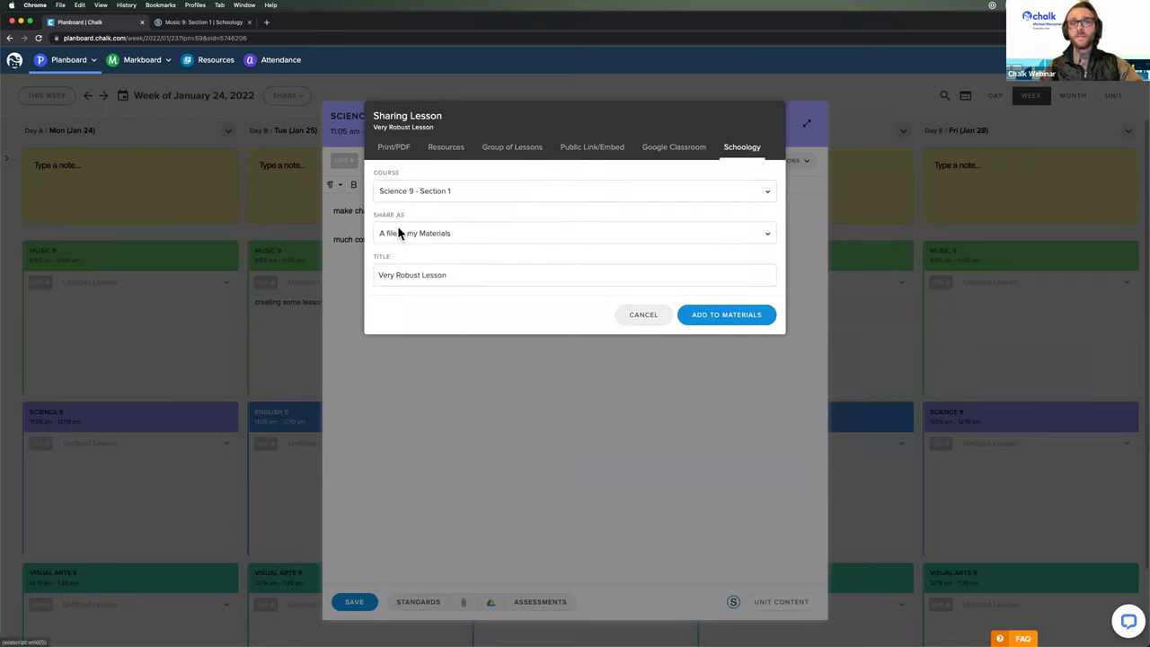
click(717, 316)
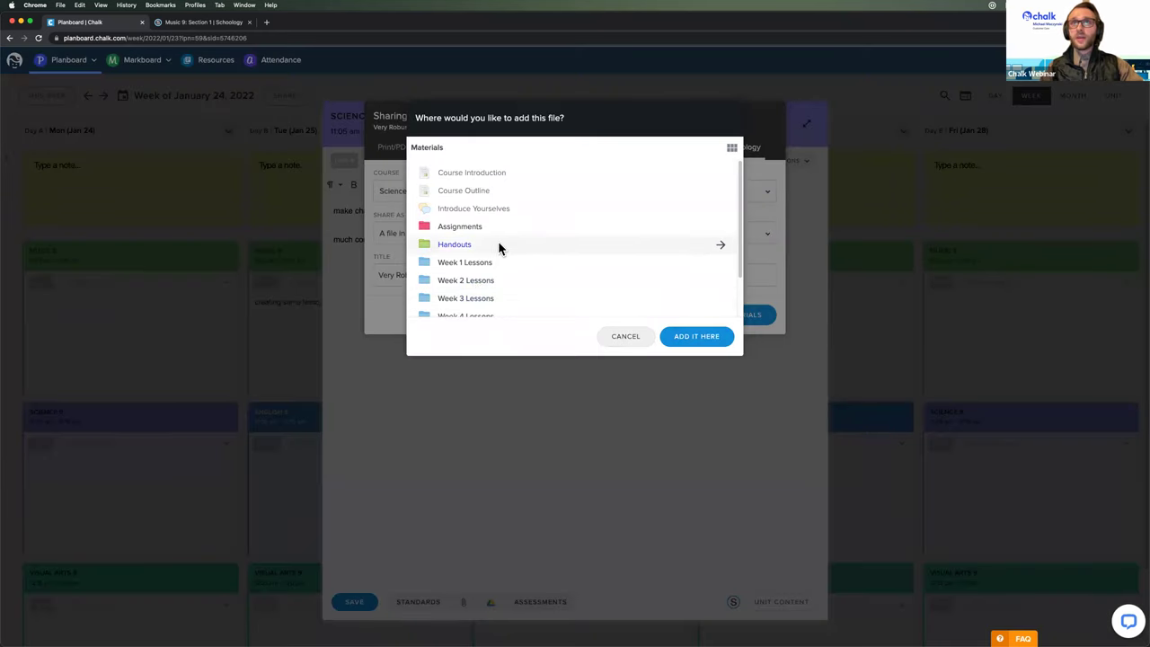
scroll(495, 242, down, 2)
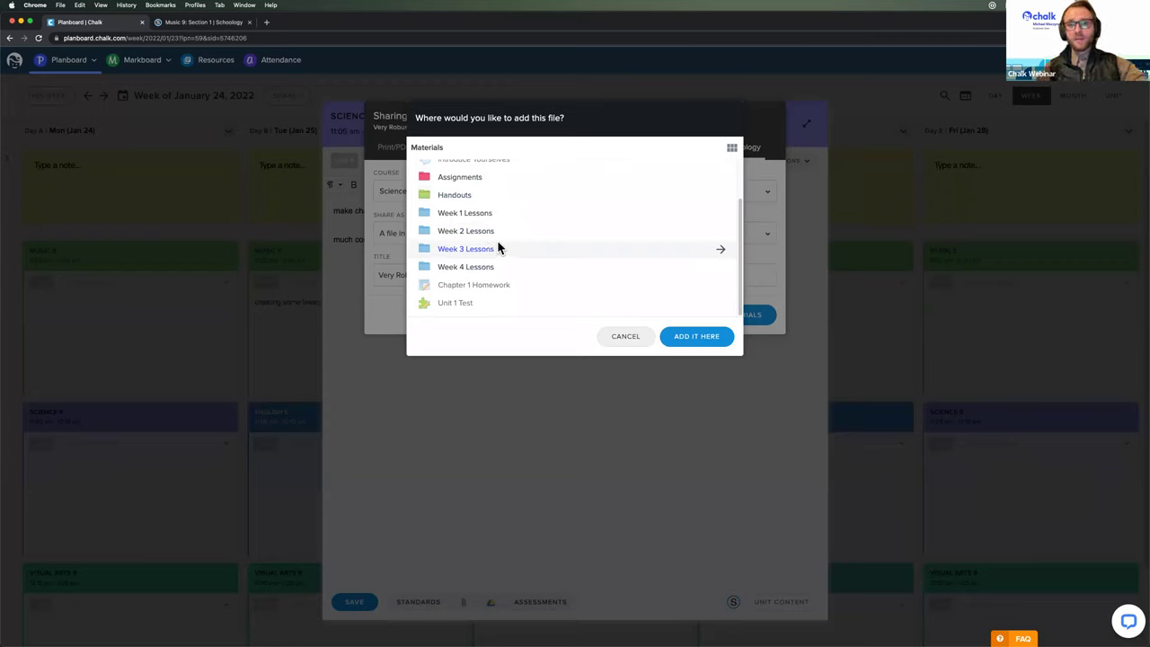
scroll(499, 230, up, 2)
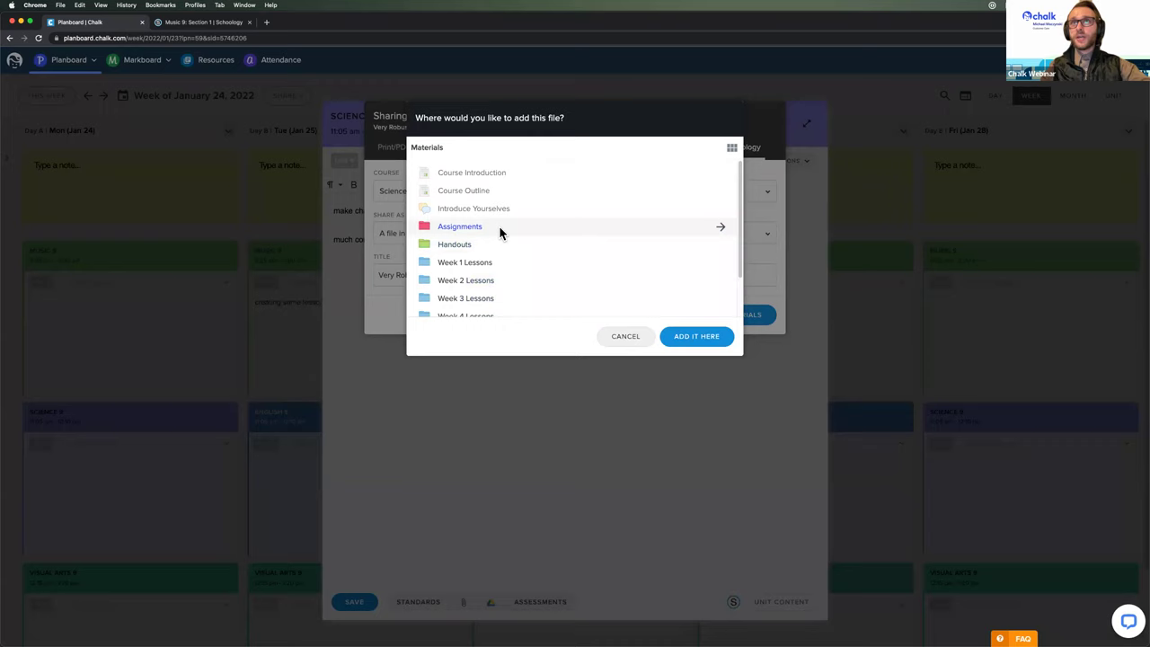
double_click(486, 264)
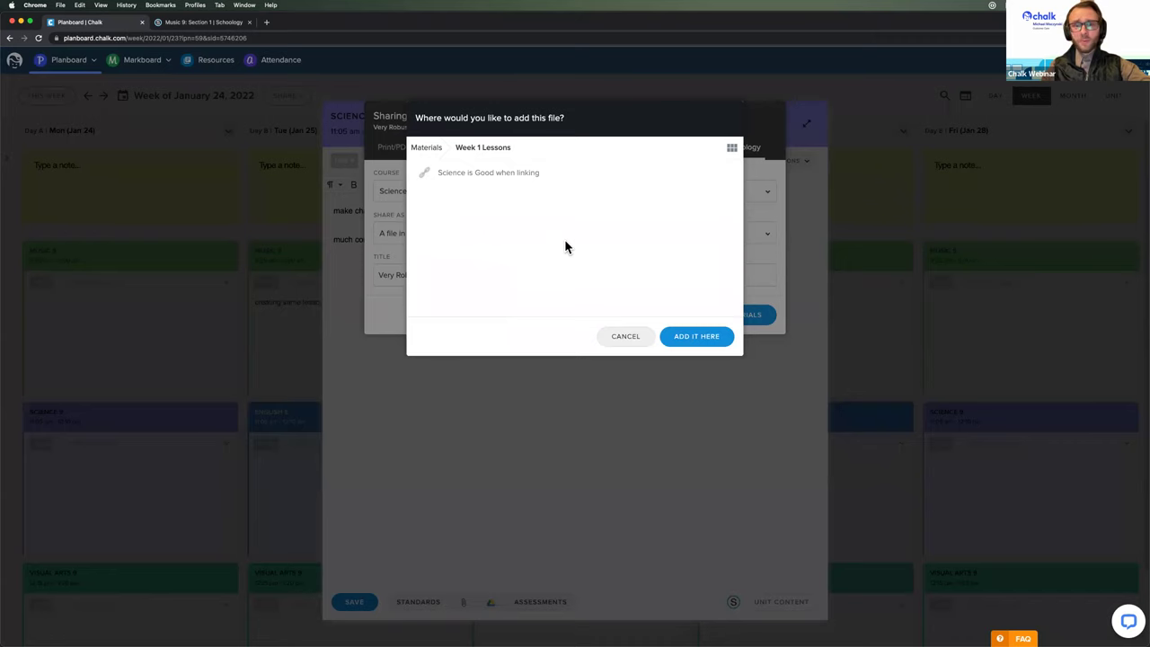
click(693, 345)
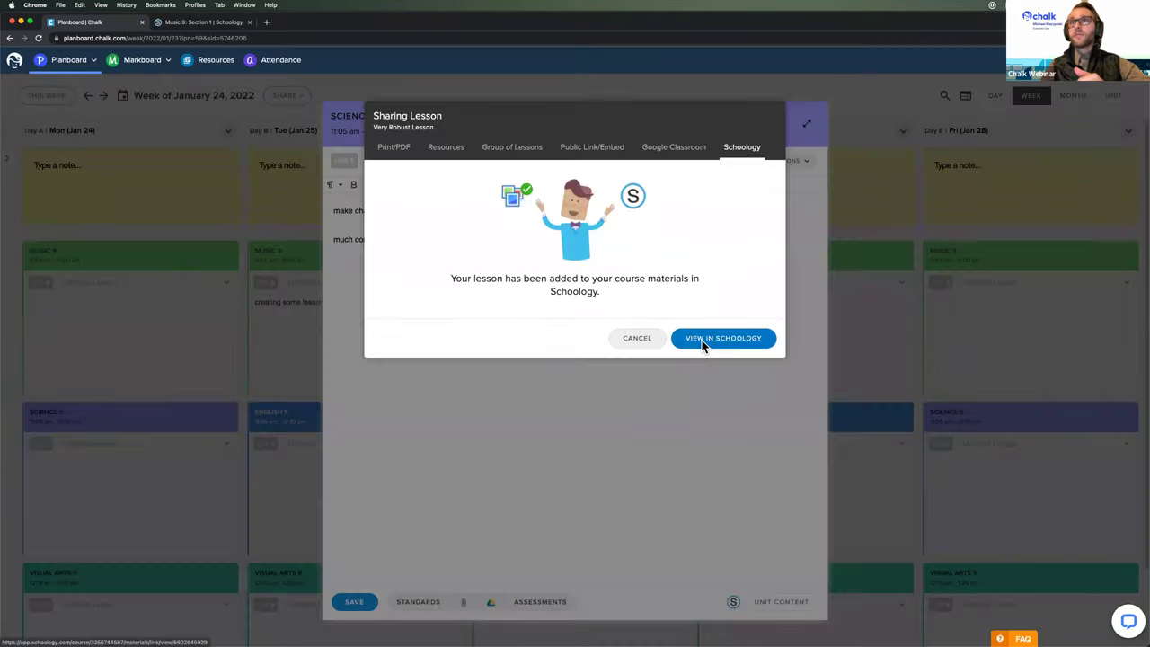
Step: View the Very Robust Lesson material in Schoology and select its two lesson lines
click(730, 341)
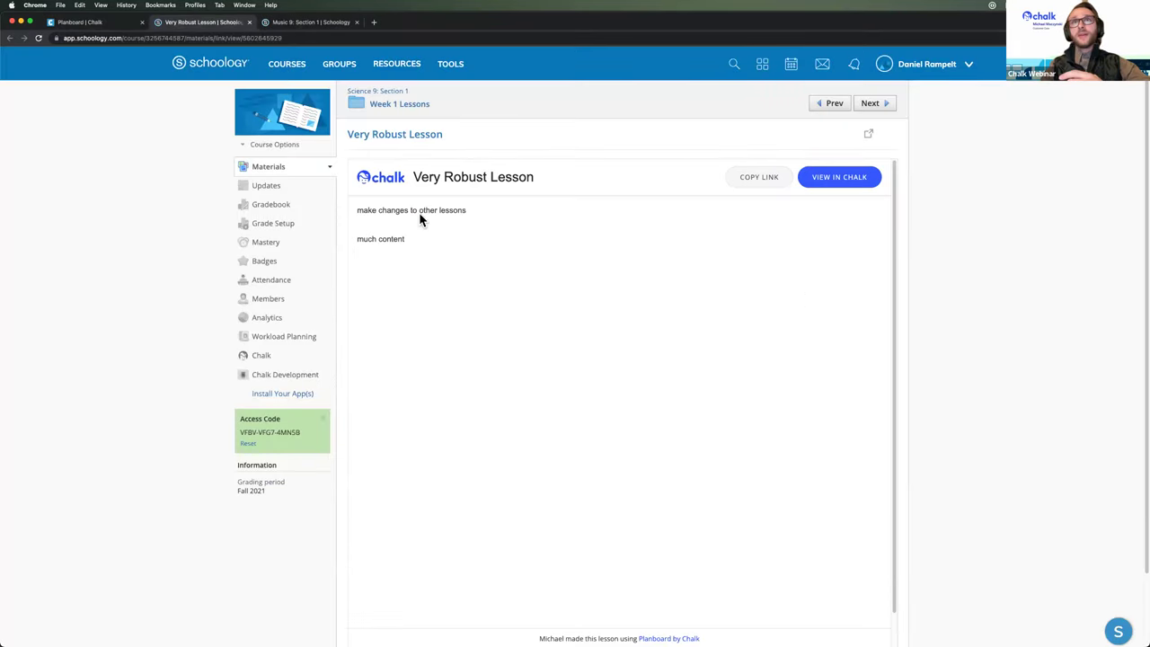
drag(357, 208, 464, 272)
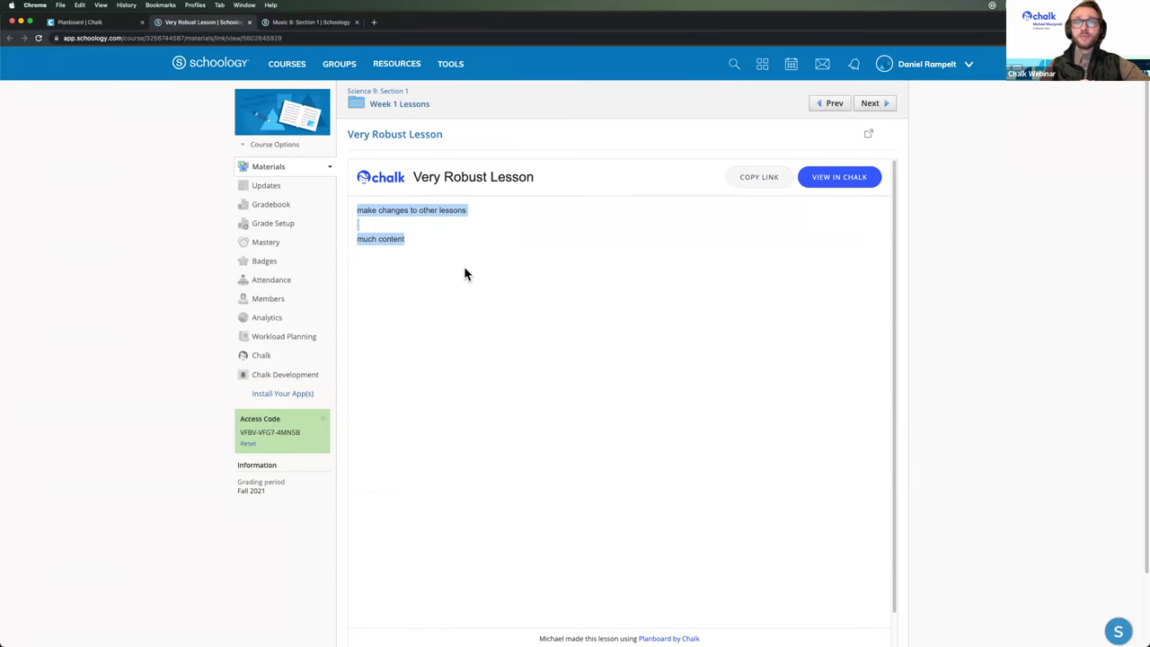
click(466, 269)
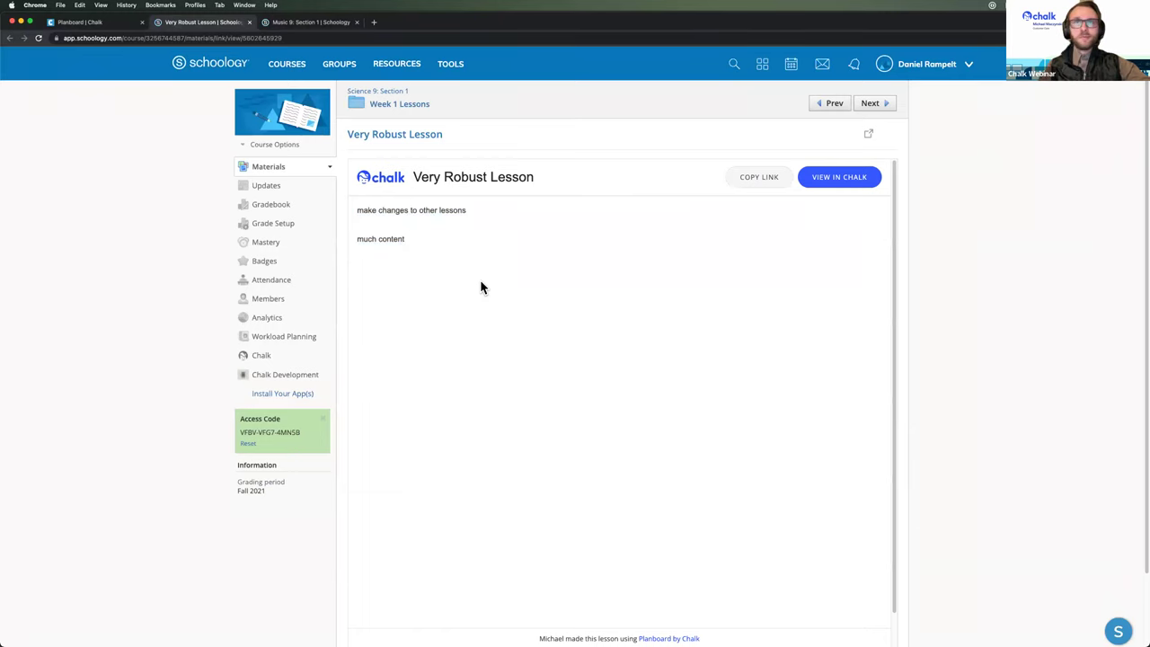
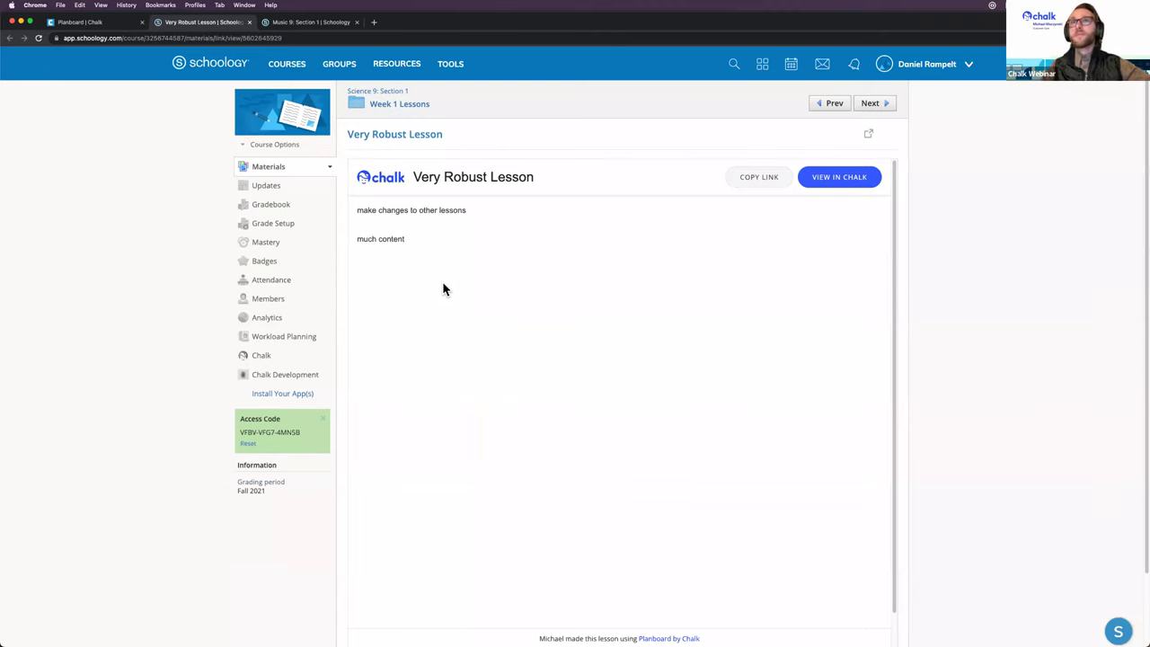
Step: Close the Schoology lesson tab, the sharing dialog and the Very Robust Lesson editor
click(247, 24)
click(258, 231)
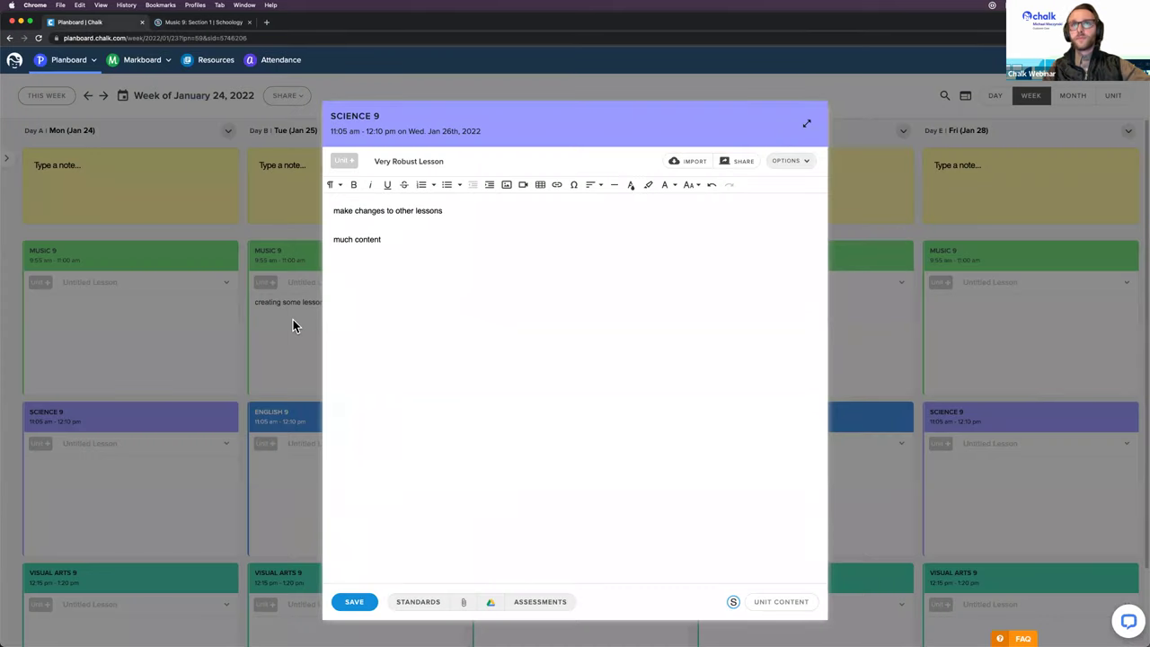
click(293, 320)
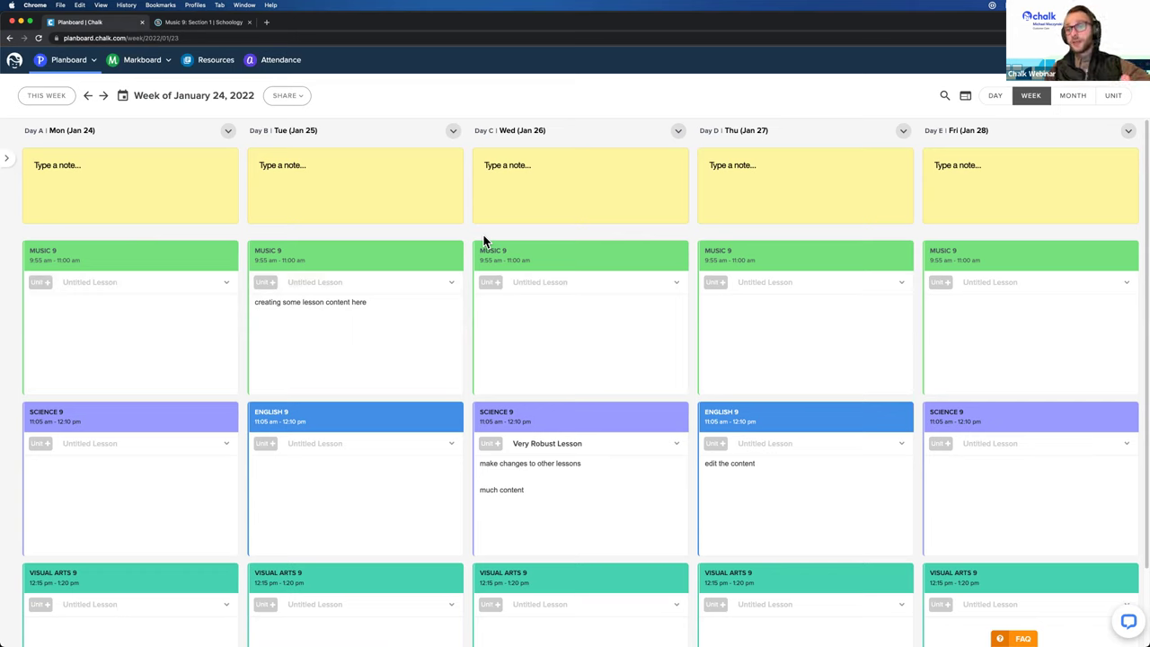
Step: Open Visual Arts 9 from Markboard's All Classes and start a new assessment
click(141, 62)
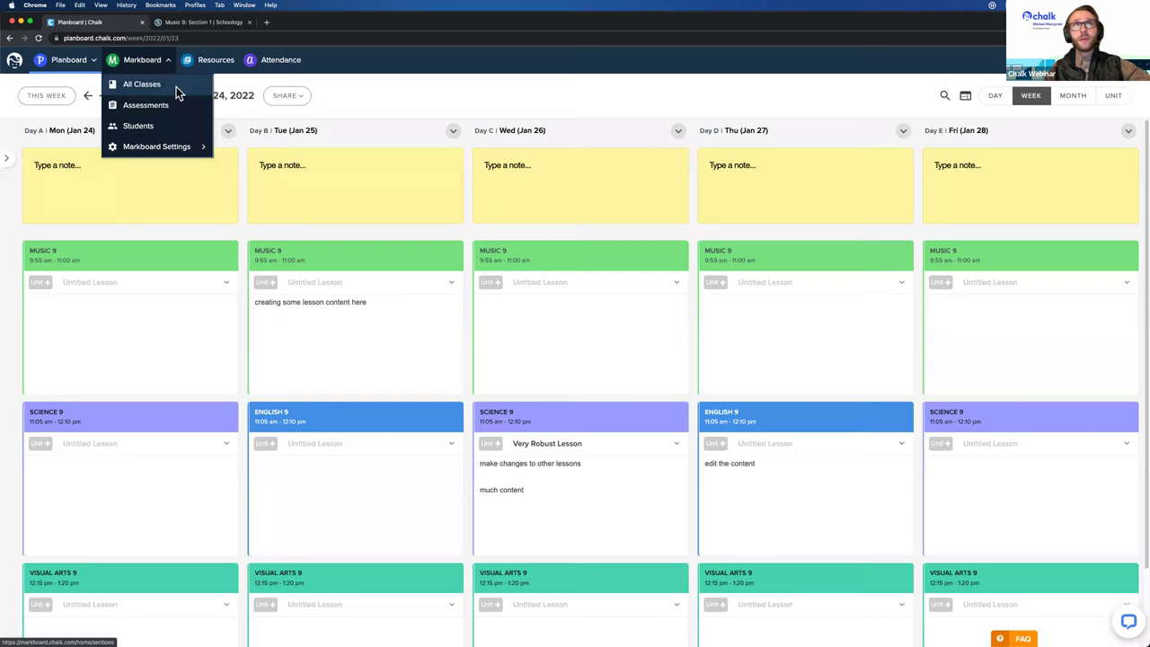
click(176, 86)
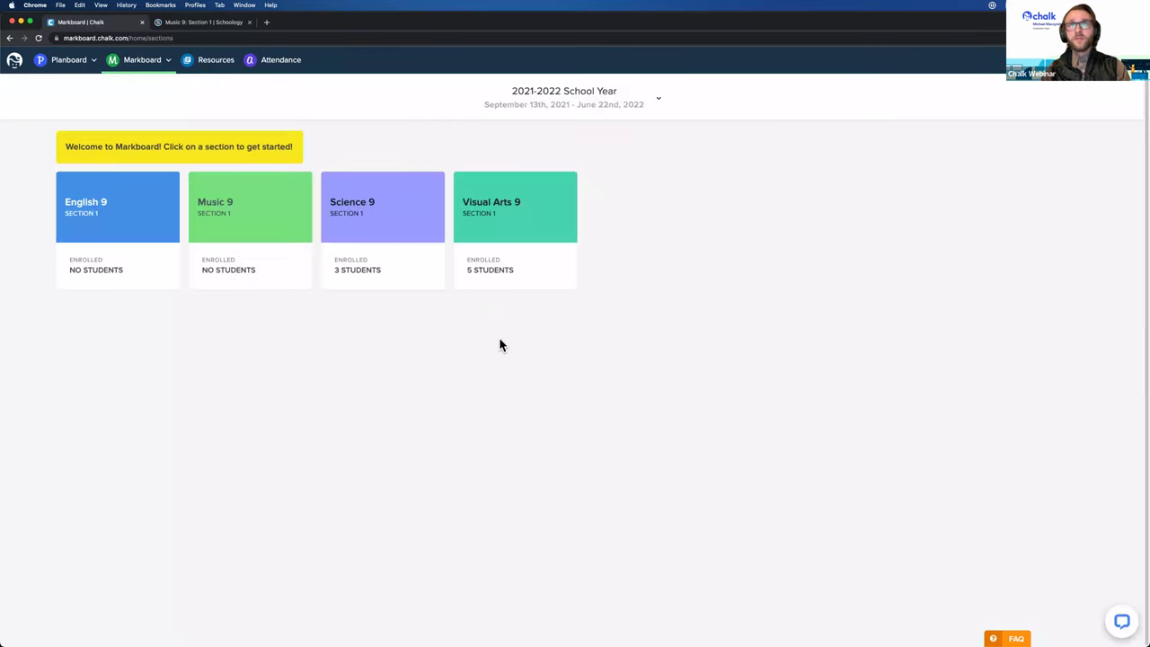
click(528, 211)
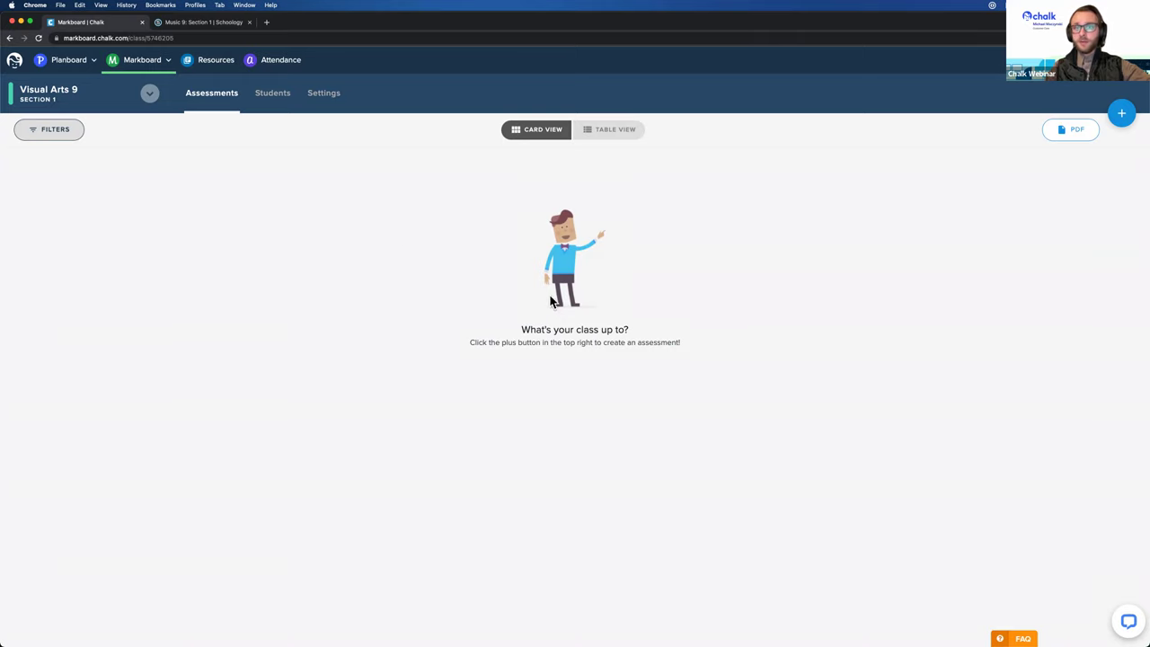
click(1122, 112)
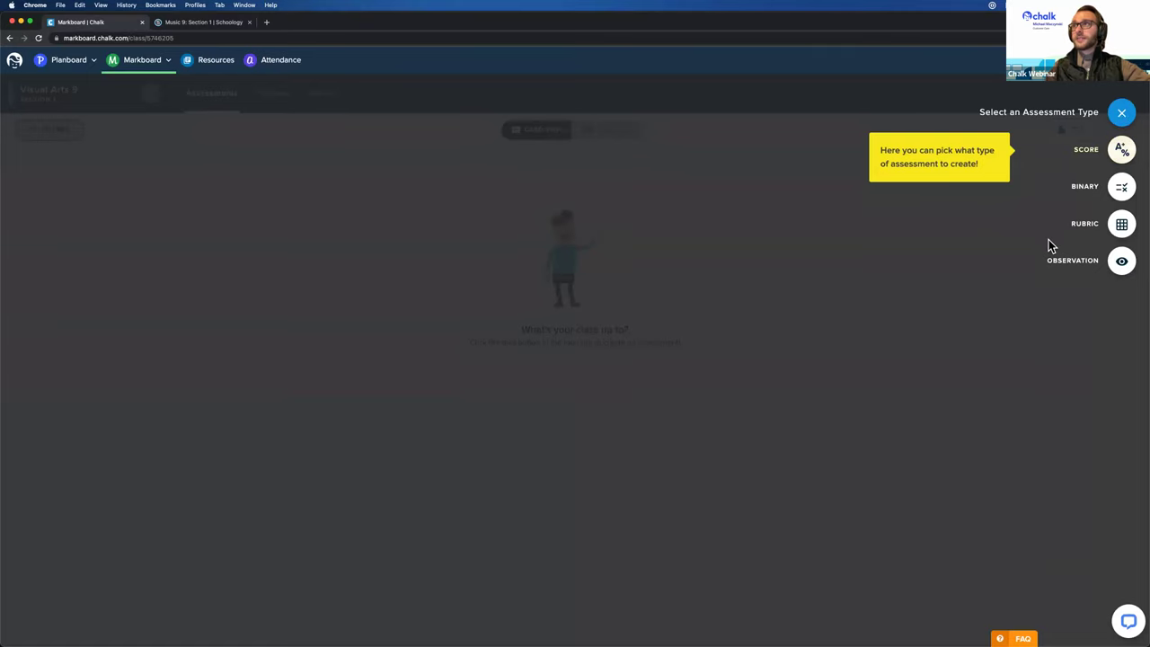
Step: Create a Score assessment 'Art History Assignment', out of 10, in the Assignment 20% category
click(1121, 151)
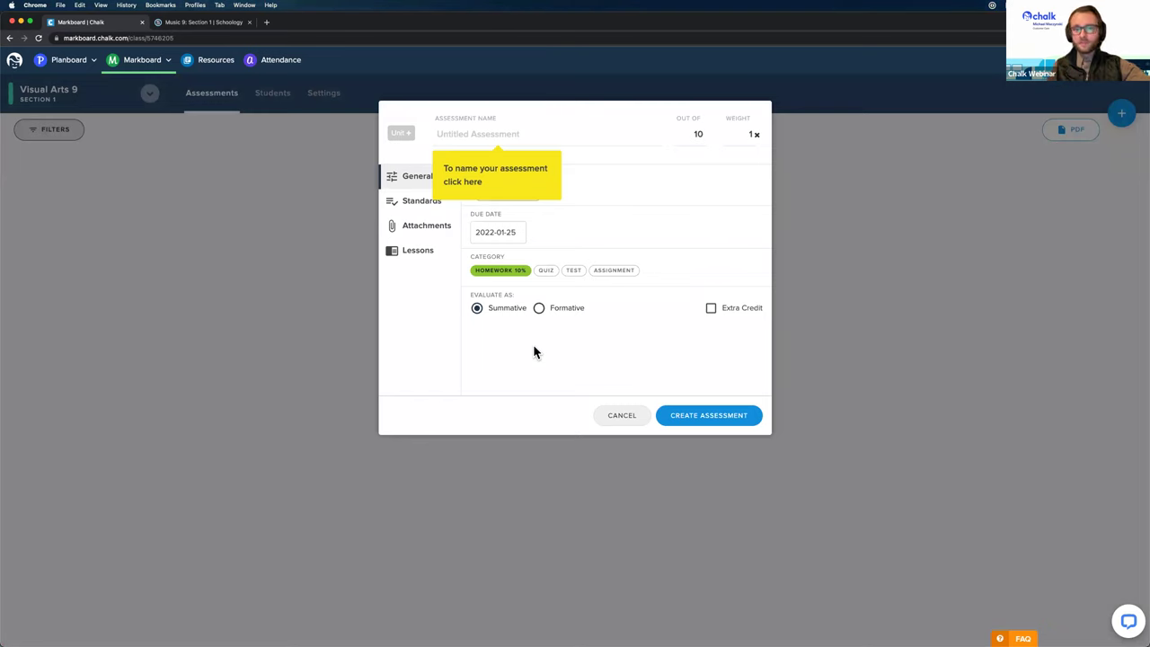
click(534, 136)
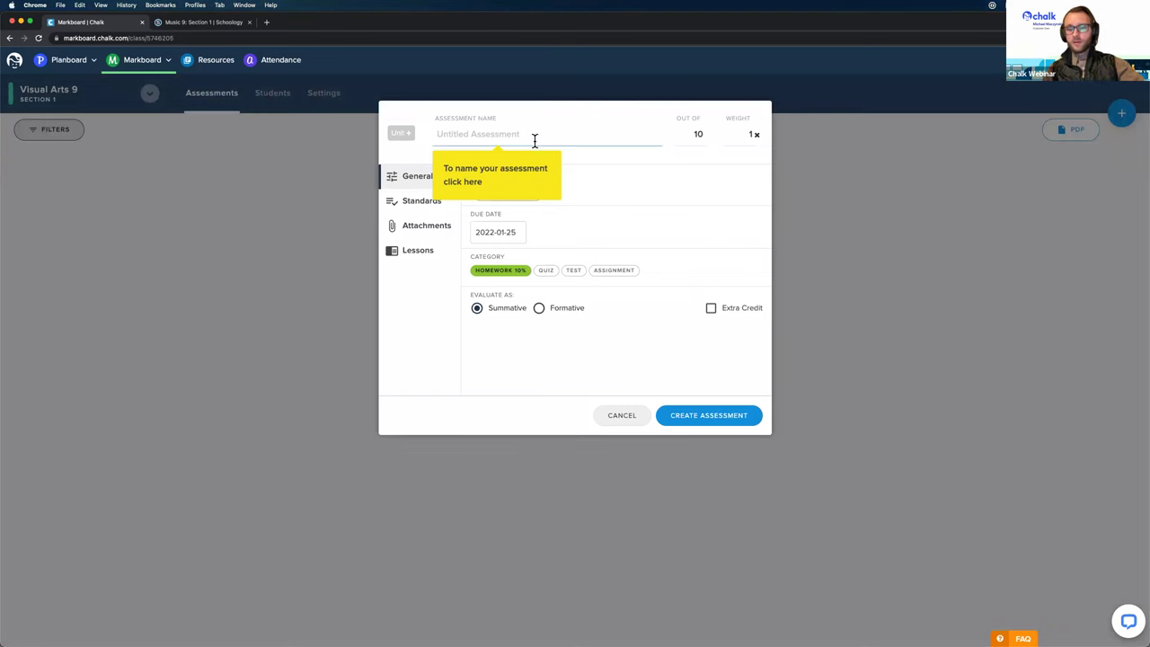
text(Art History Assignment)
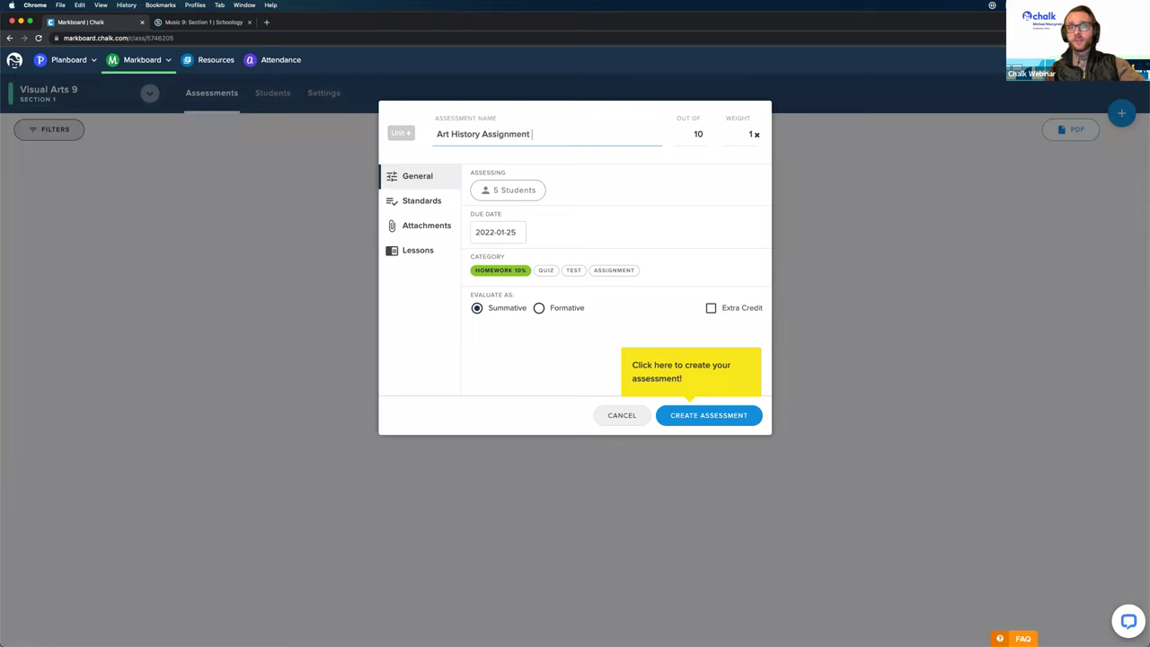
click(707, 133)
drag(706, 133, 689, 134)
click(689, 134)
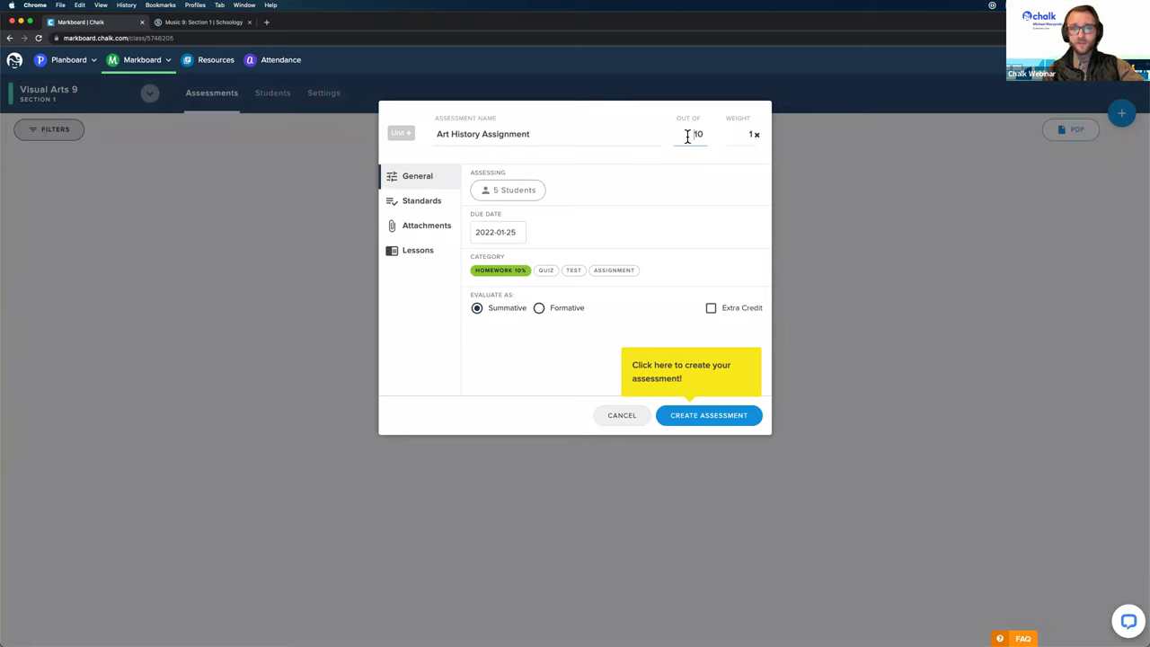
click(607, 270)
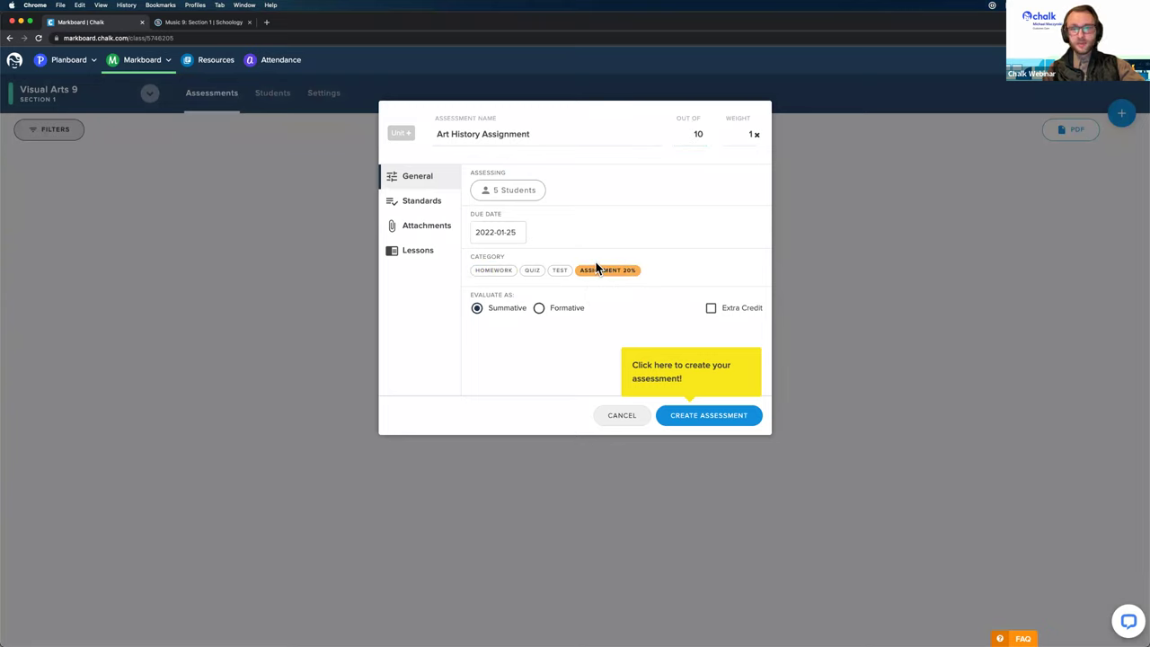
click(430, 226)
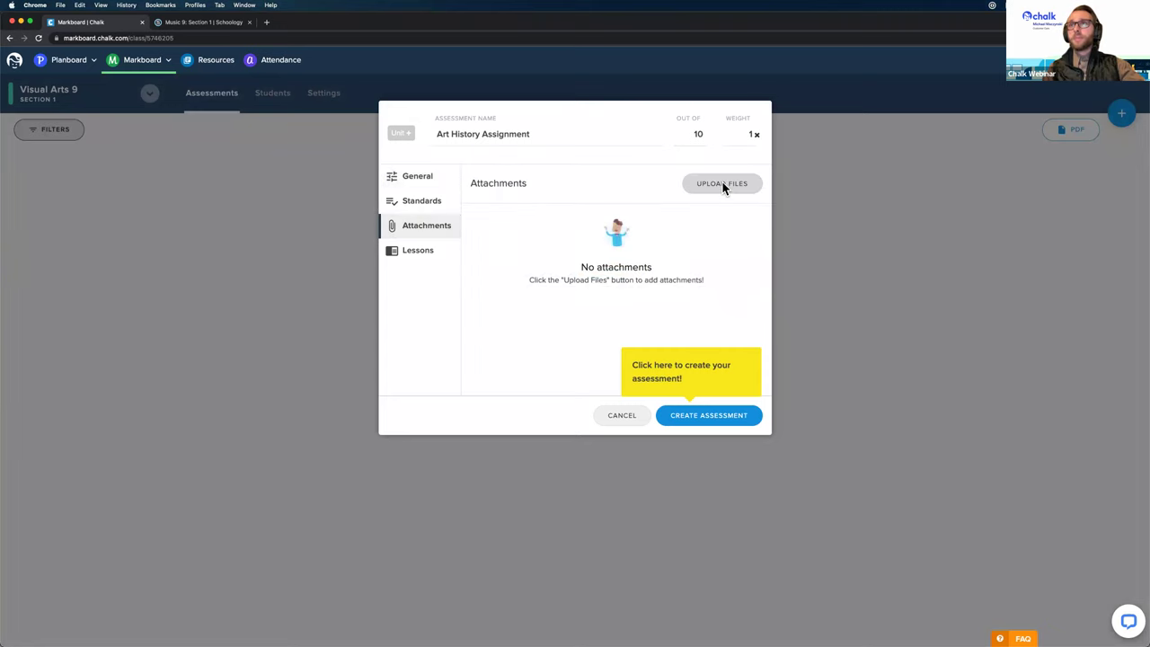
Step: Upload Art History Instructions.doc and Art History Answers.doc from Downloads as attachments
click(724, 185)
click(396, 274)
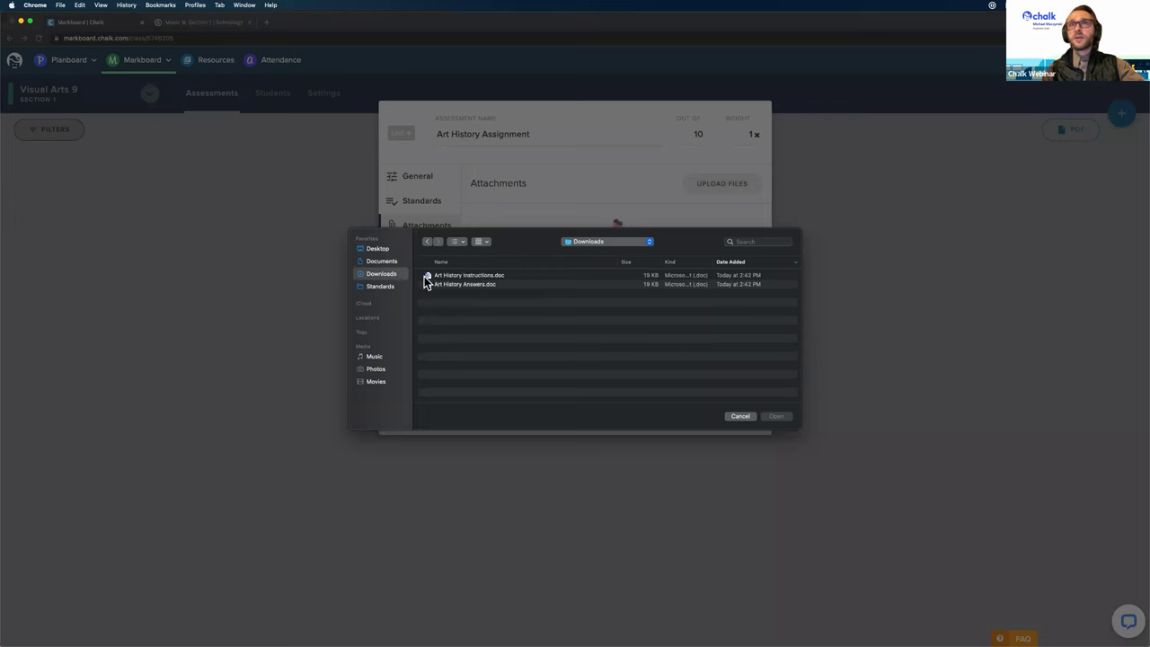
key(super+a)
click(776, 416)
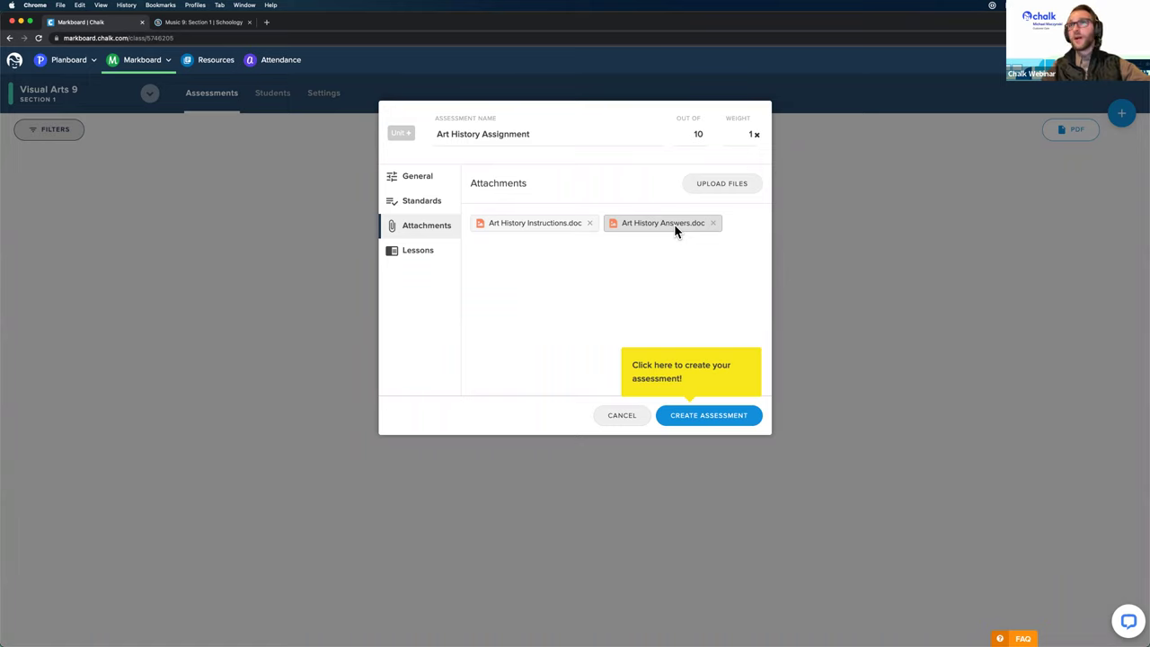
click(416, 173)
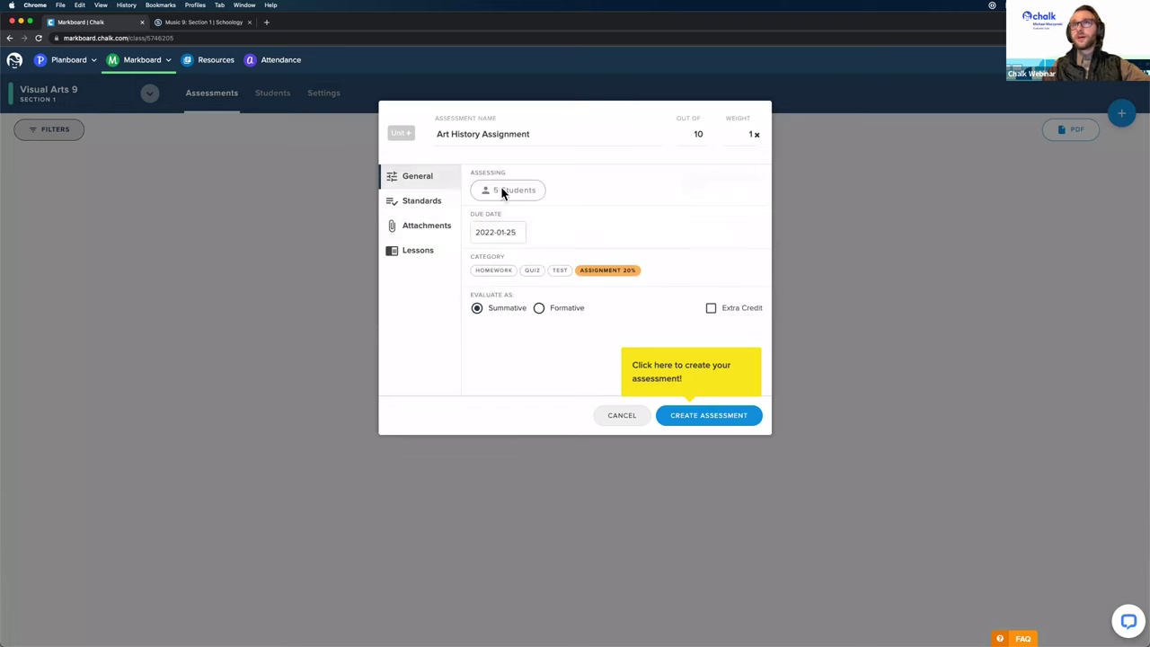
Step: Create the Art History Assignment and expand the first student's grading row
click(710, 417)
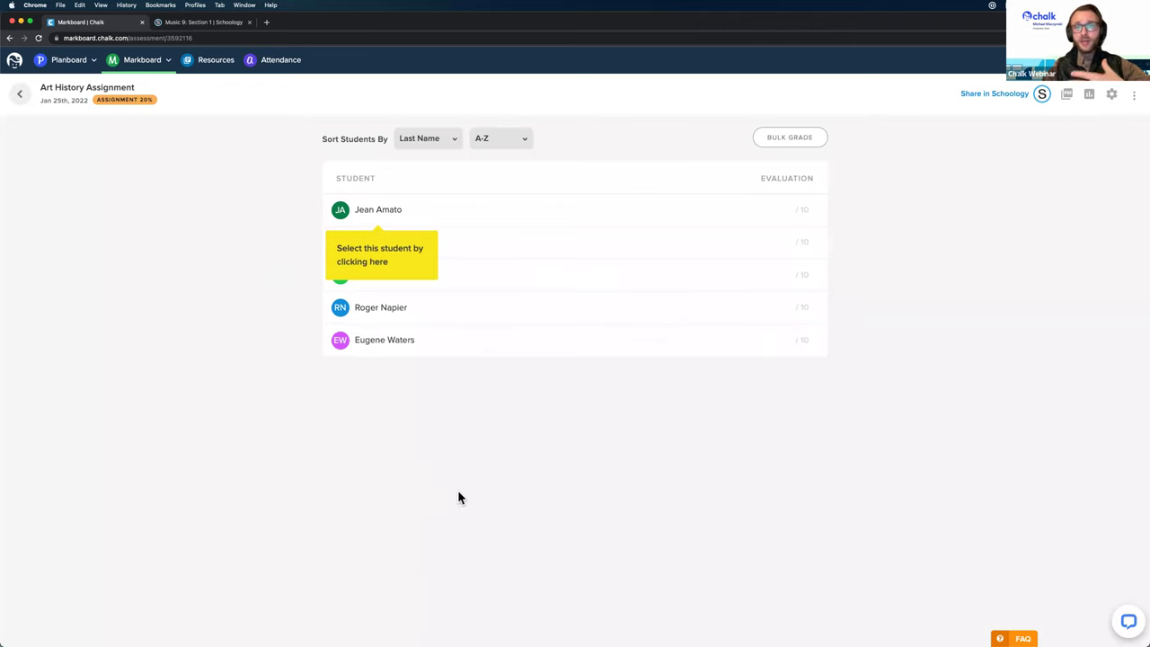
click(786, 208)
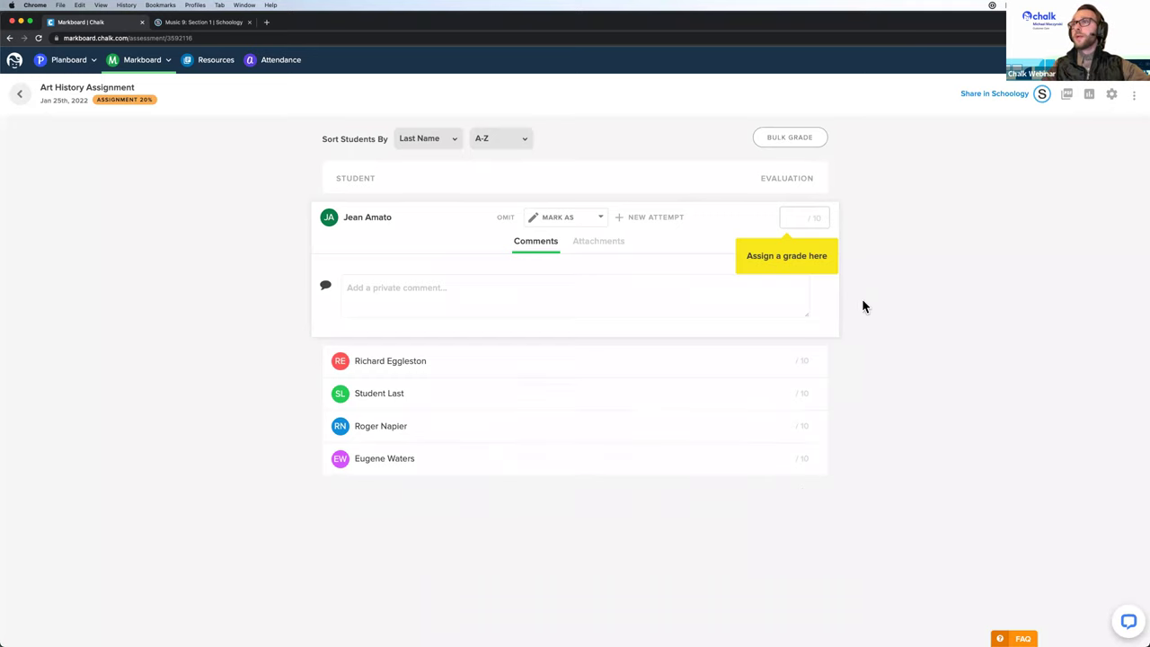
Step: Open the Share to Schoology form, checking the name and keeping the Homework category
click(988, 93)
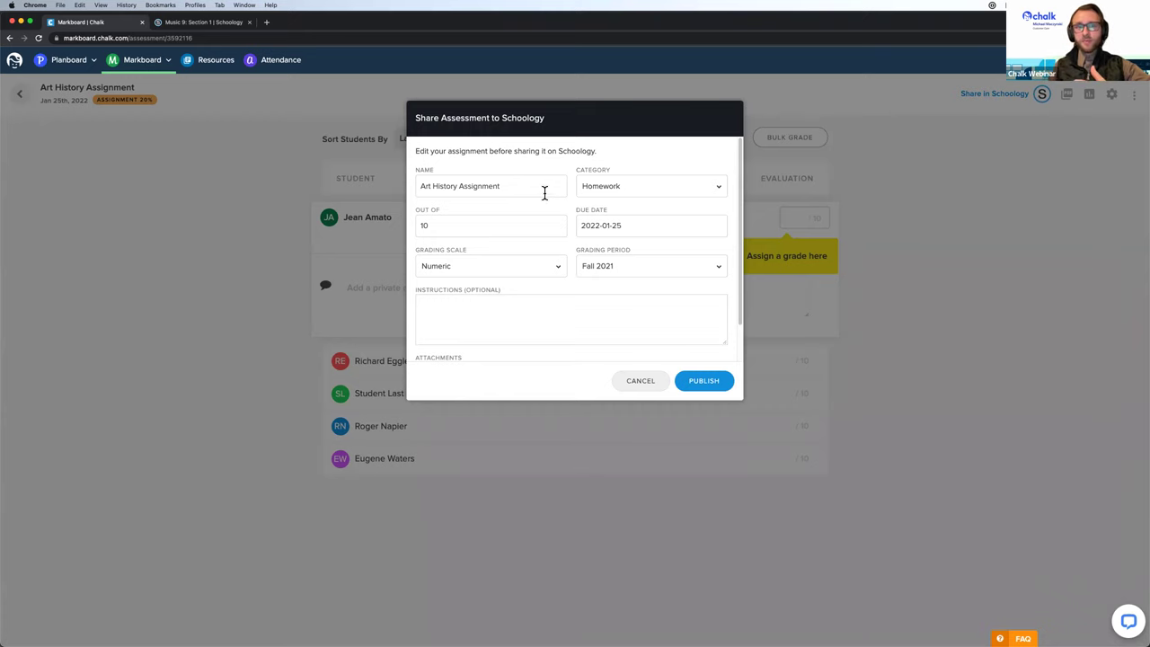
click(446, 176)
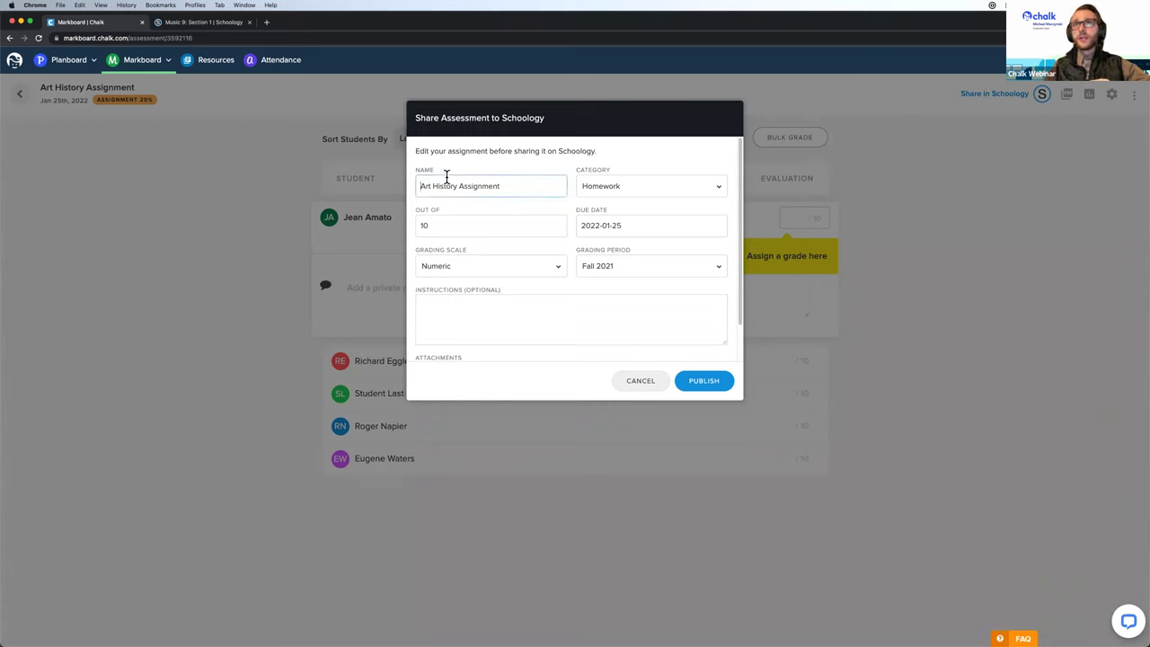
click(629, 186)
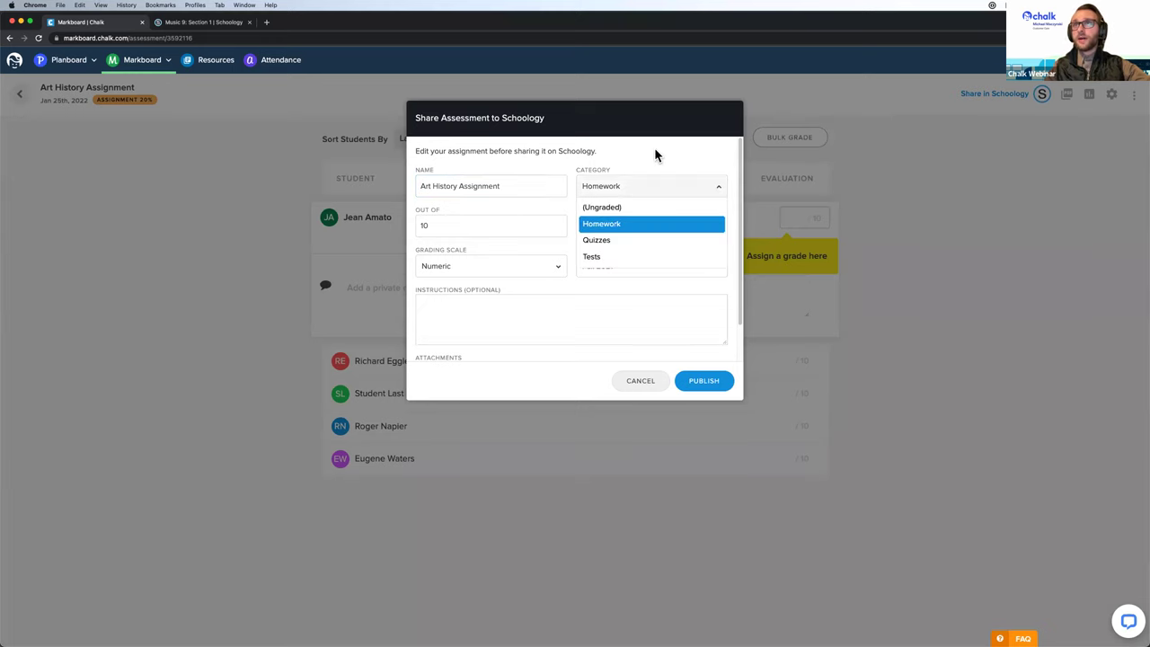
click(651, 166)
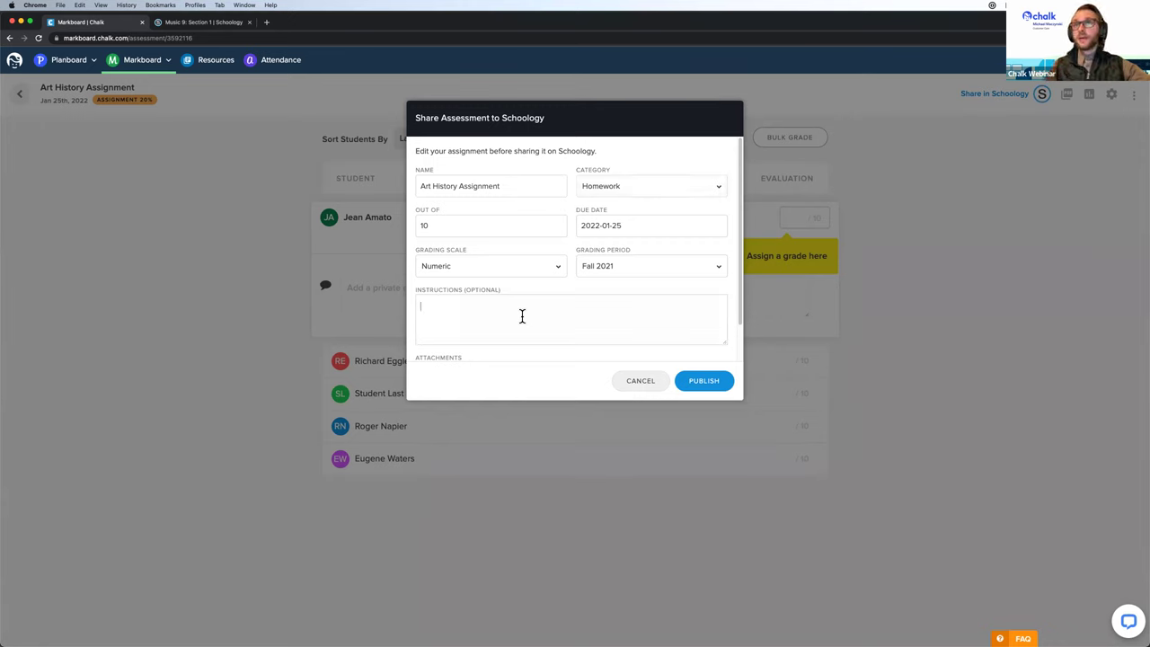
Step: Add instructions 'Please follow the instructions in the handout and submit your work.', attach Art_History_Instructions.doc, publish
scroll(518, 278, down, 2)
scroll(519, 272, down, 1)
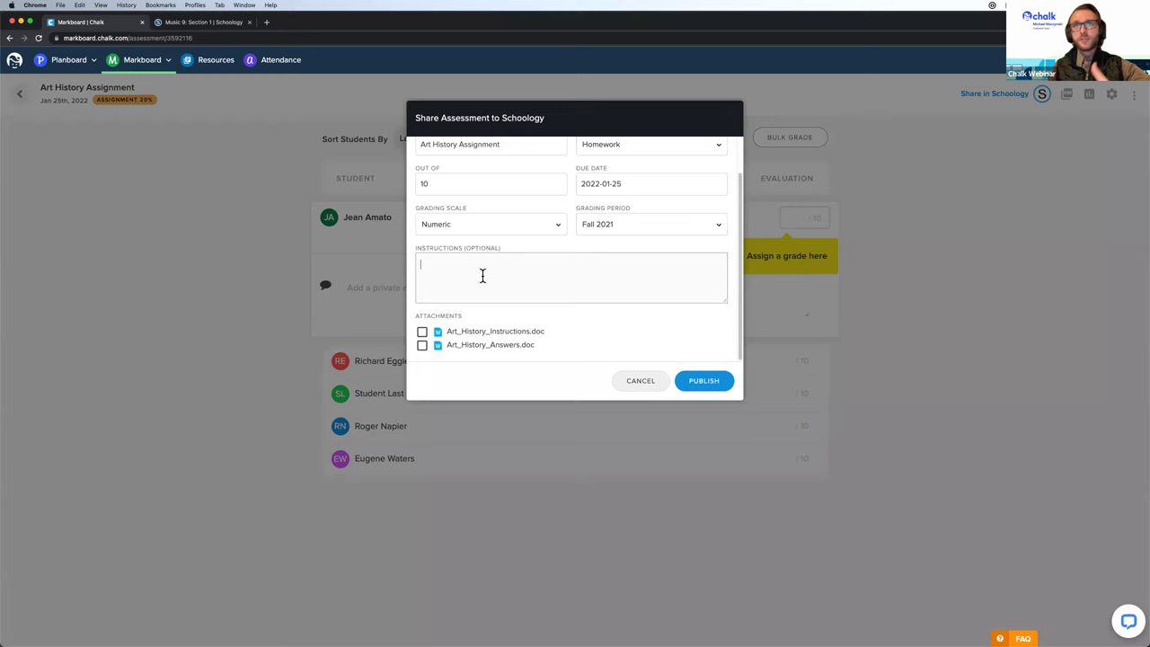
click(483, 276)
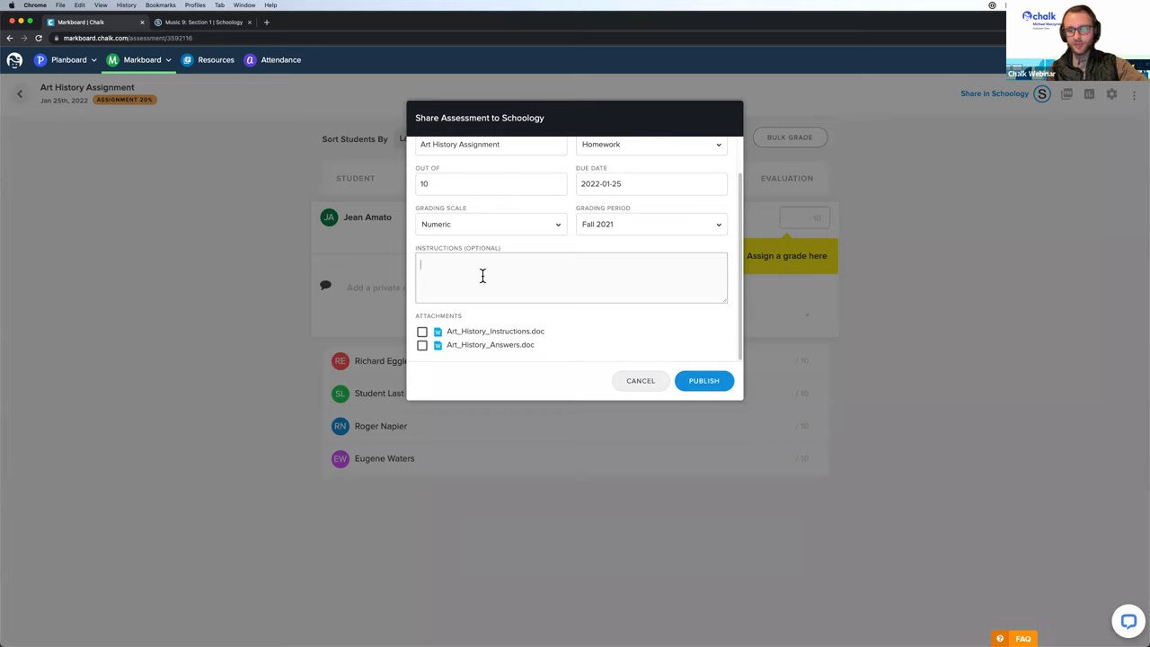
text(Please fil)
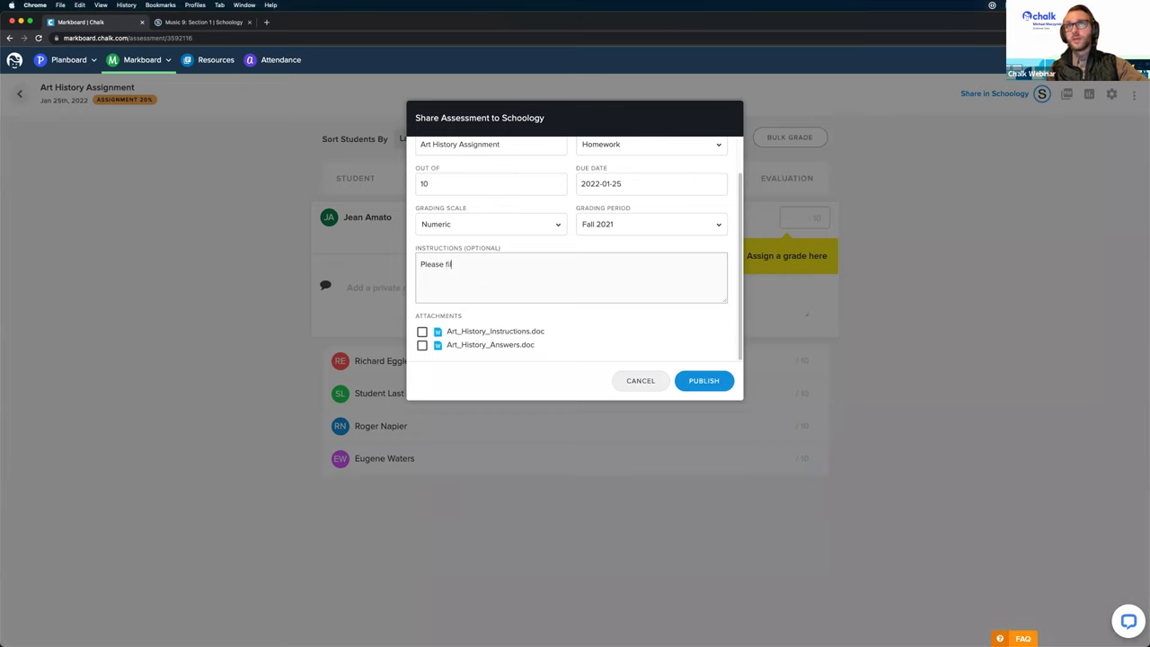
key(BackSpace)
key(BackSpace)
text(ollow)
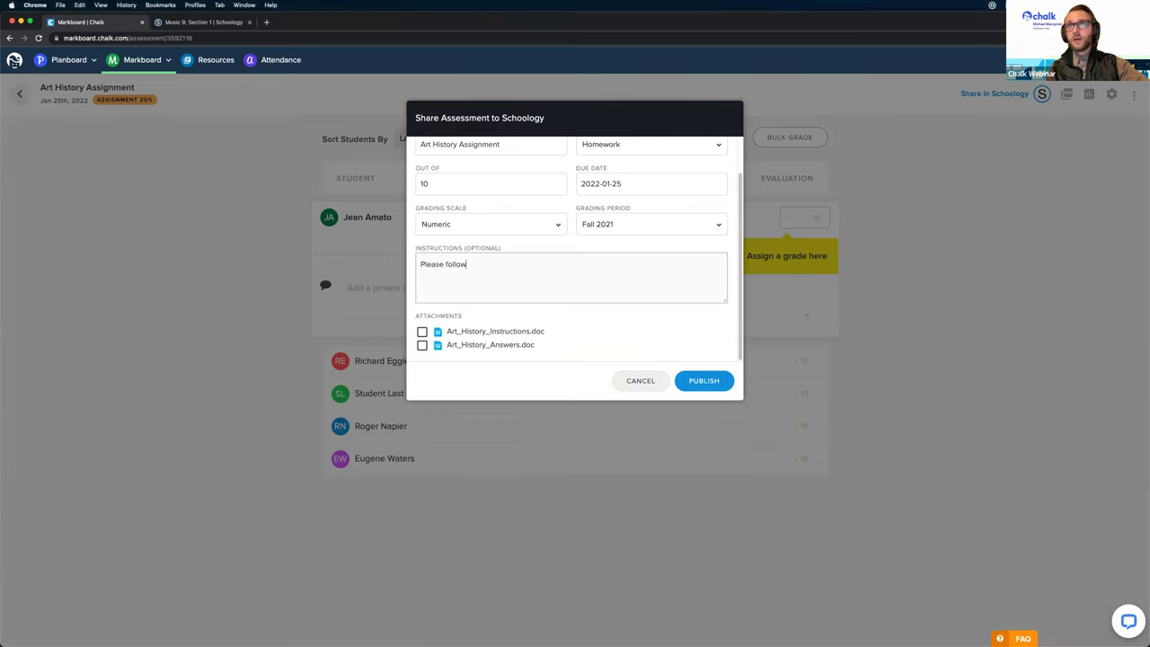
text( the instructions in the handout and submit your )
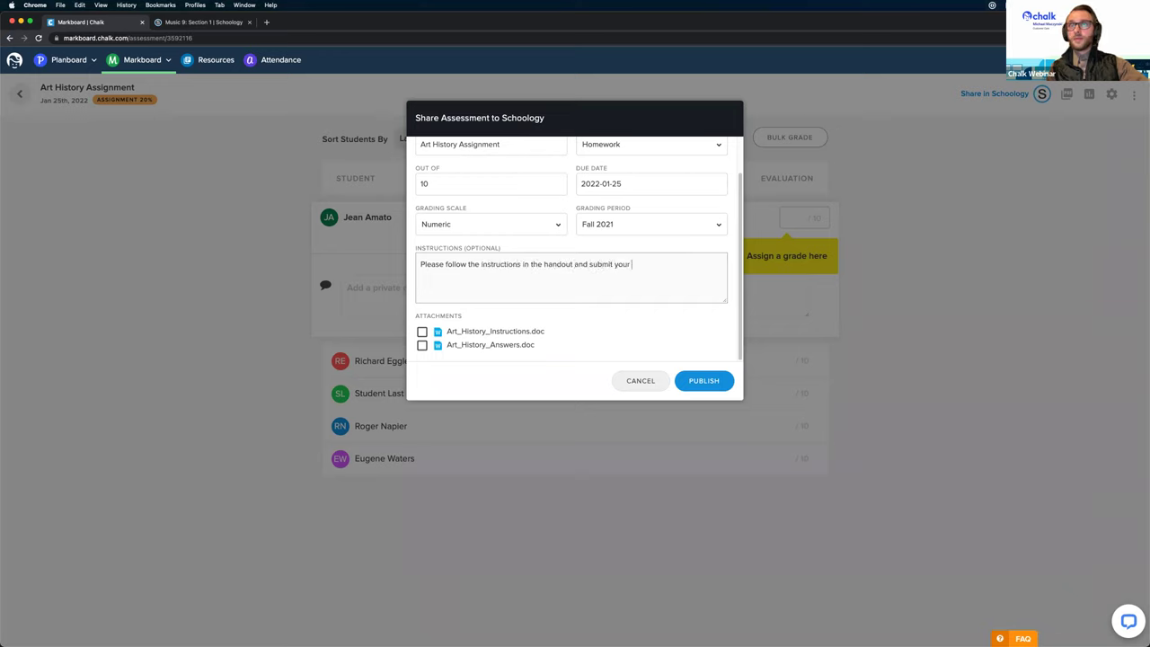
text(work.)
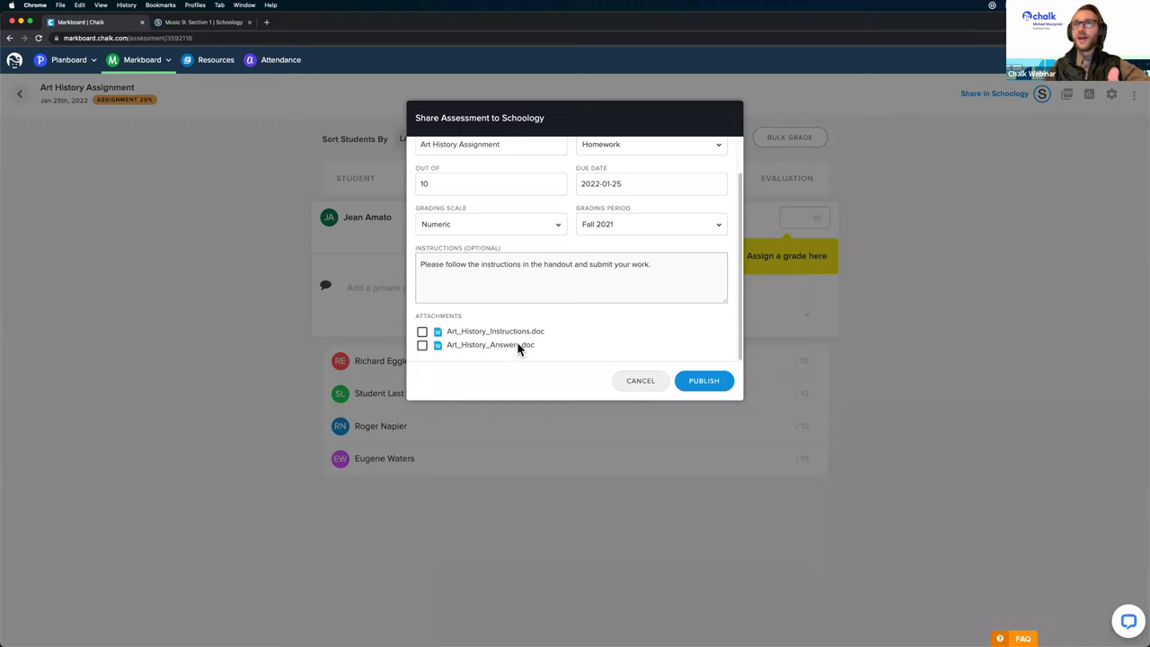
click(419, 333)
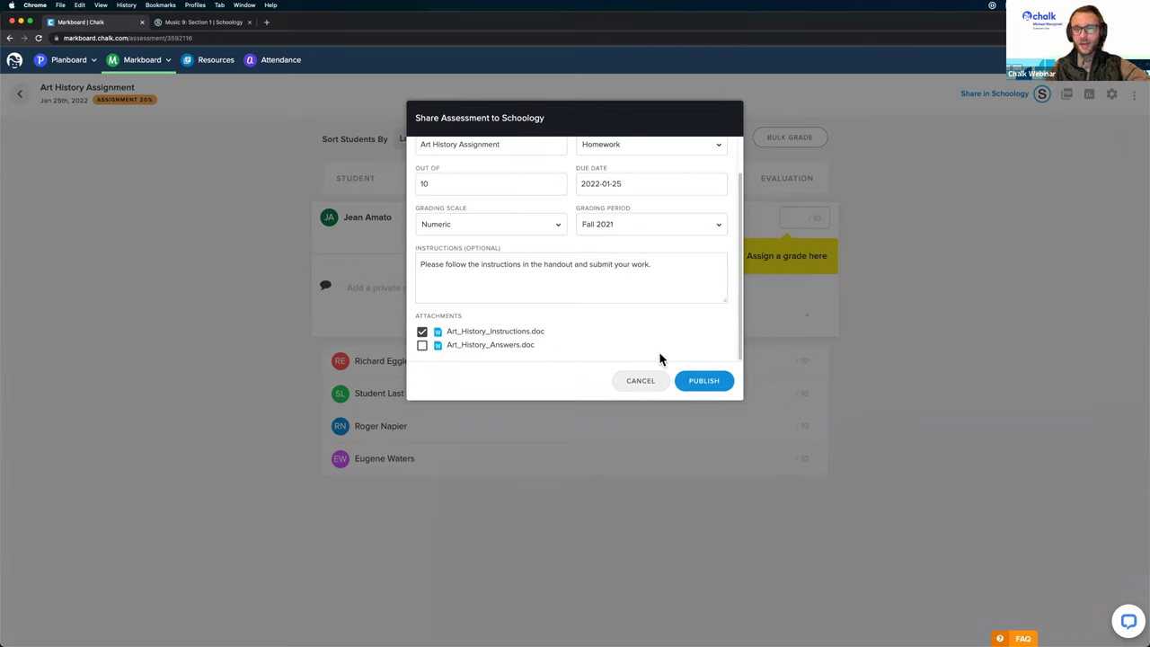
click(706, 382)
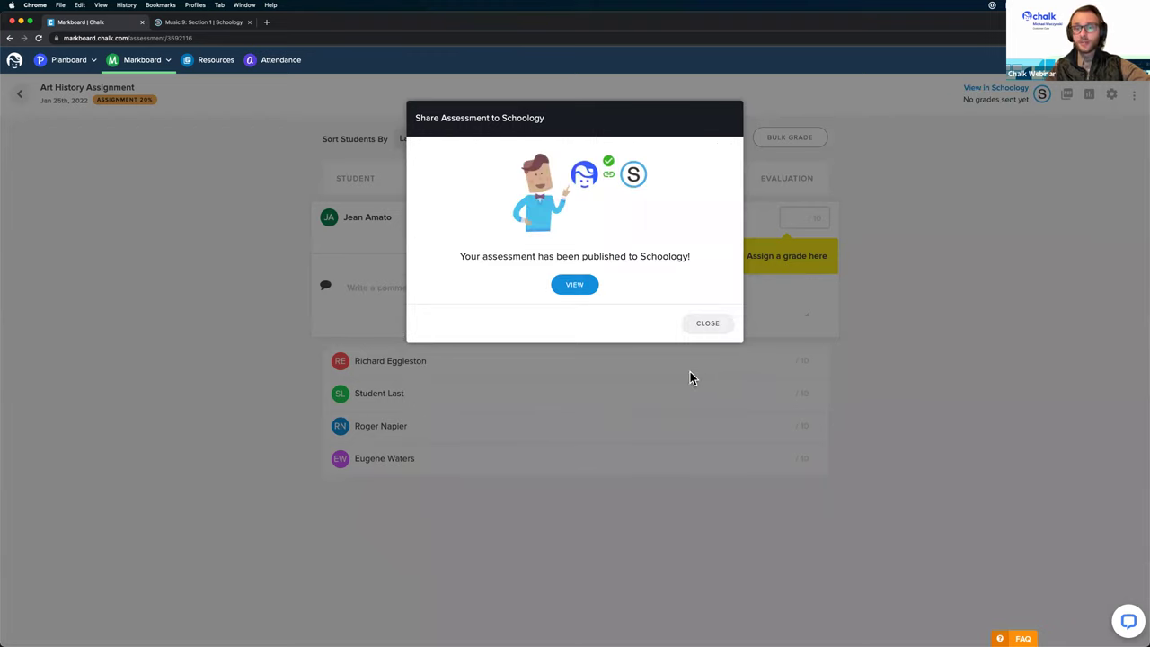
Step: Check the published assignment's instructions in Schoology and dismiss Markboard's publish confirmation
click(573, 284)
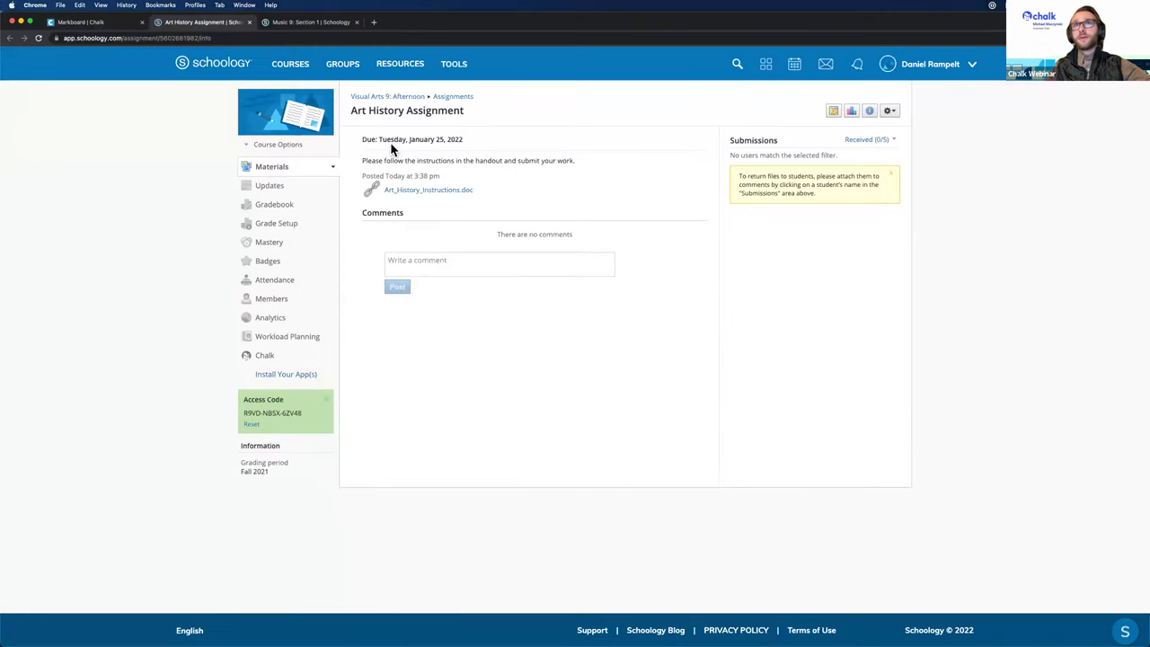
drag(360, 158, 597, 164)
click(597, 162)
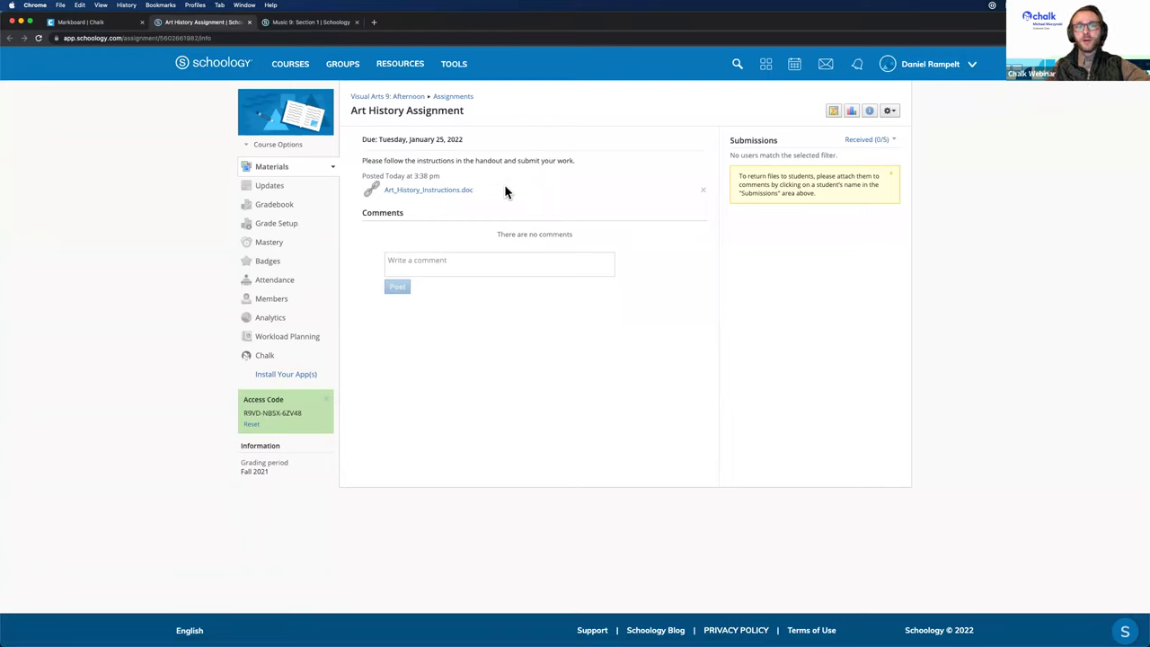
click(99, 24)
click(700, 325)
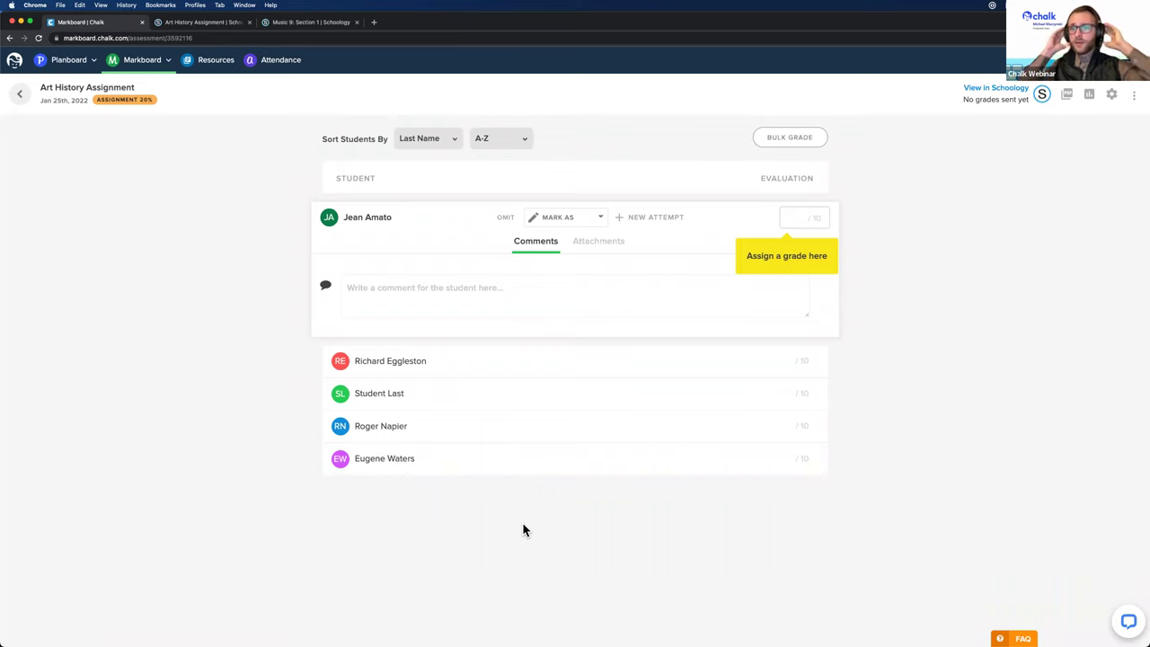
Step: Inspect the Schoology assignment's action options, then return to Markboard's grading page
click(205, 23)
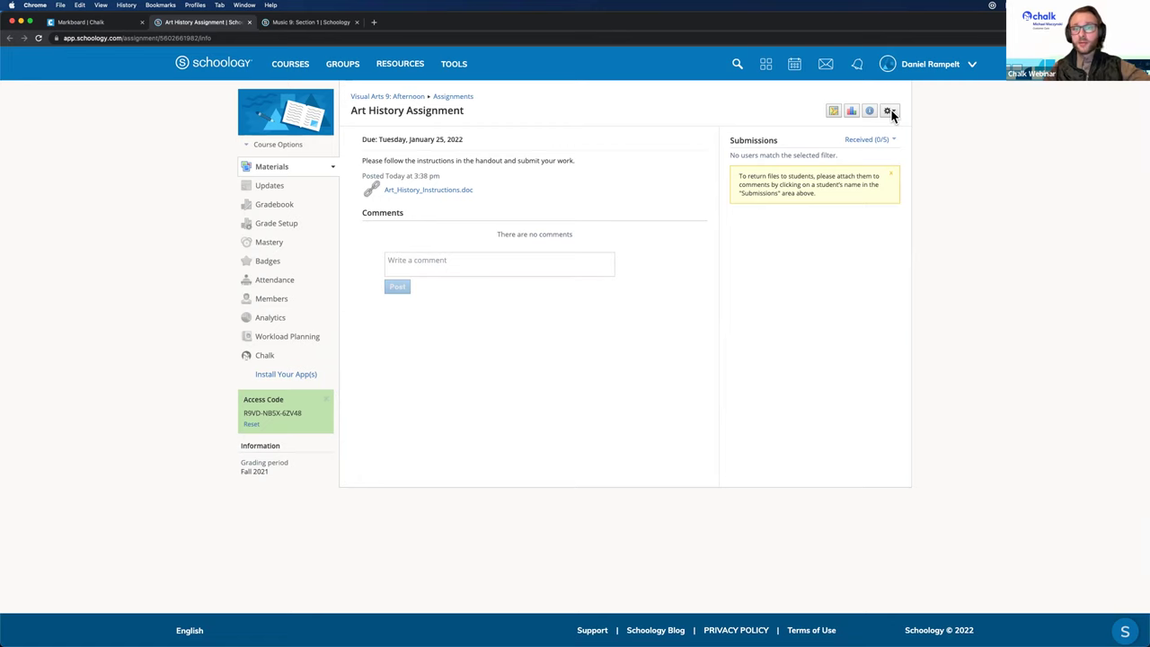
click(892, 107)
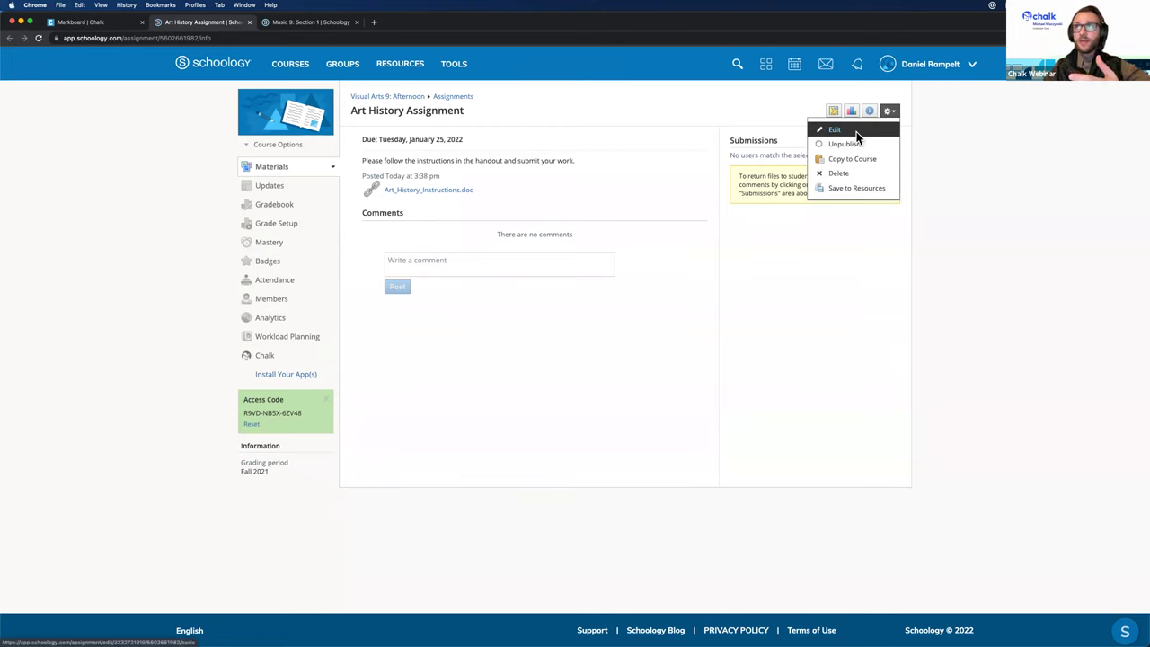
click(608, 376)
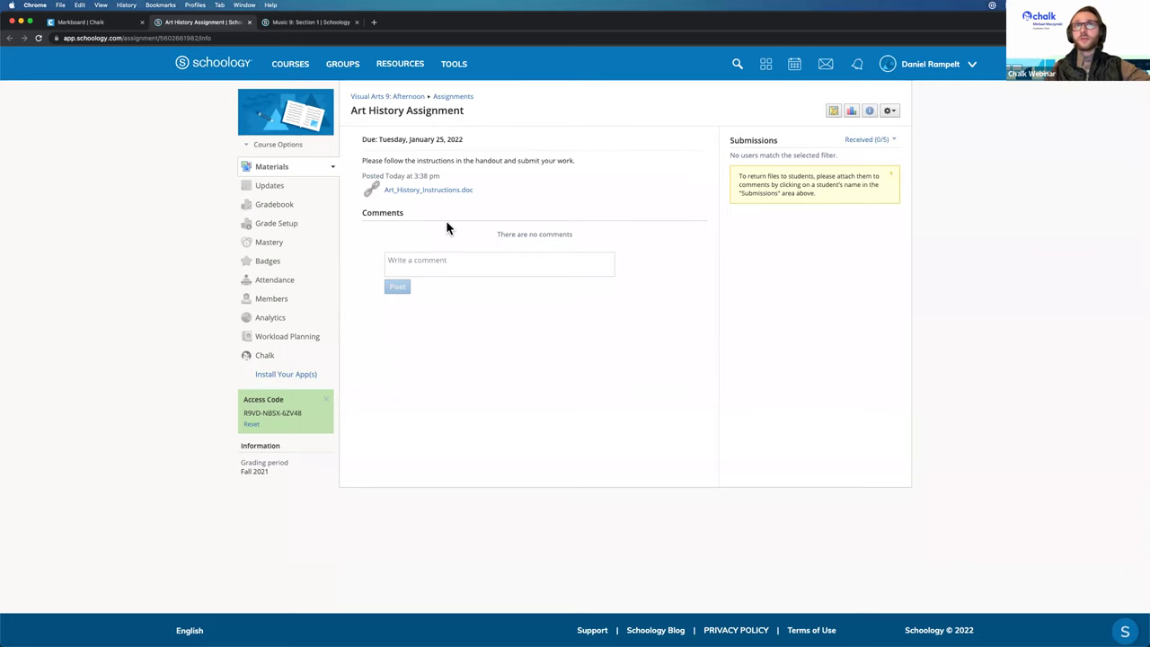
click(102, 23)
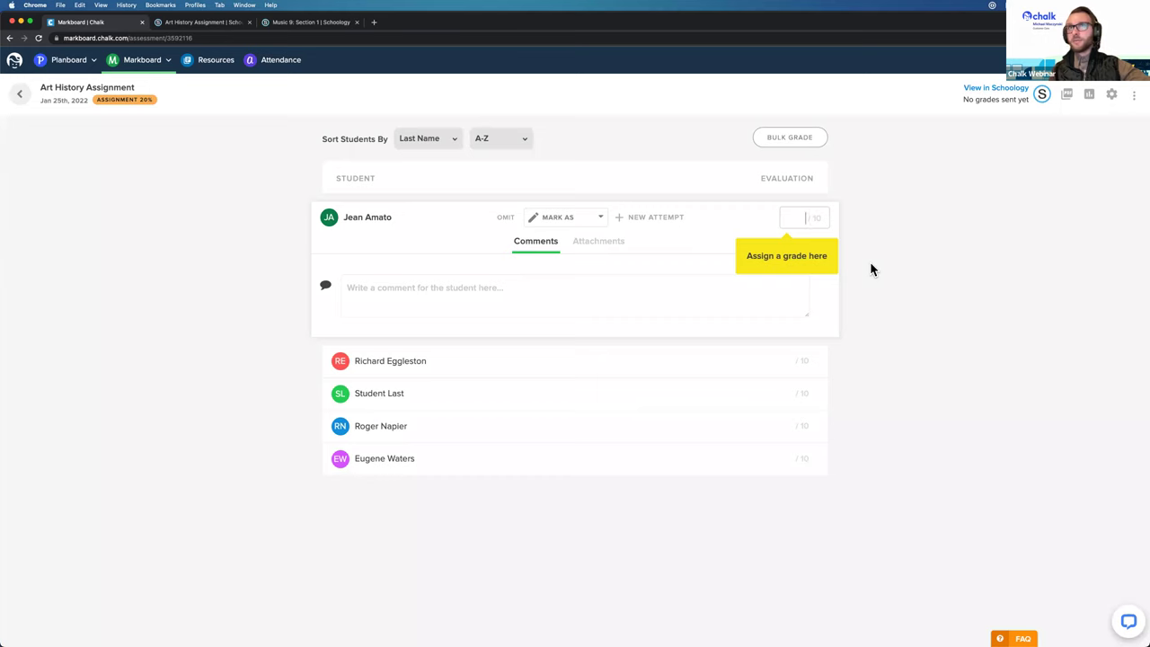
Step: Enter scores 5, 6, 6, 4 and 9 out of 10 for the five students
text(5)
key(Return)
text(6)
key(Return)
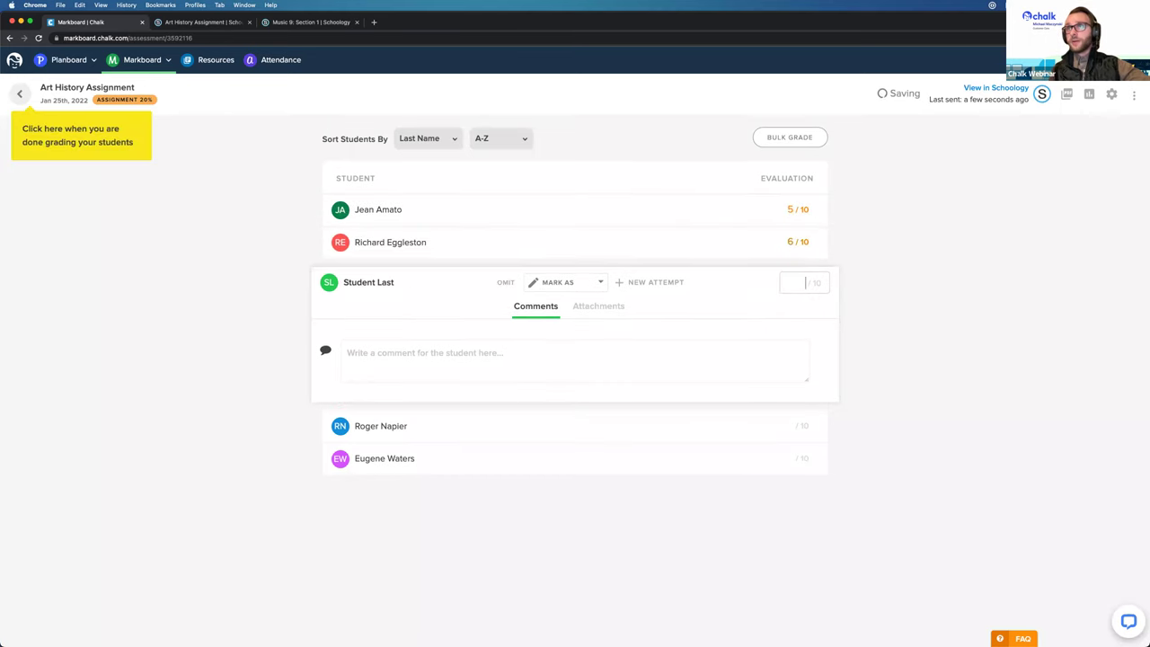
text(6)
key(Return)
text(4)
key(Return)
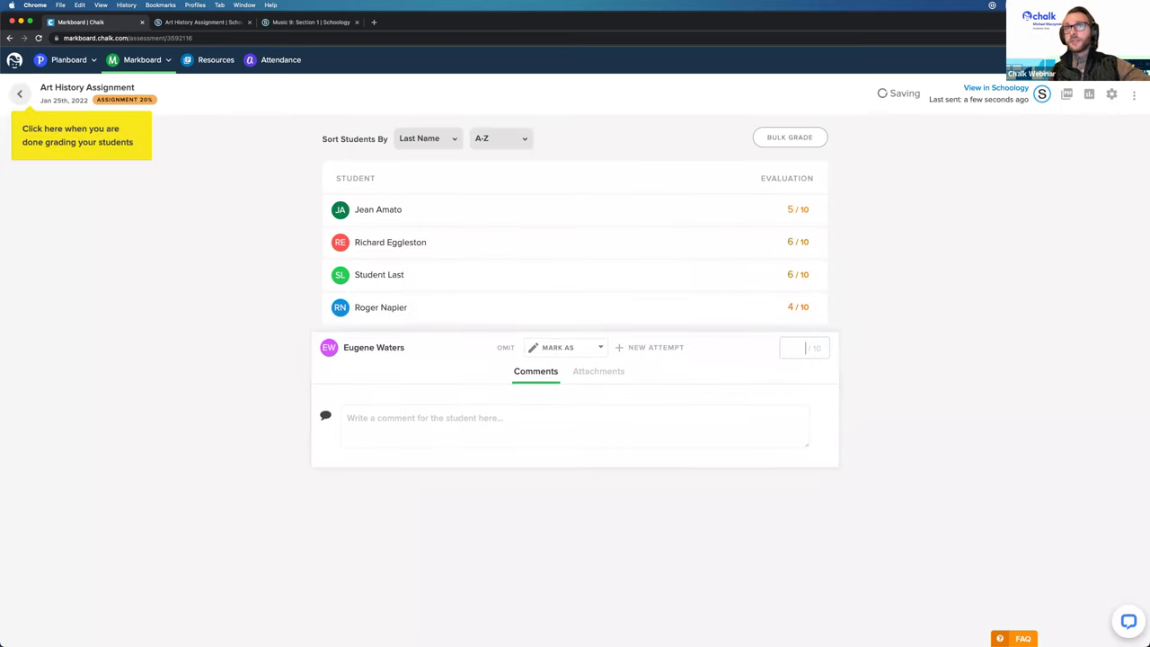
text(9)
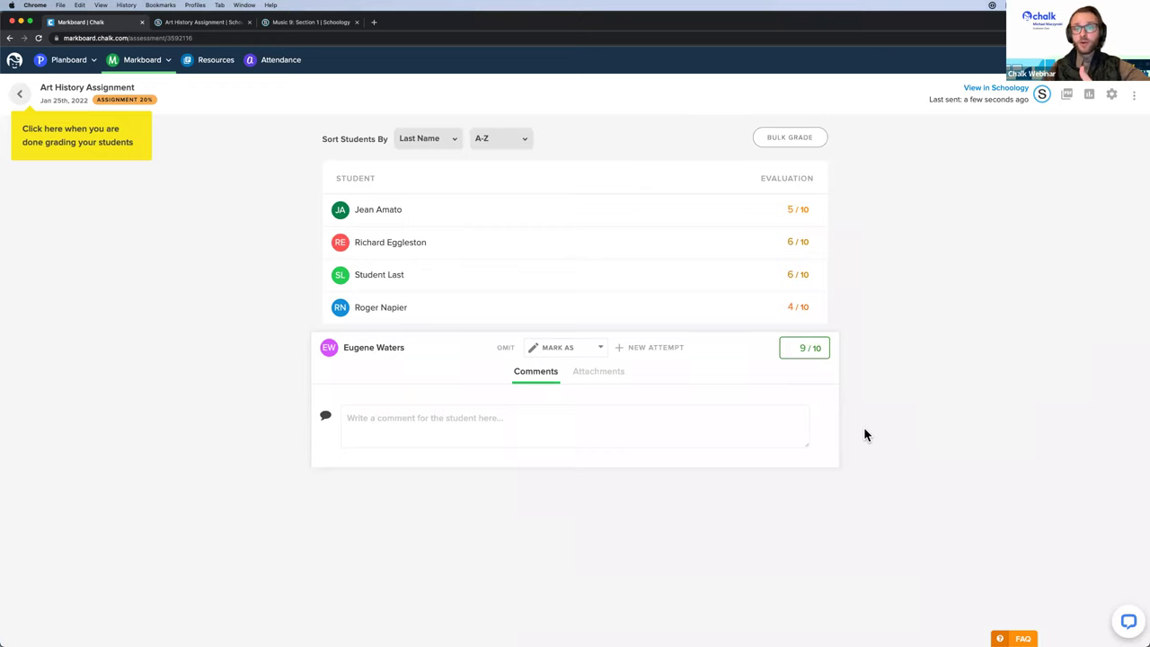
Step: Check the synced grades in the Schoology course gradebook
click(204, 25)
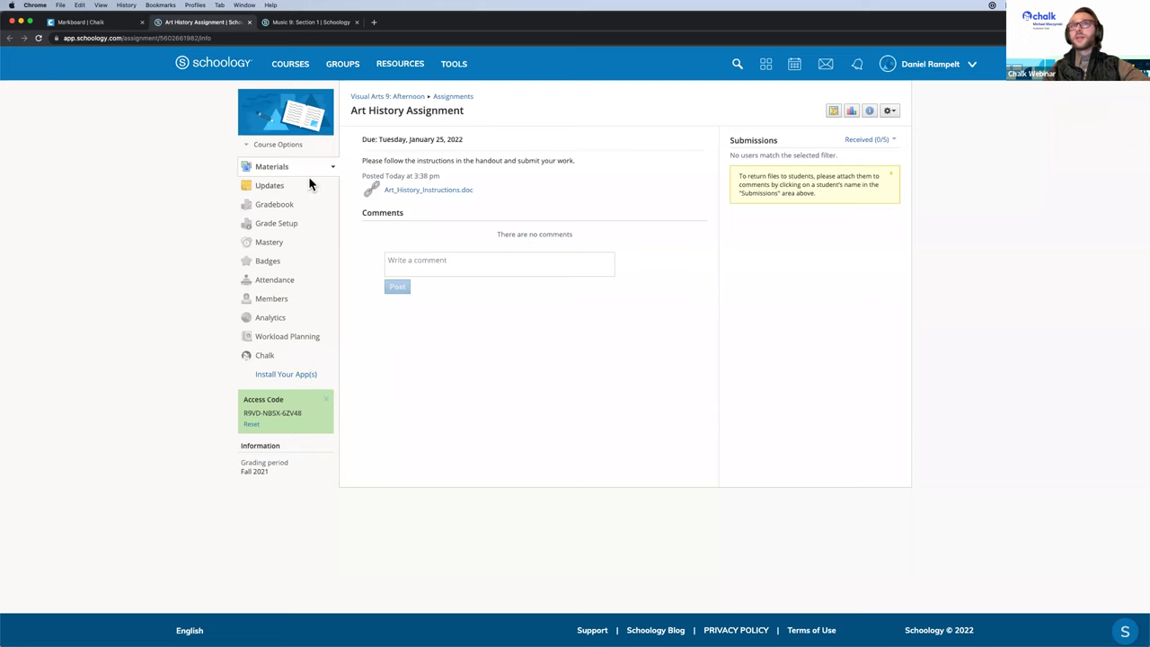
click(269, 204)
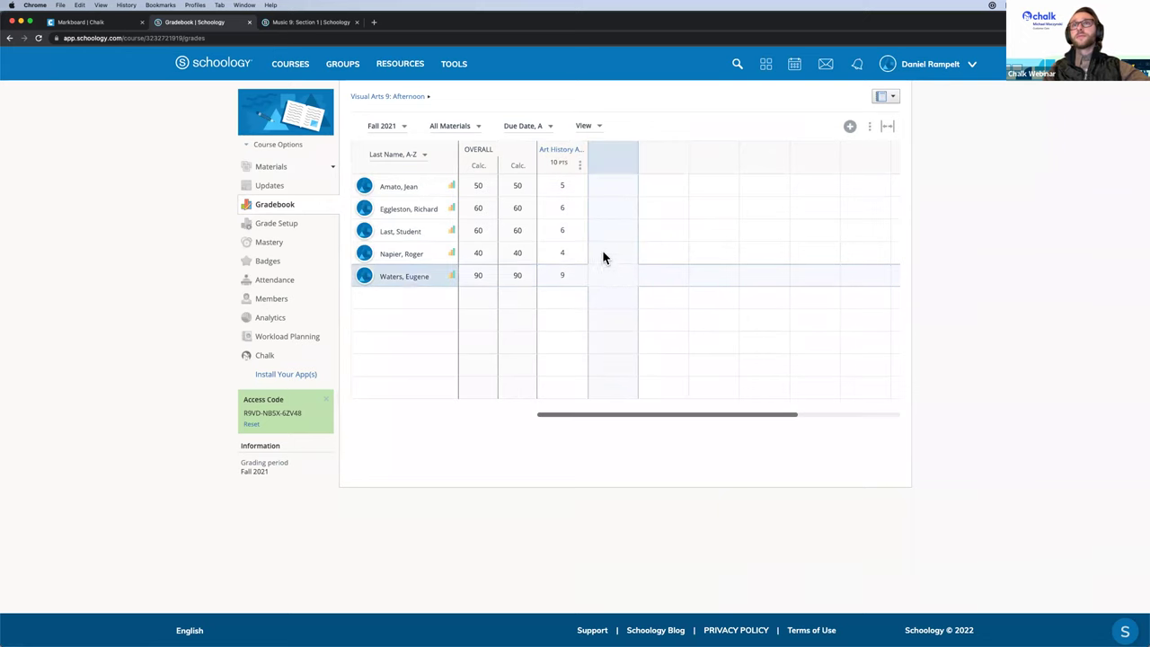
click(106, 29)
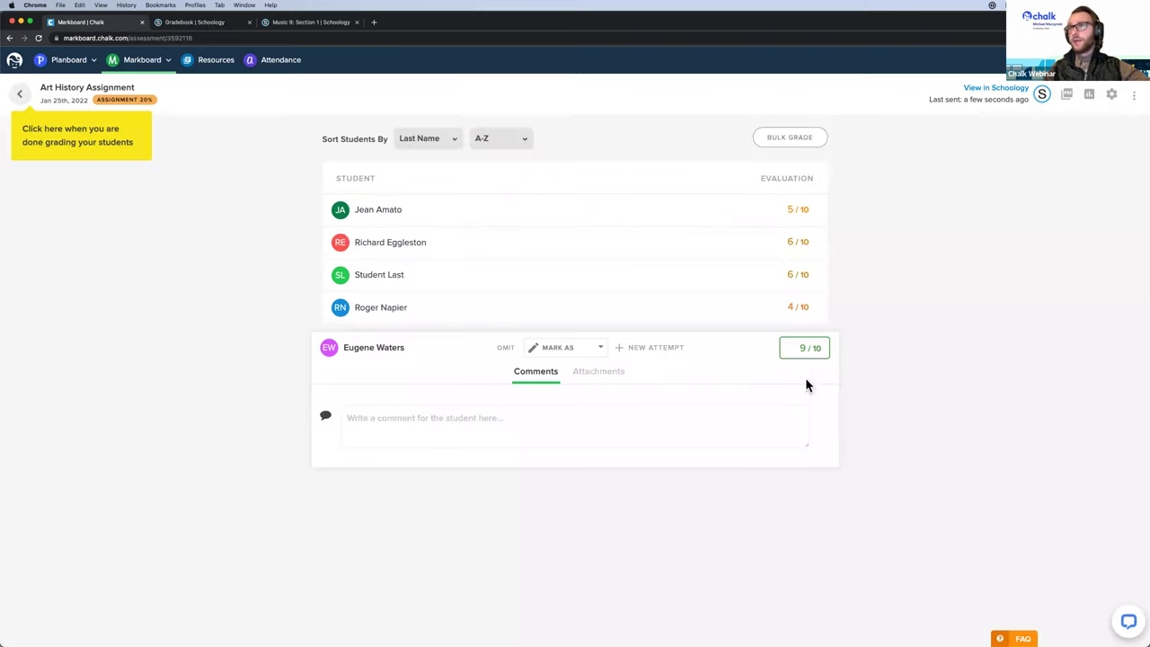
Step: Change the third student's score to 10 and reload the Schoology gradebook to confirm
click(792, 279)
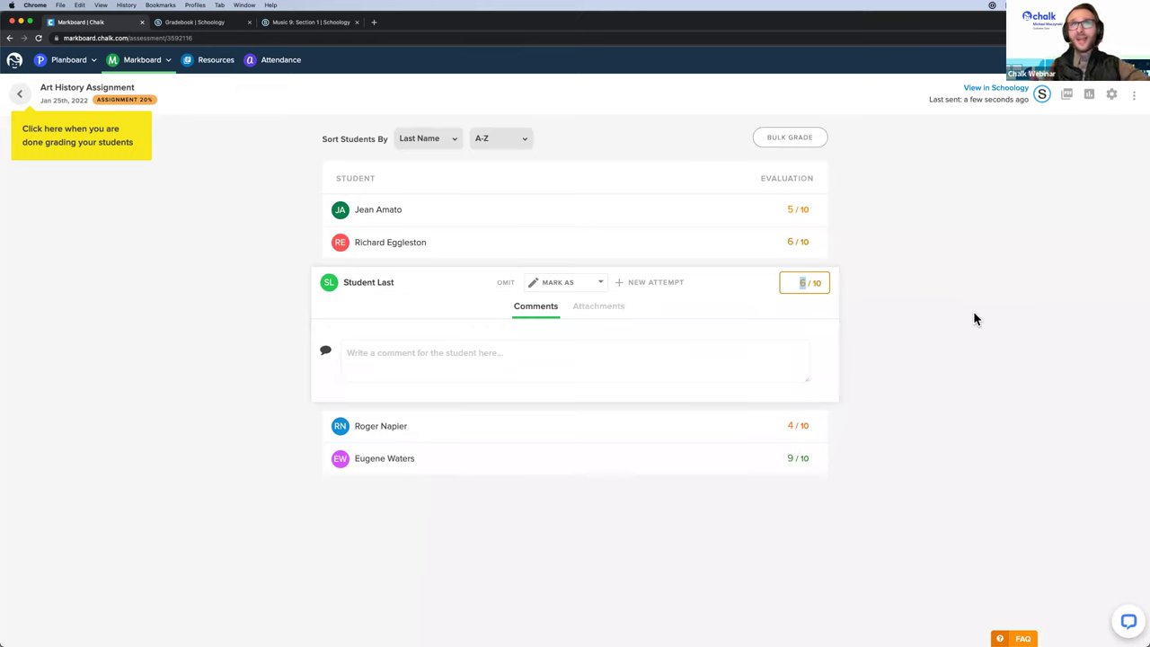
text(10)
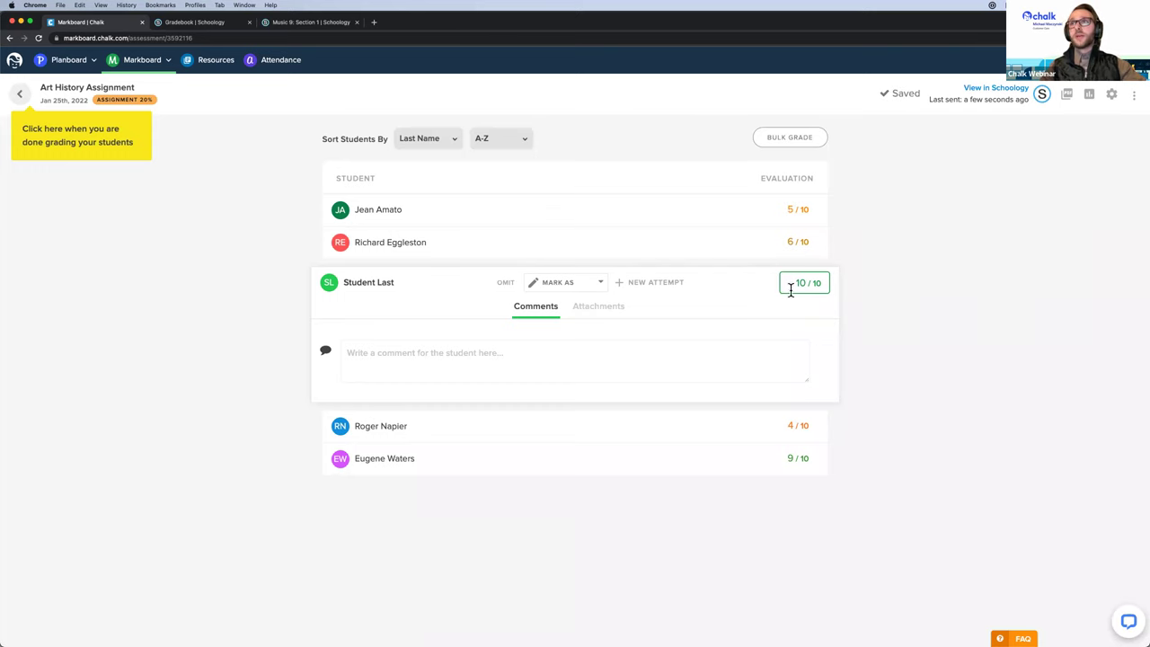
click(202, 23)
key(super+r)
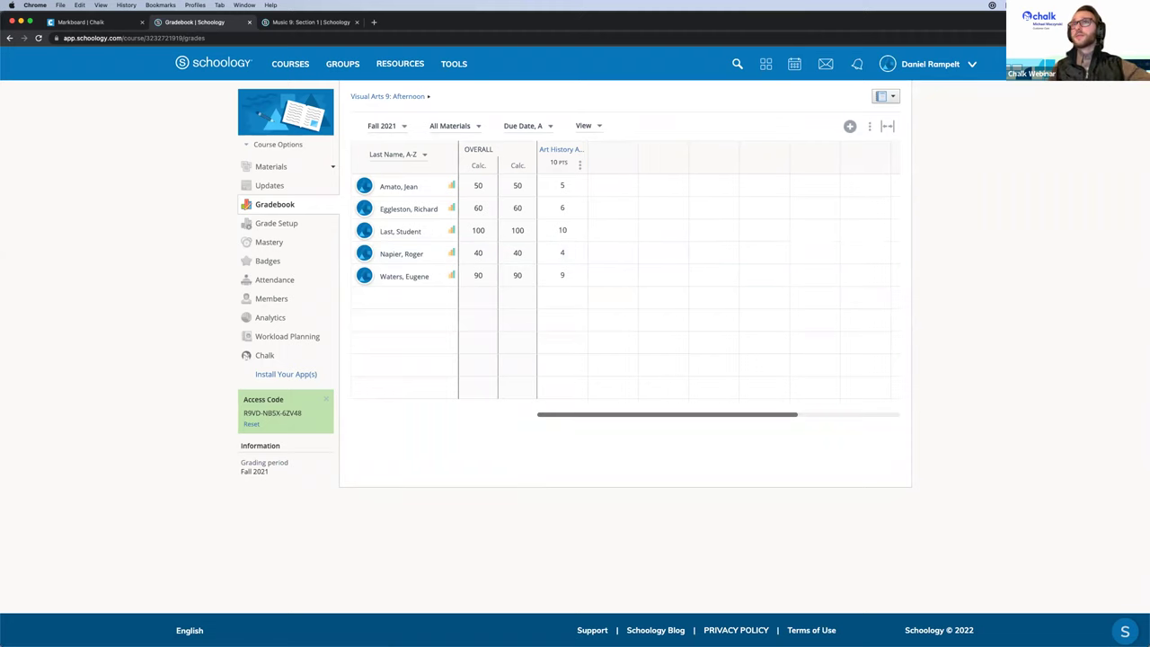
Step: Return to the Markboard grading page for the Art History Assignment from the Schoology gradebook
click(97, 22)
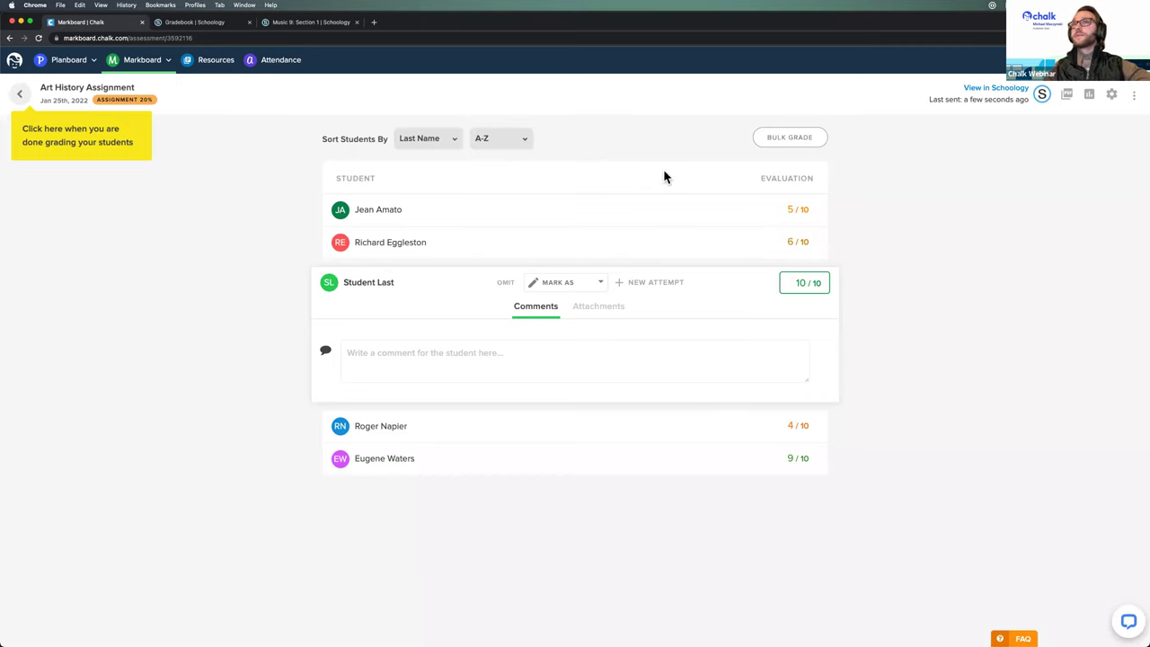
Step: Open the planner for the week of January 24, 2022, then open Chalk Support in a new tab
mouse_move(84, 84)
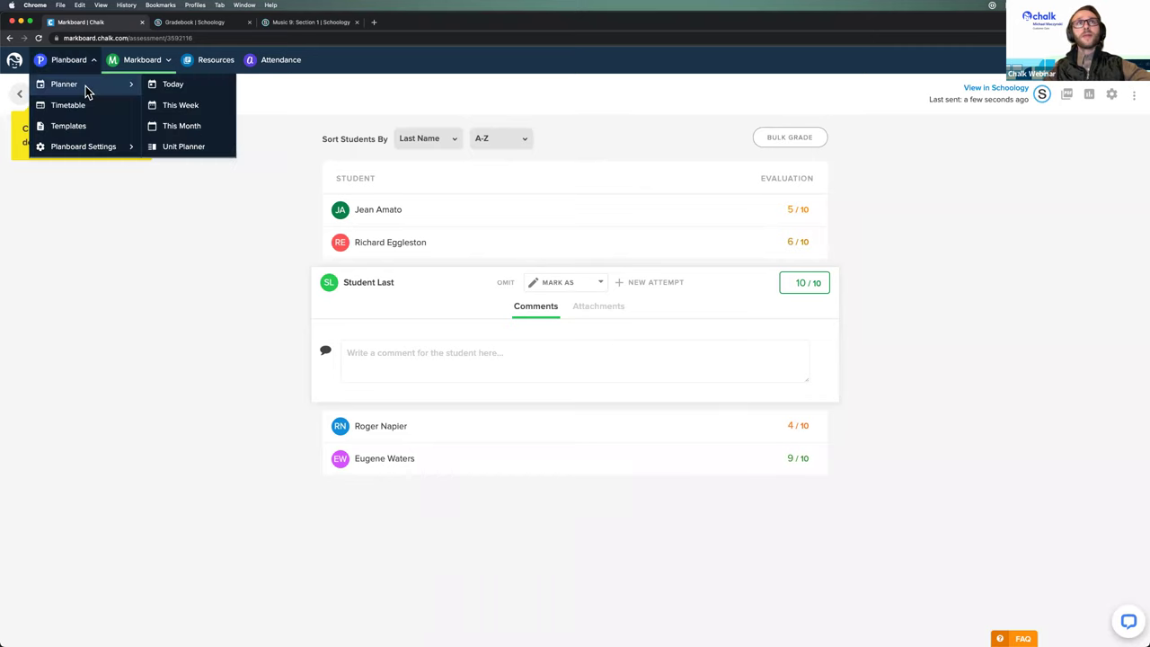
click(161, 106)
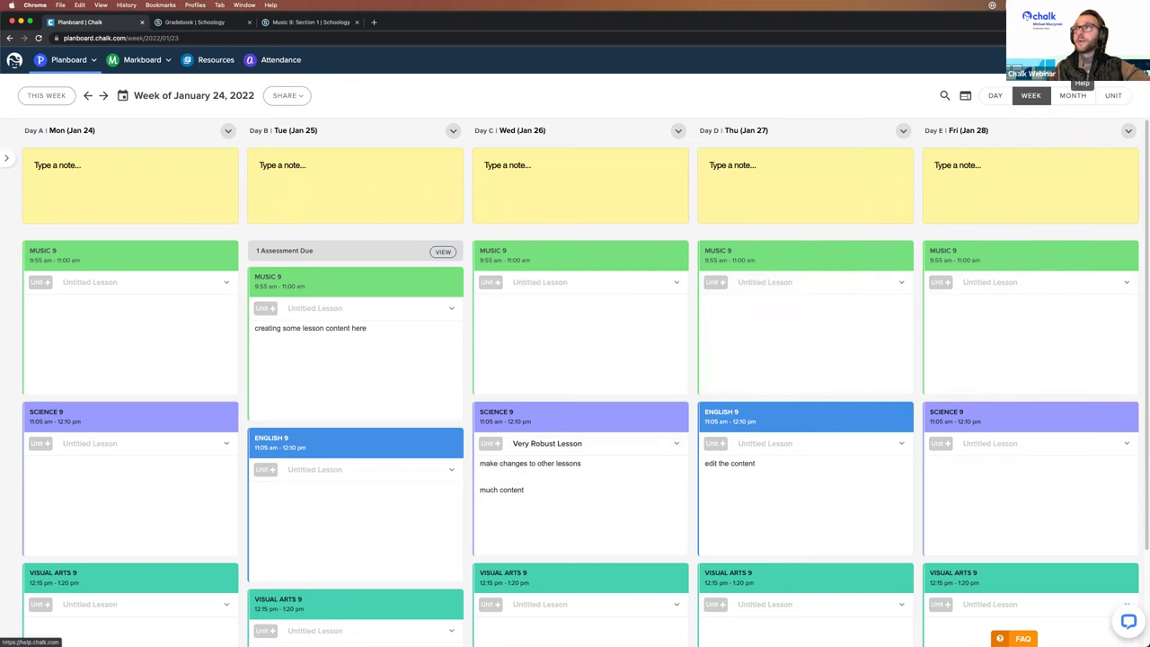
click(1113, 95)
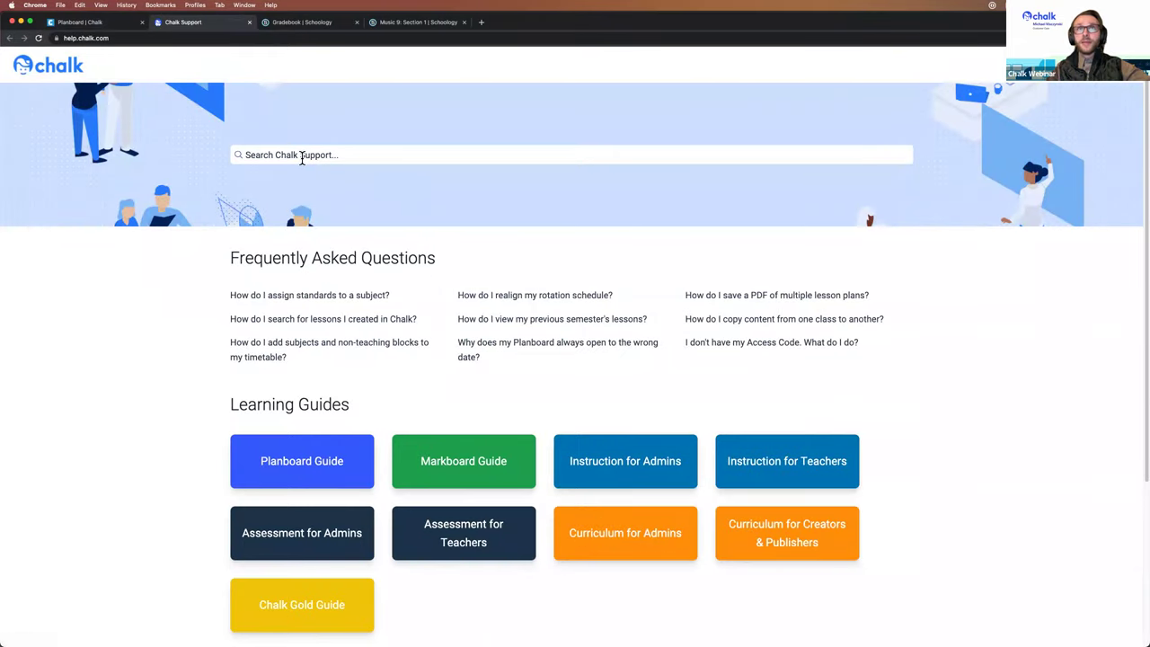
Step: Browse Chalk Support's FAQs and Learning Guides, then return to the Planboard weekly planner
scroll(158, 325, down, 5)
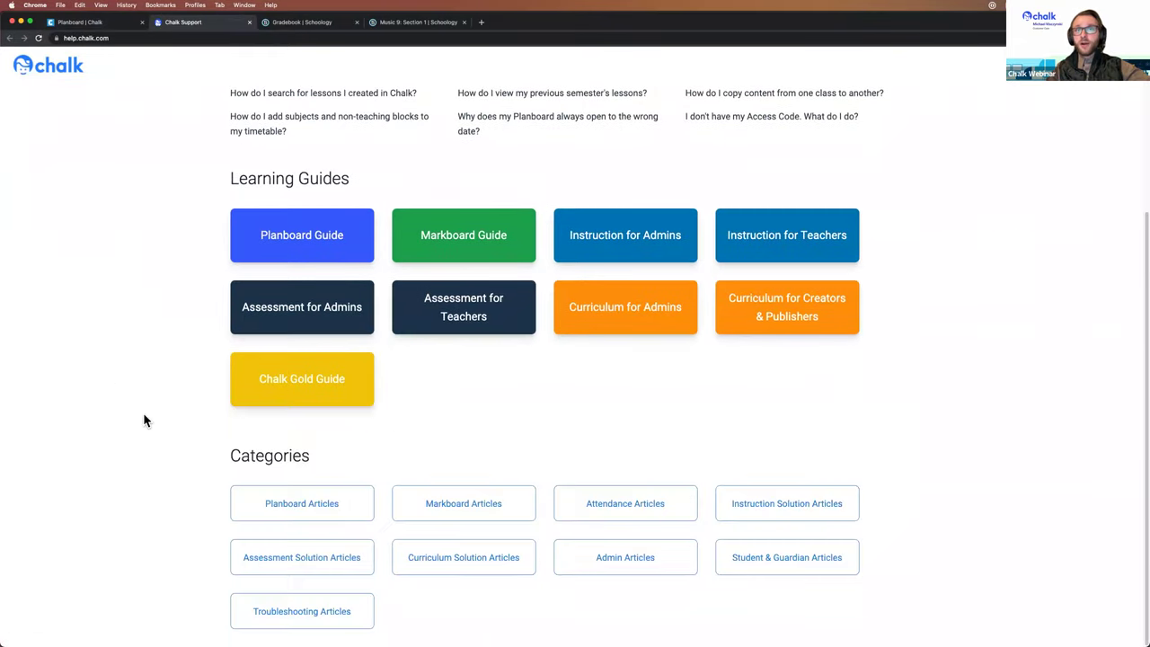
scroll(122, 297, up, 2)
scroll(131, 315, up, 2)
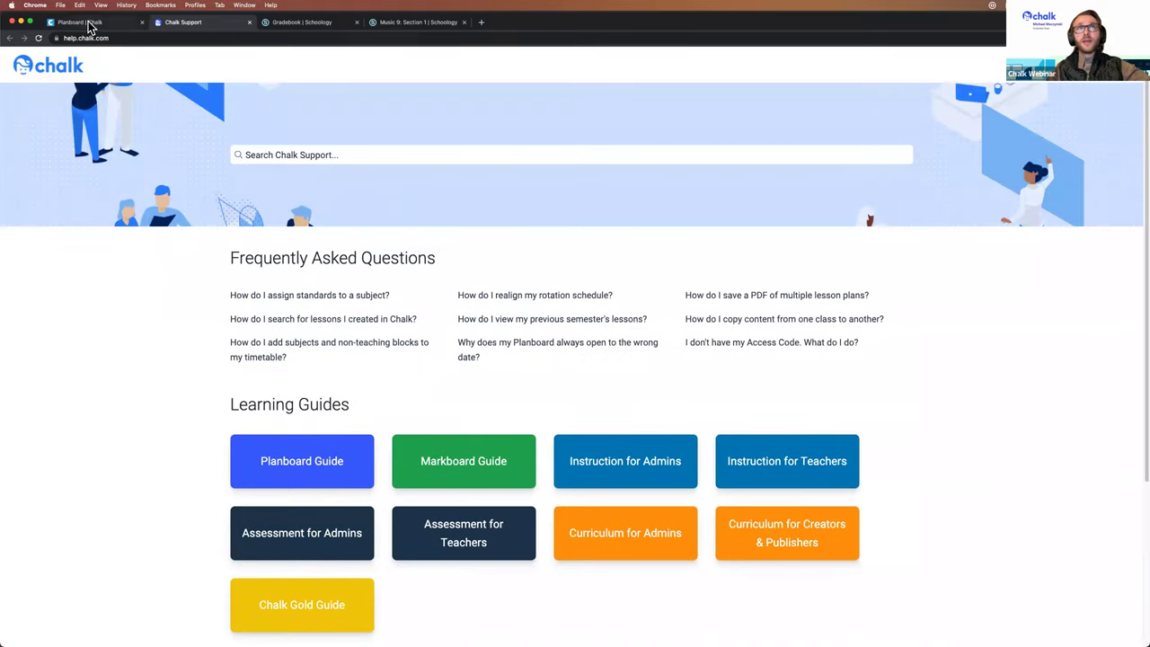
click(85, 22)
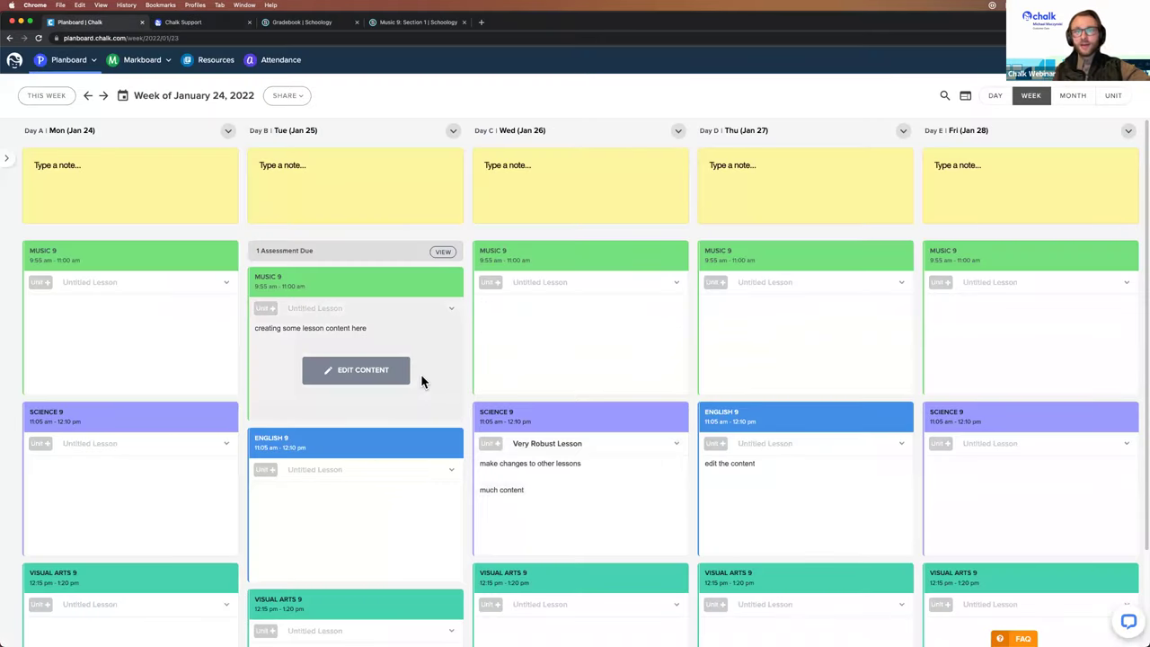